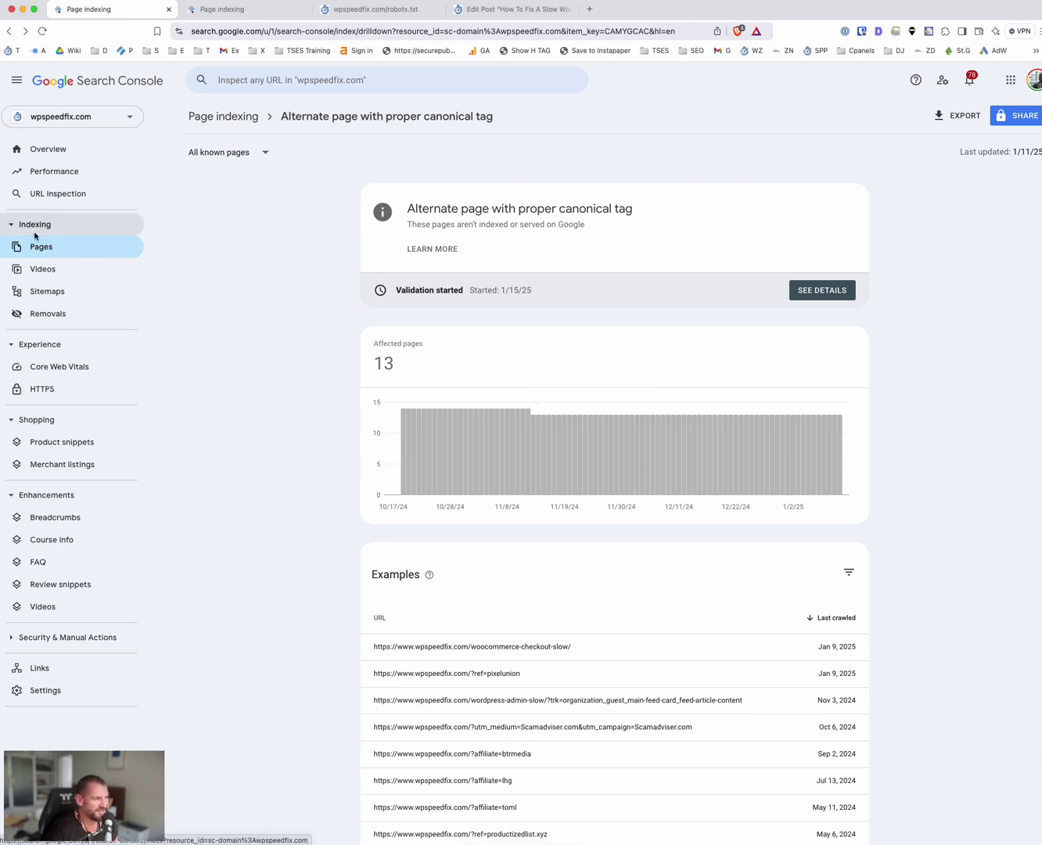
Step: Review the Page indexing report for wpspeedfix.com and open the "Alternate page with proper canonical tag" reason
left_click(56, 249)
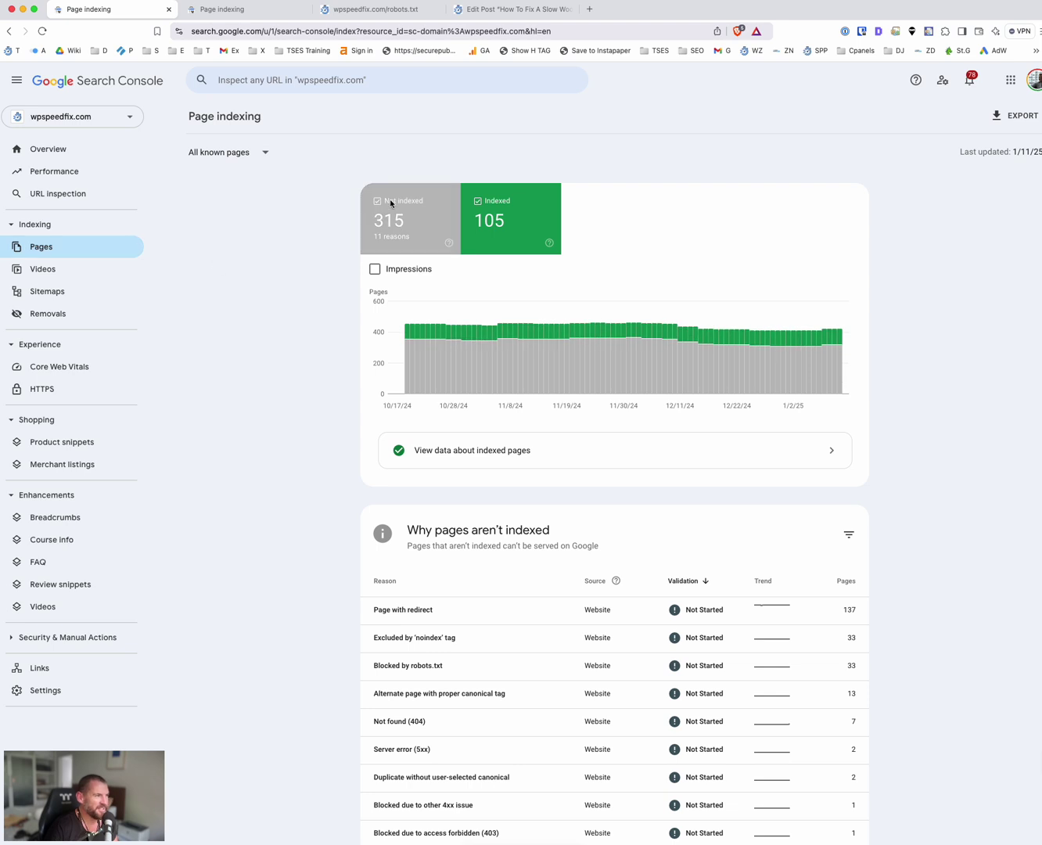
scroll(579, 458, "down", 3)
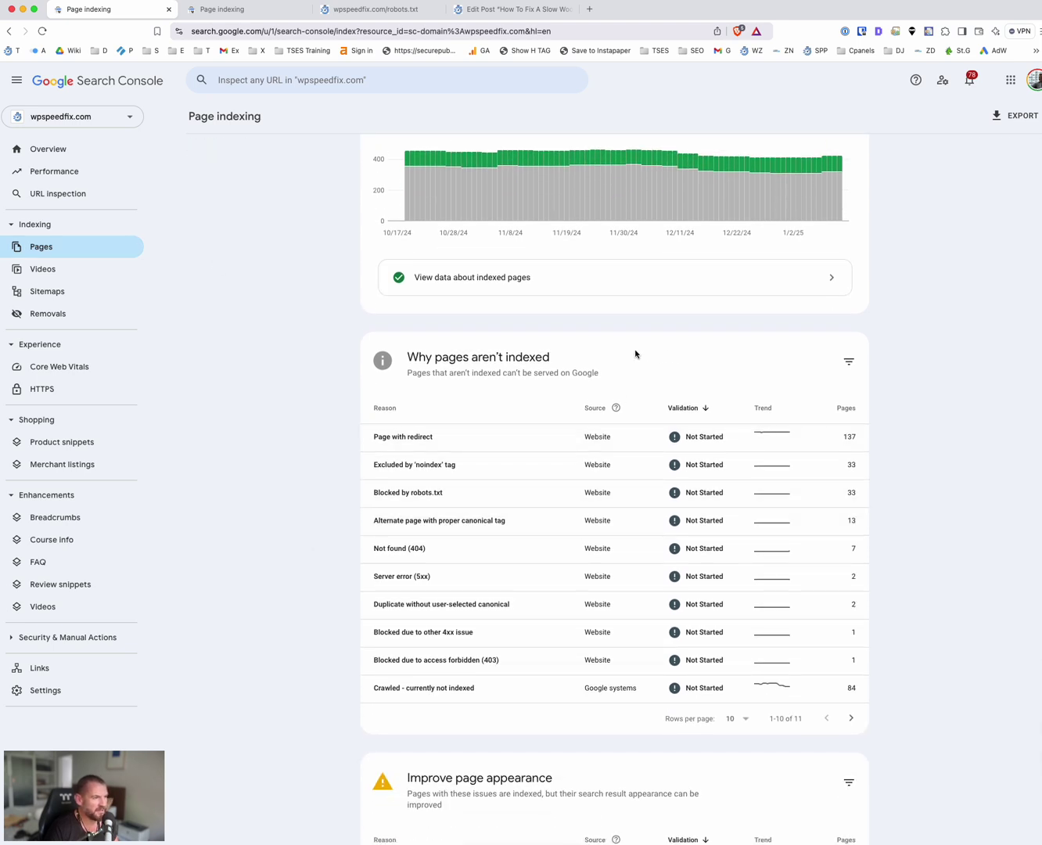
scroll(613, 351, "up", 3)
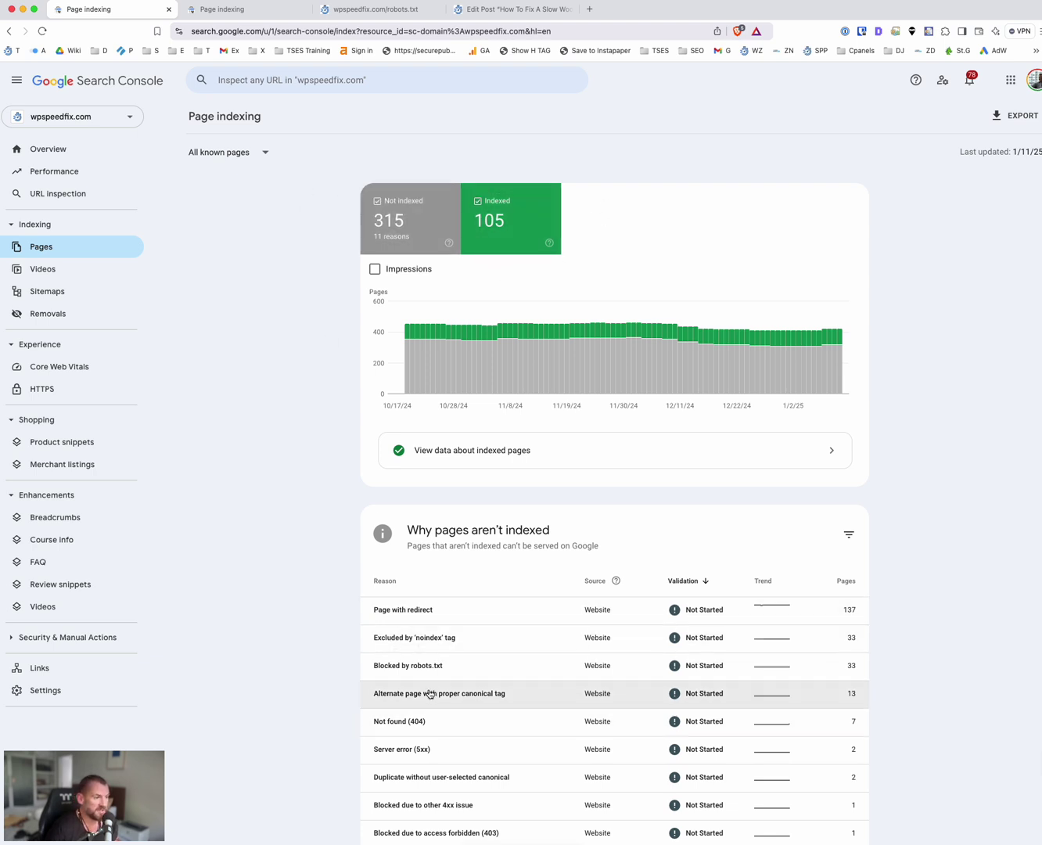
left_click(467, 695)
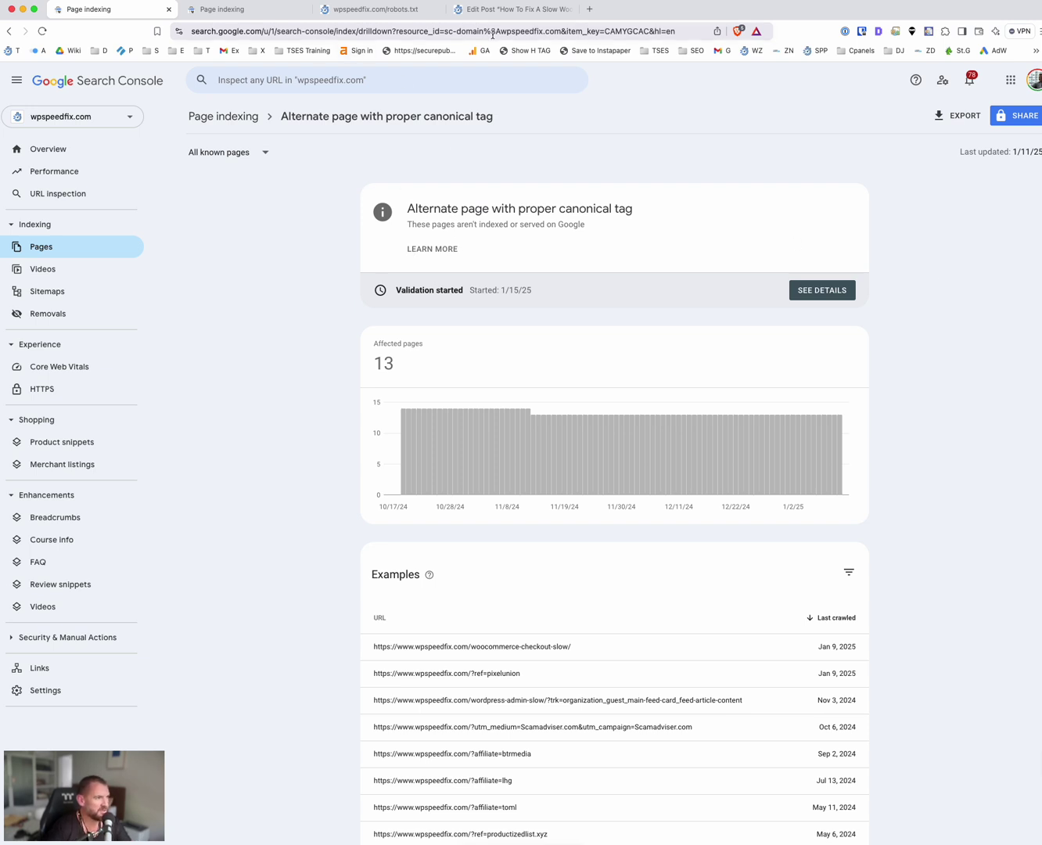
Step: Search the property list for "didg" to compare domain and URL-prefix properties, keeping wpspeedfix.com selected
left_click(106, 125)
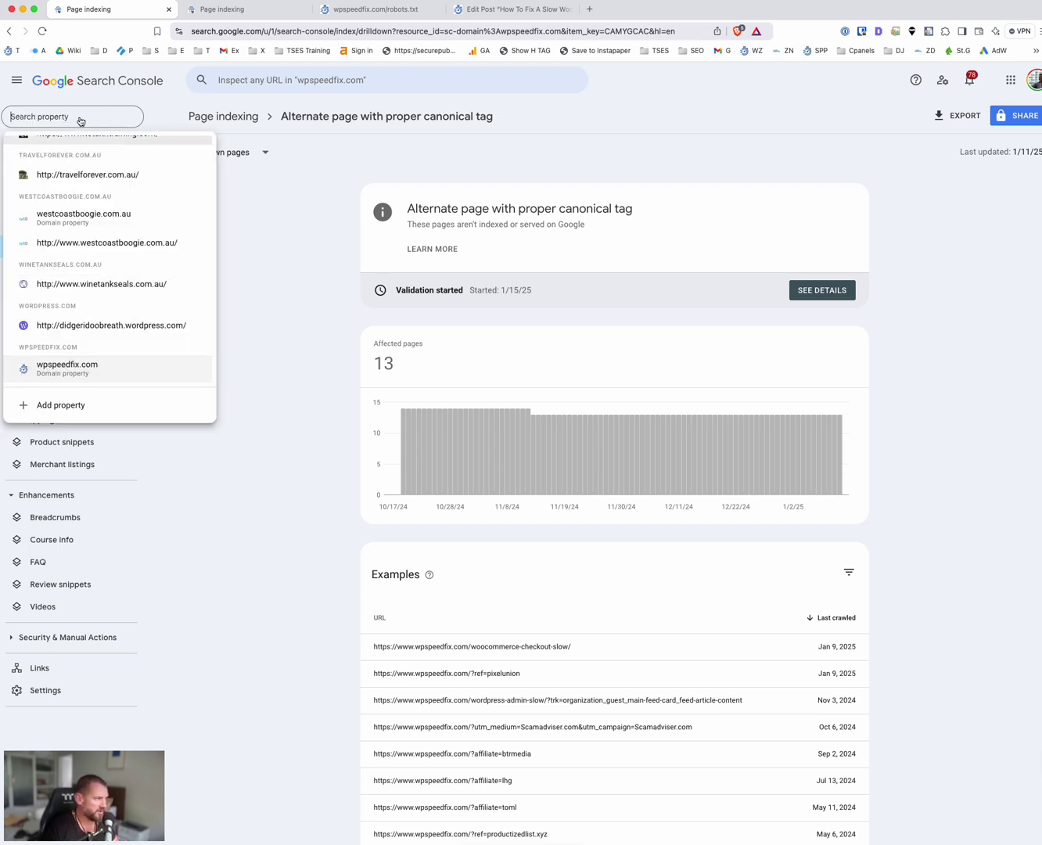
type("didg")
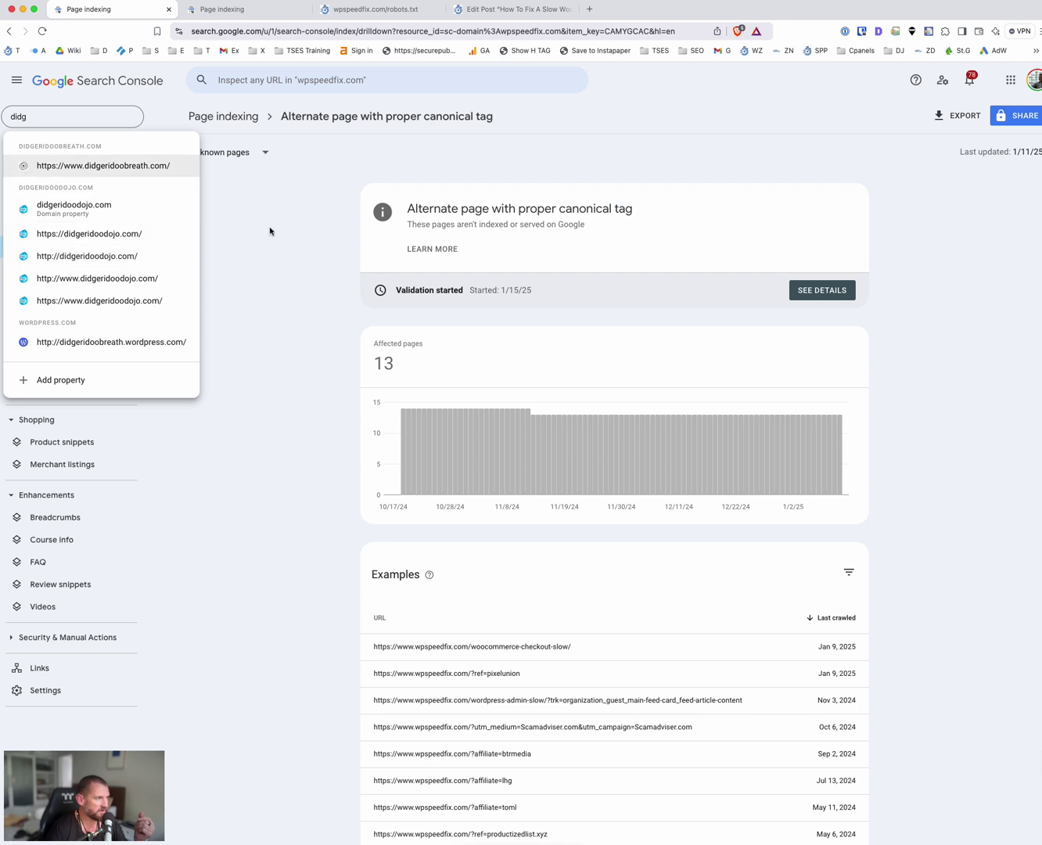
key("Escape")
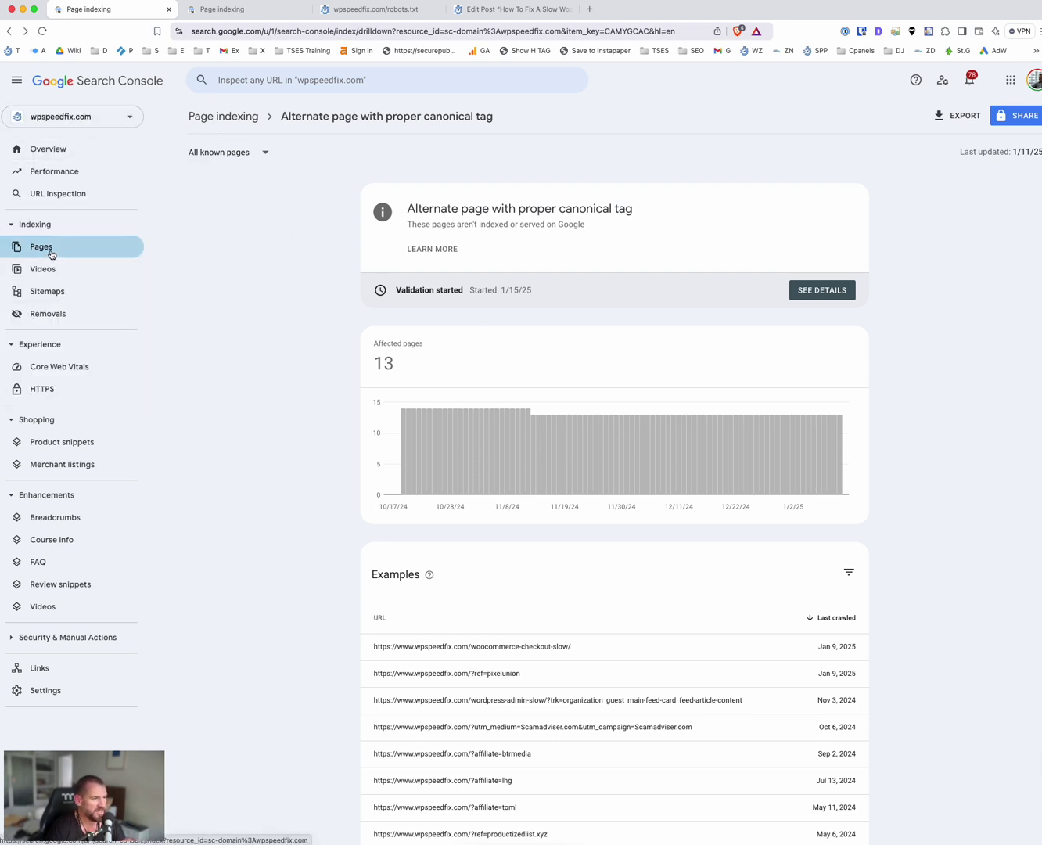
Step: Switch to the "Fundamental Rule" note, move it fully into view and highlight the line about one page per target term
key("super+Tab")
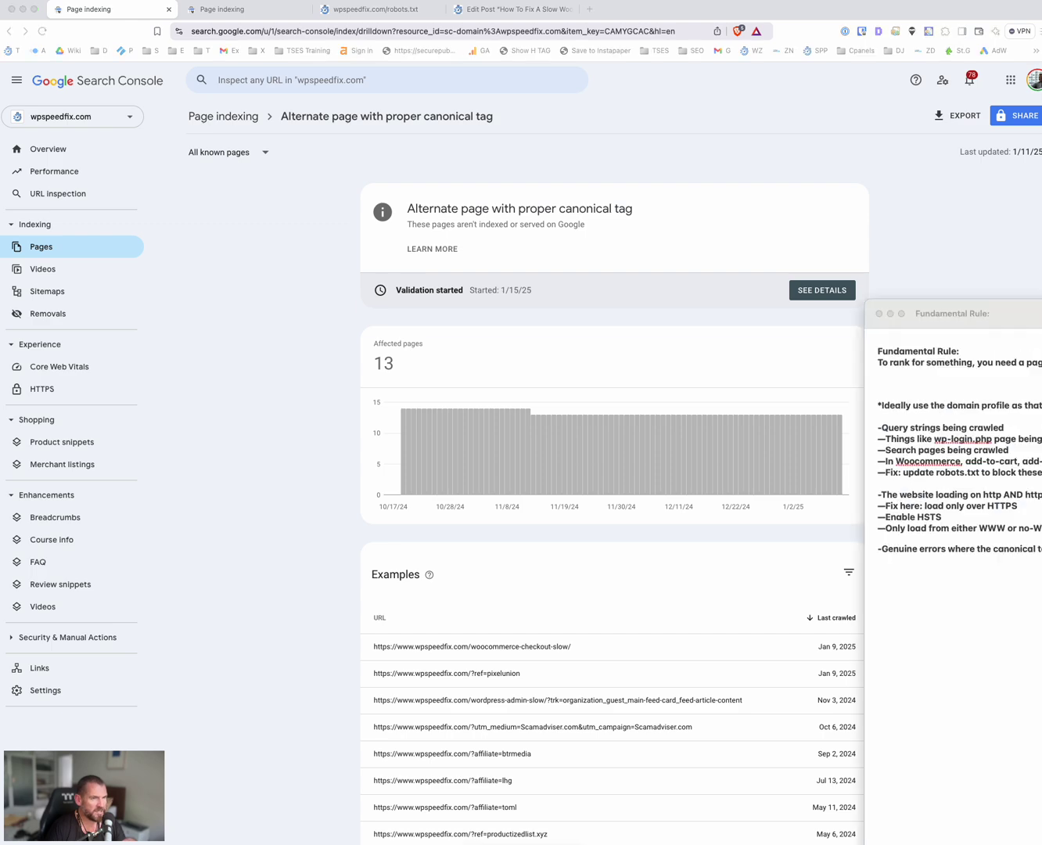
left_click_drag(672, 285, 611, 298)
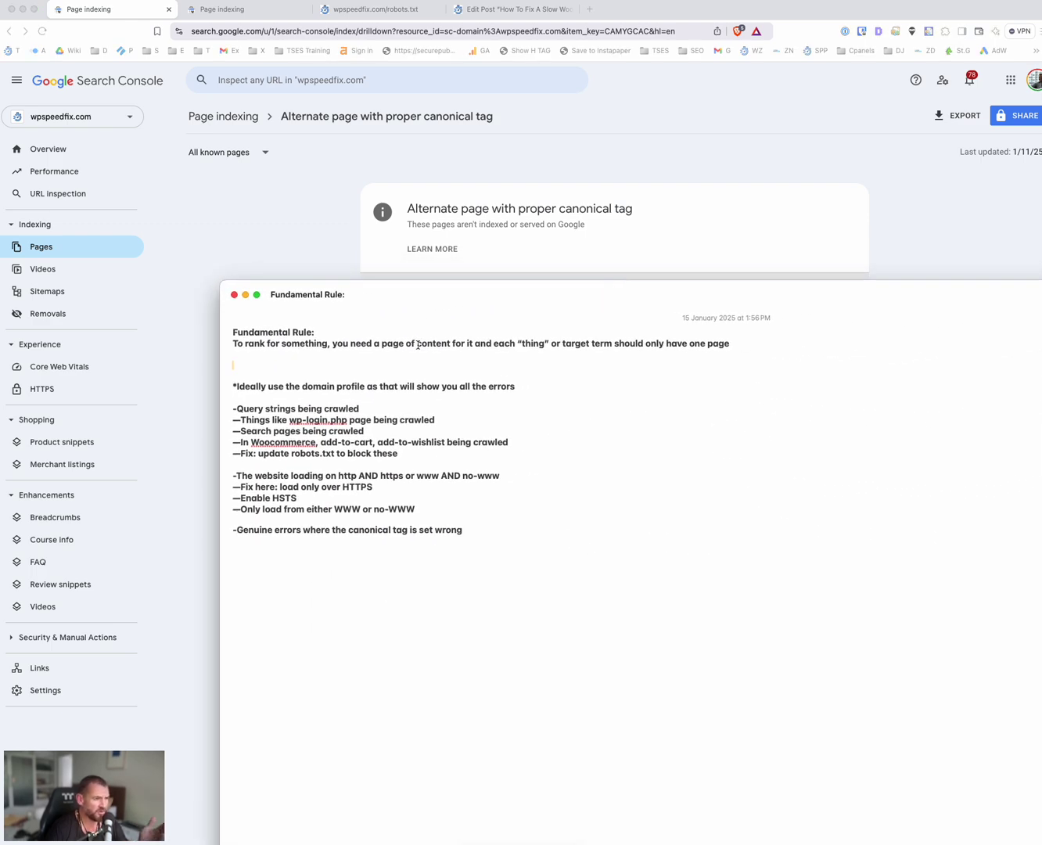
triple_click(418, 346)
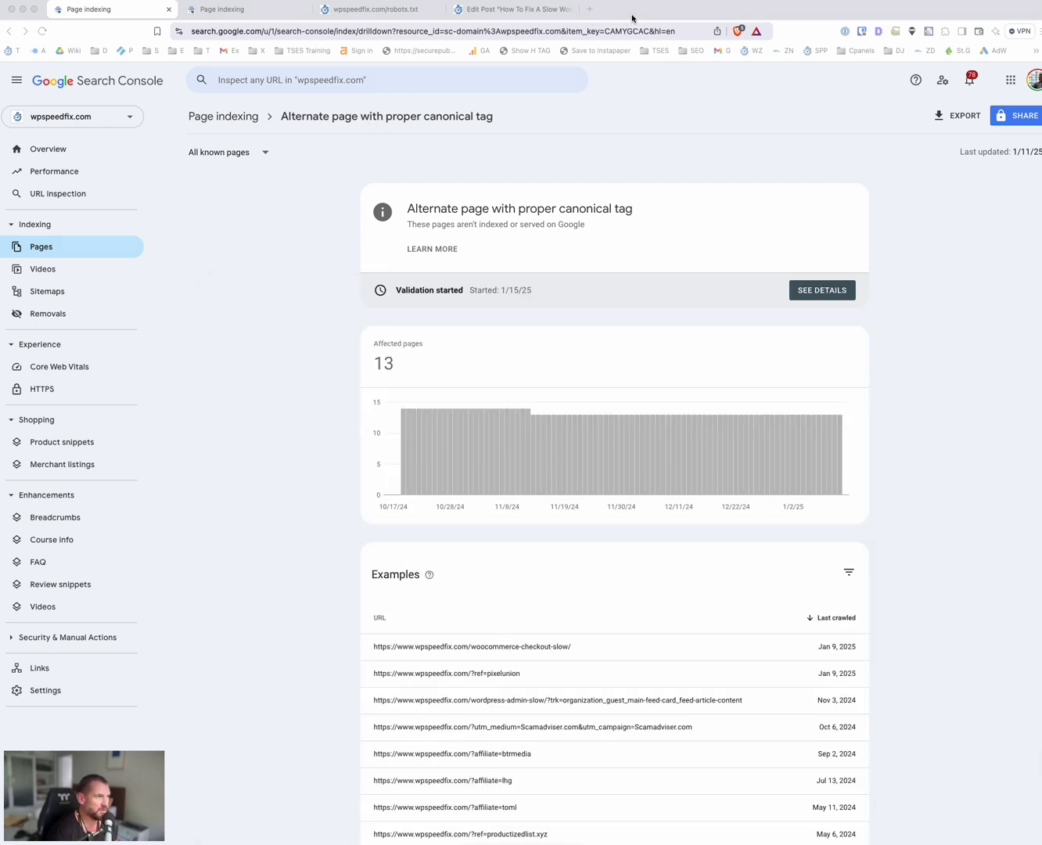
Step: Return to Search Console, open the example page woocommerce-checkout-slow and inspect its URL and canonical with the SEO extension
left_click(635, 19)
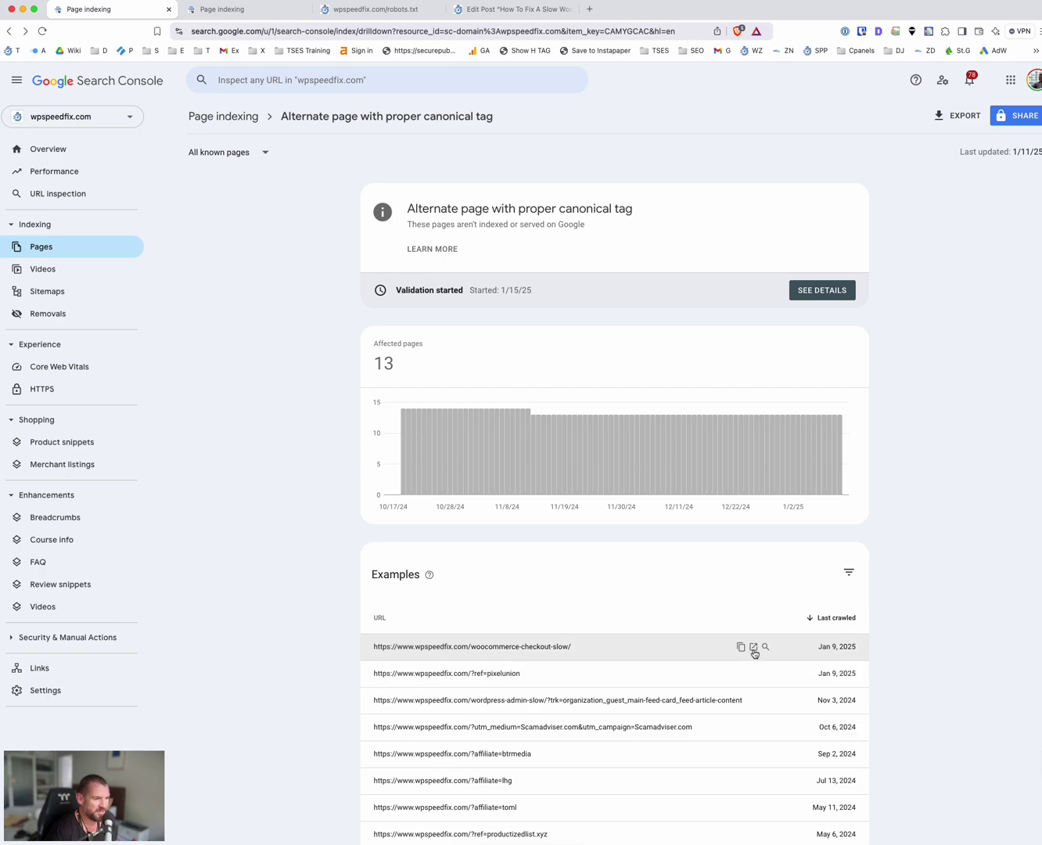
left_click(753, 647)
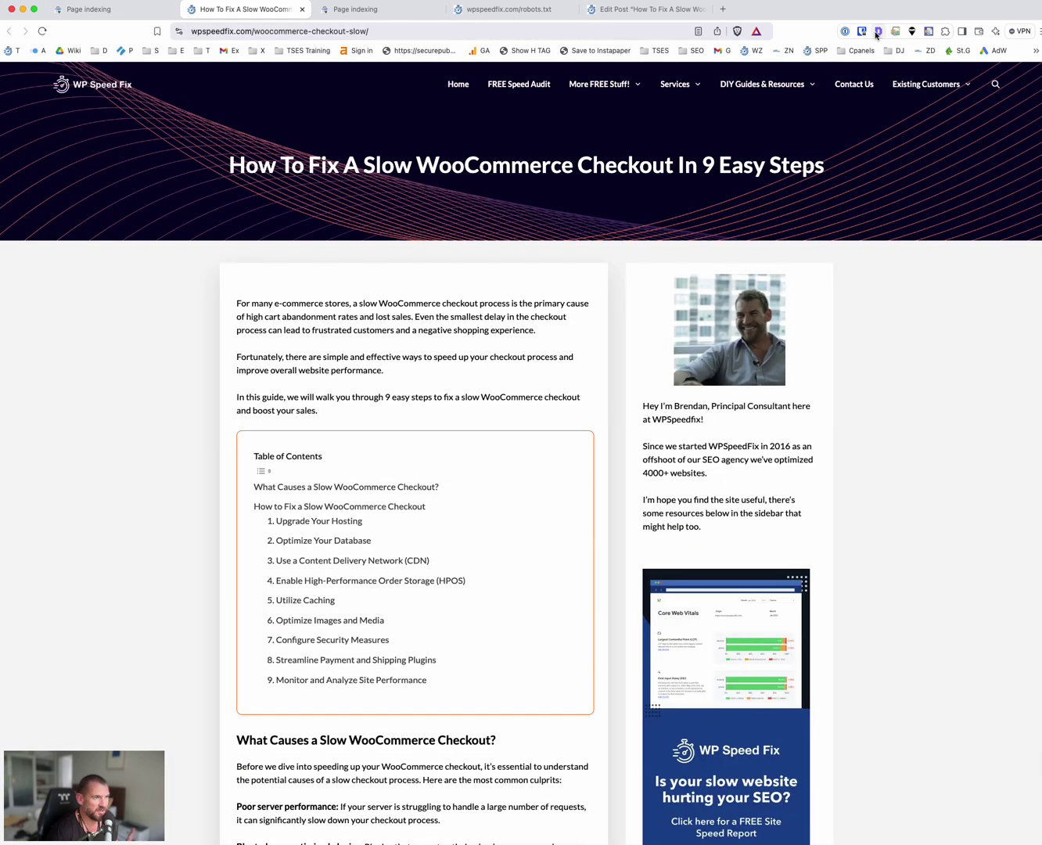
left_click(877, 32)
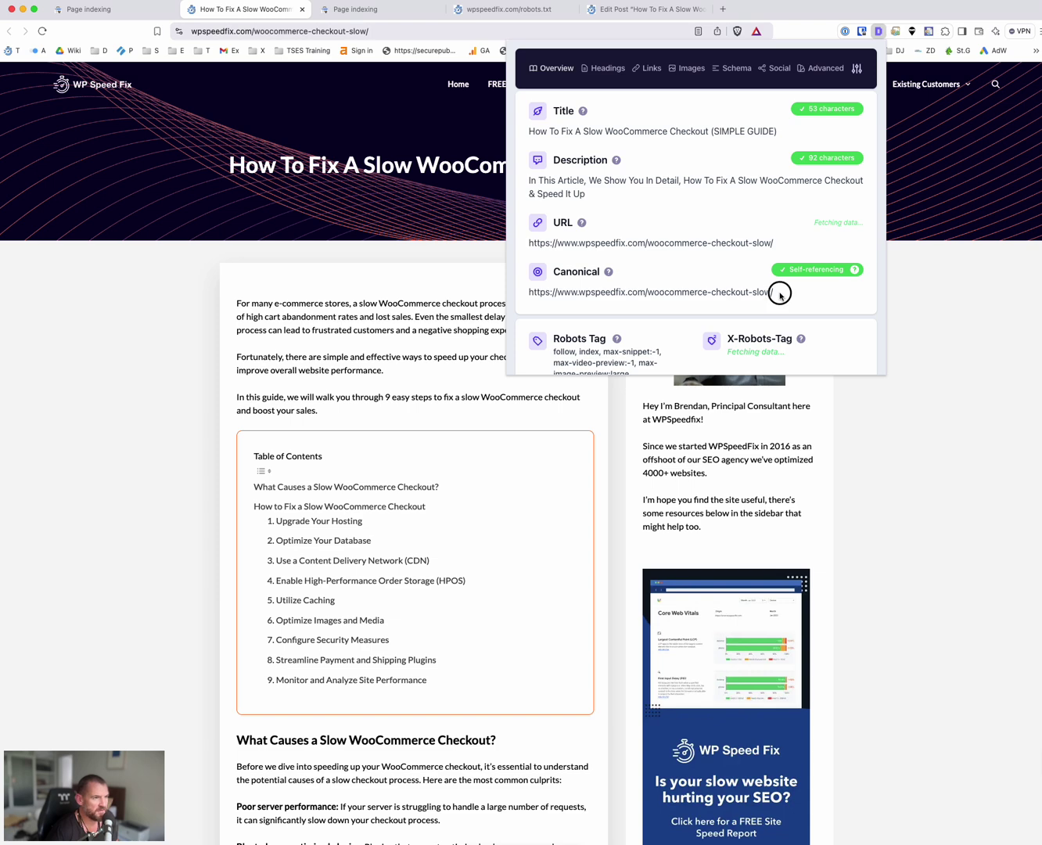
left_click_drag(781, 291, 686, 291)
left_click(752, 242)
key("Escape")
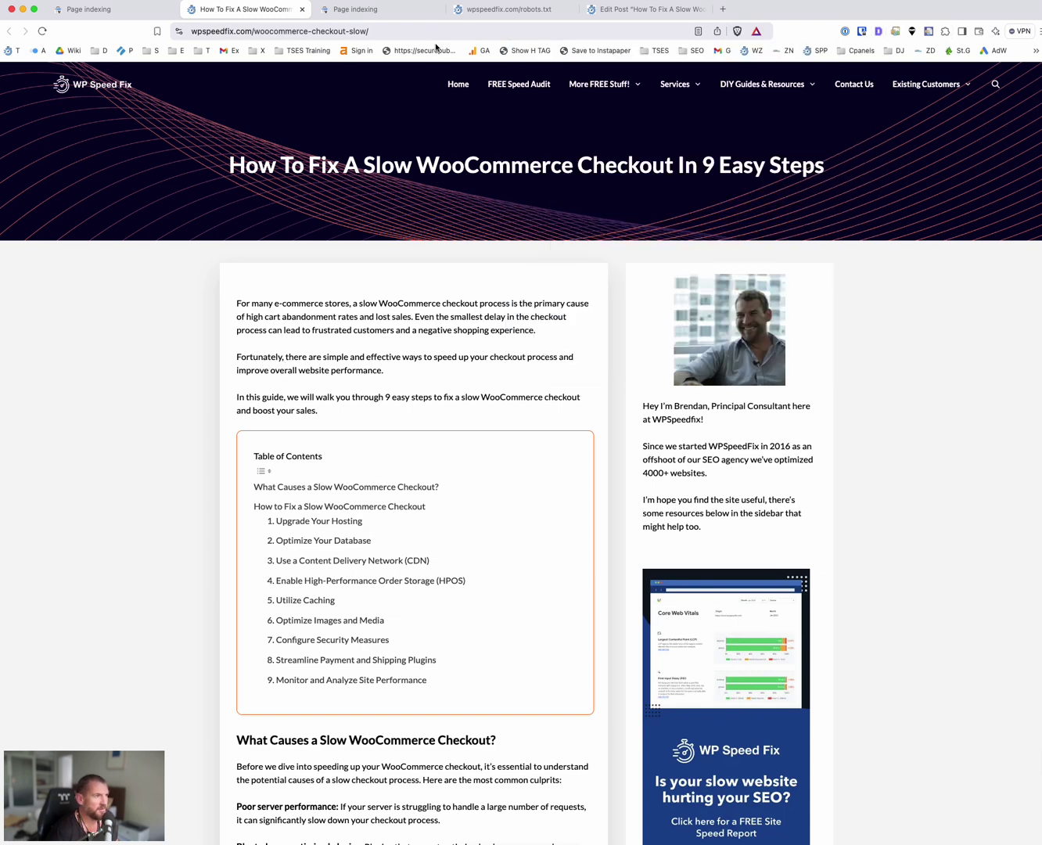
Step: Append the query string "?utm" to the woocommerce-checkout-slow address and load that page
left_click(437, 31)
left_click(446, 30)
type("?utm")
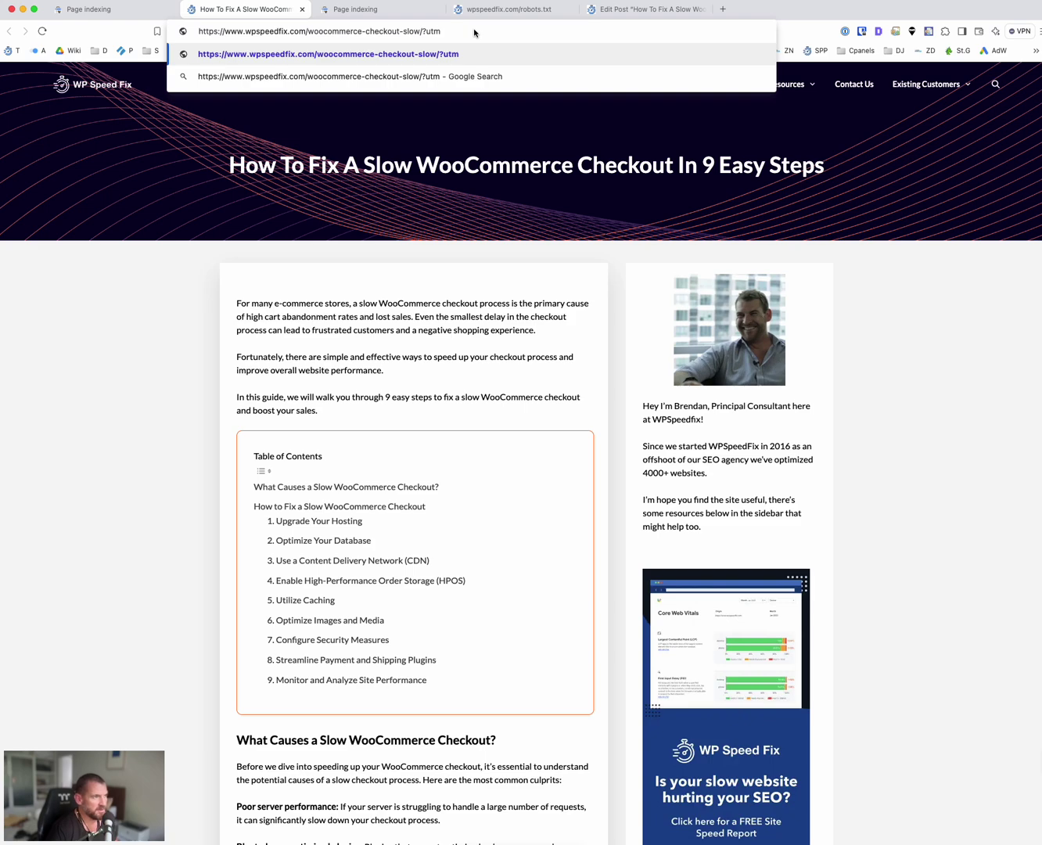
key("Return")
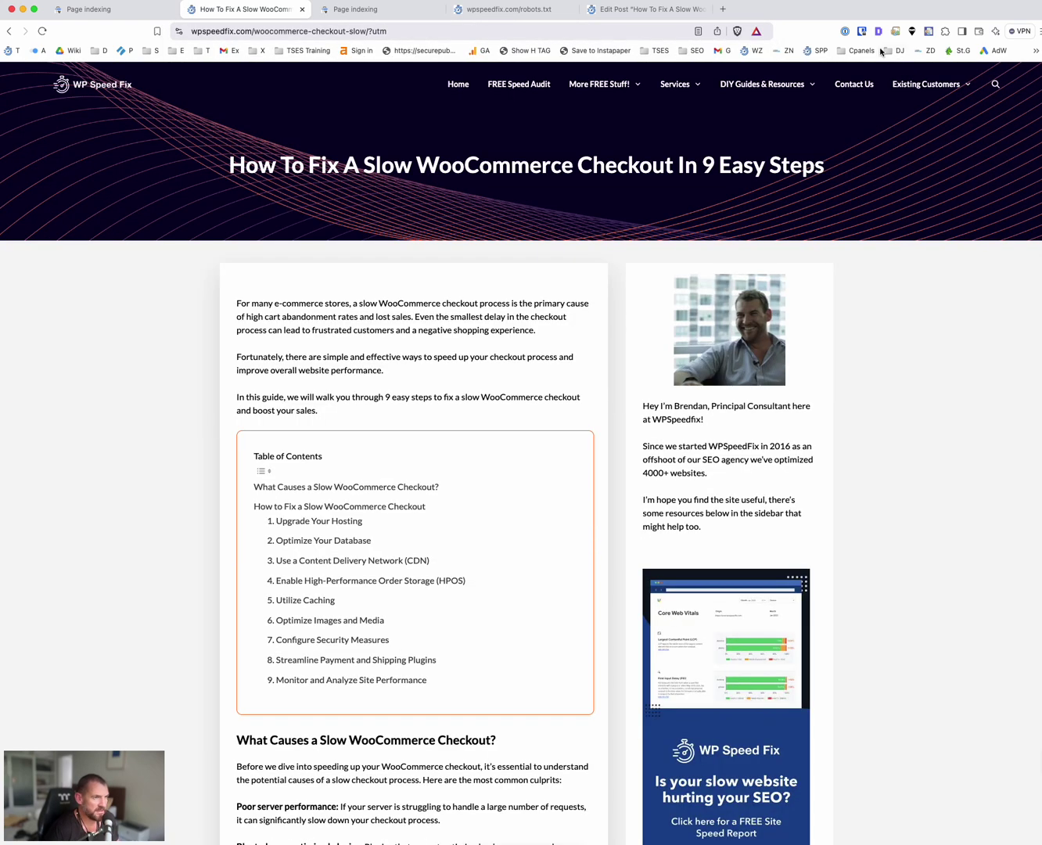
Step: Inspect the ?utm version with the SEO extension and compare its URL against its canonical
left_click(878, 31)
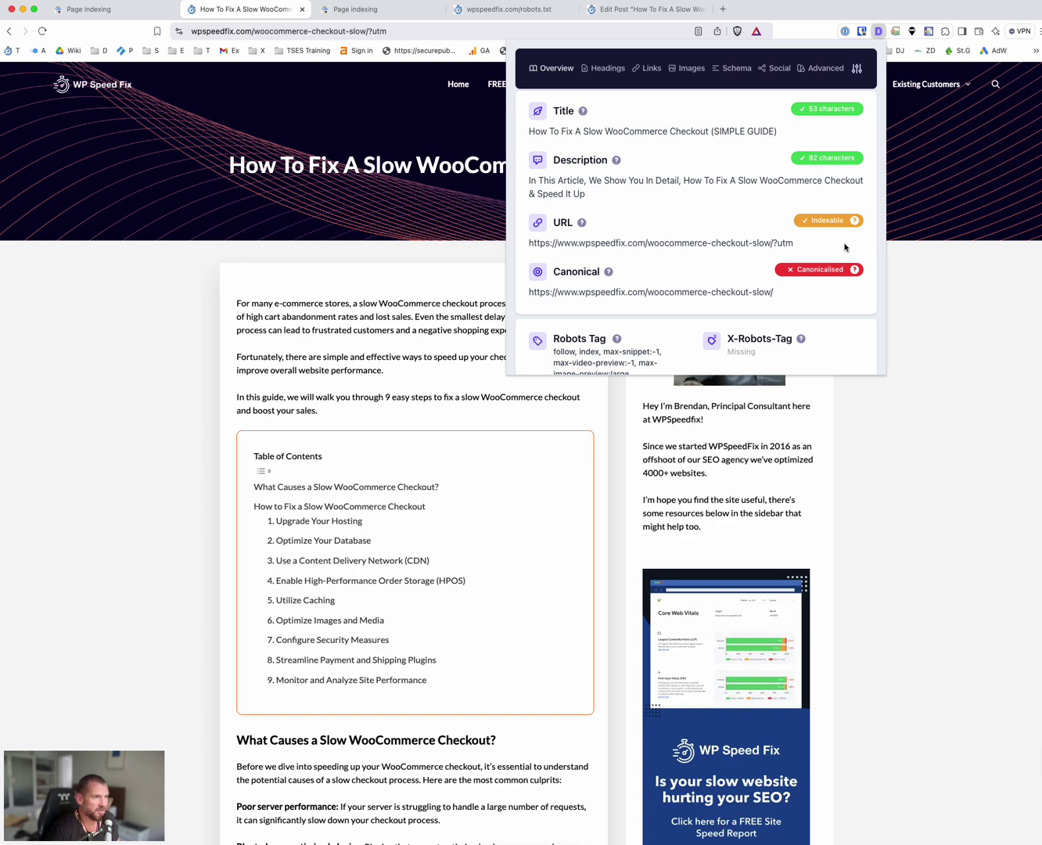
left_click_drag(798, 245, 535, 238)
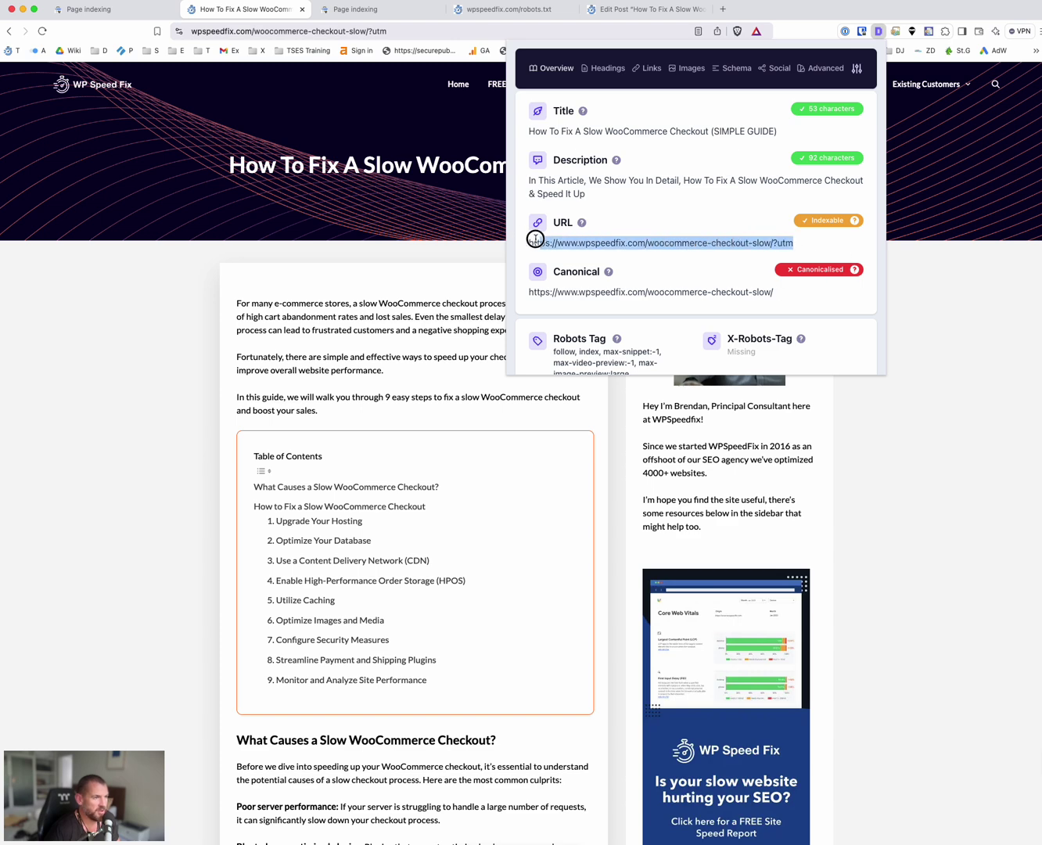
left_click(772, 242)
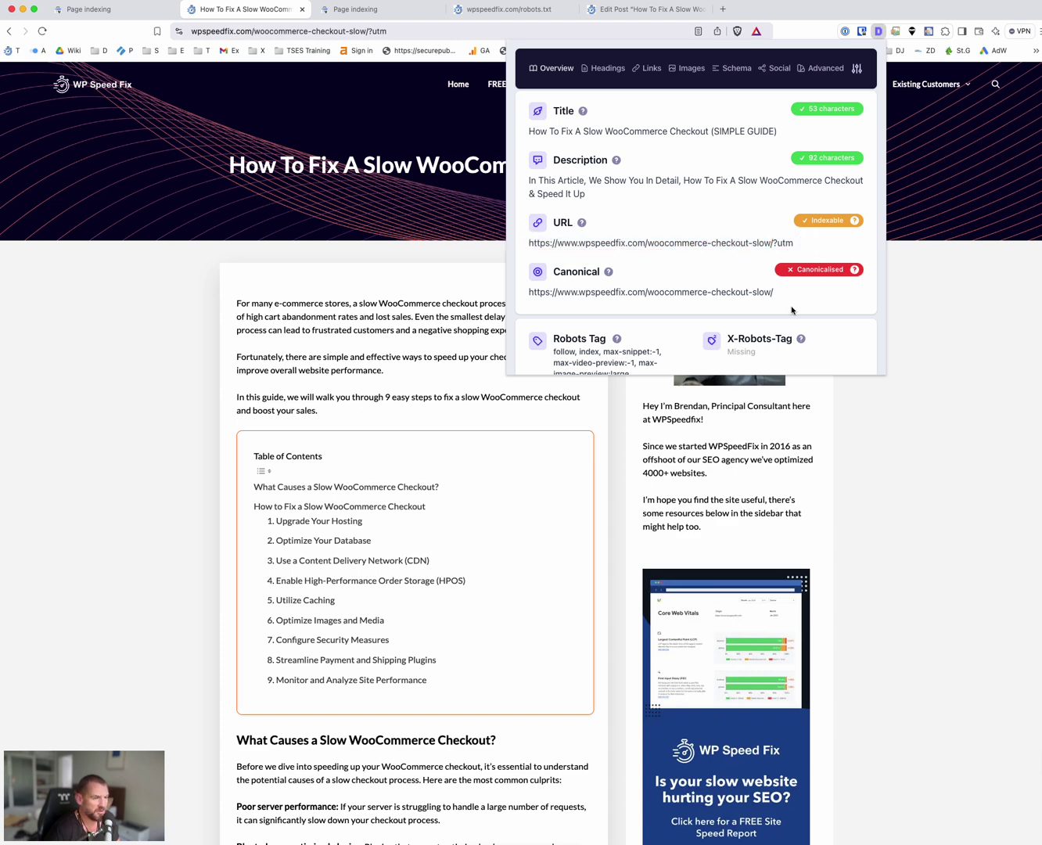
left_click_drag(773, 292, 702, 294)
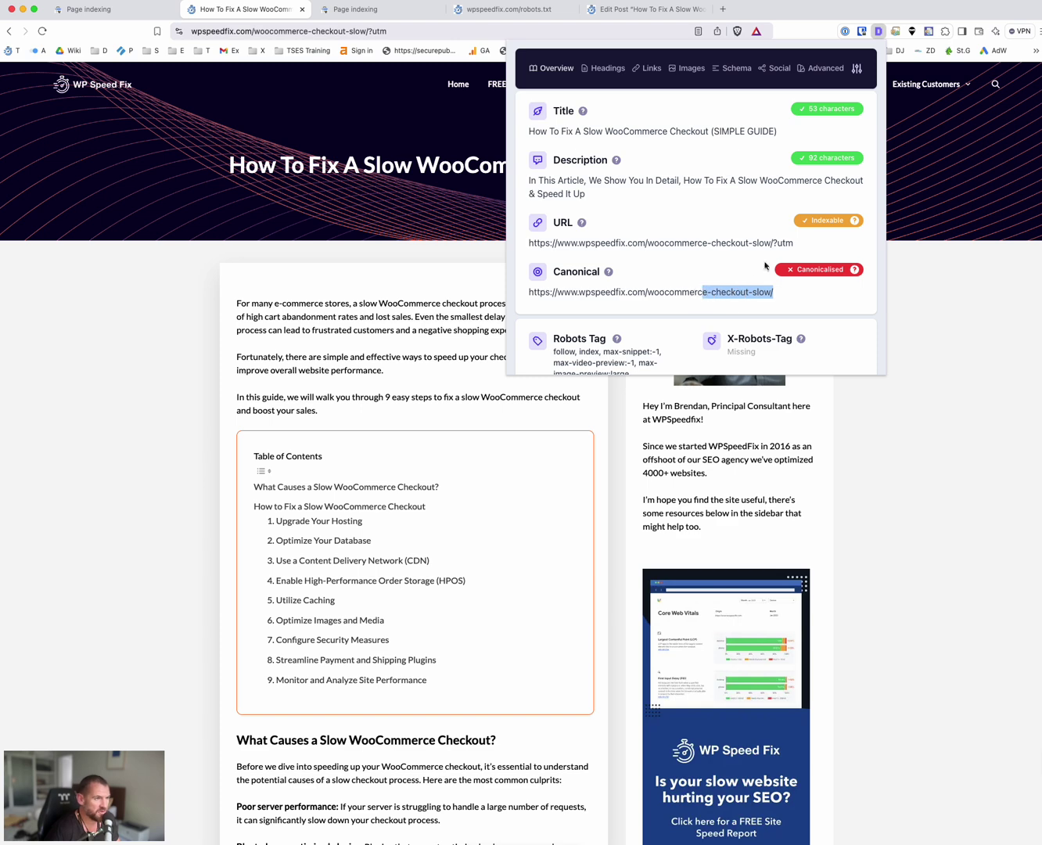
left_click_drag(795, 243, 532, 241)
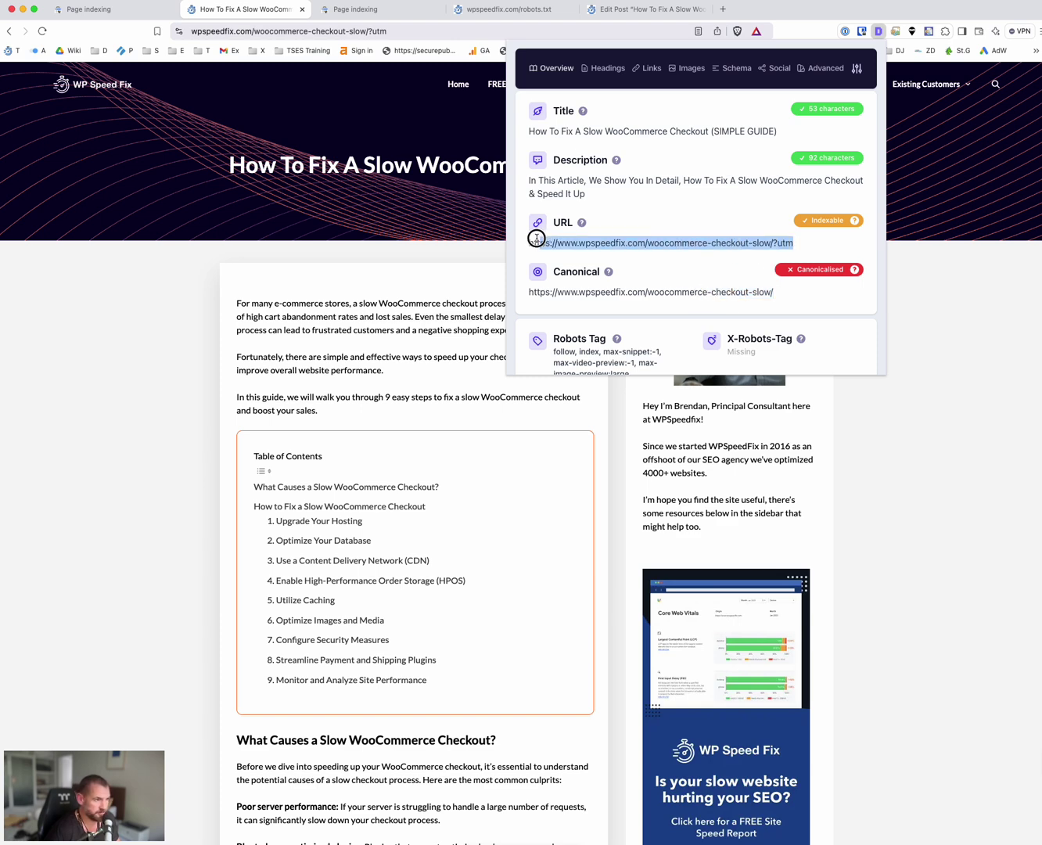
left_click(773, 291)
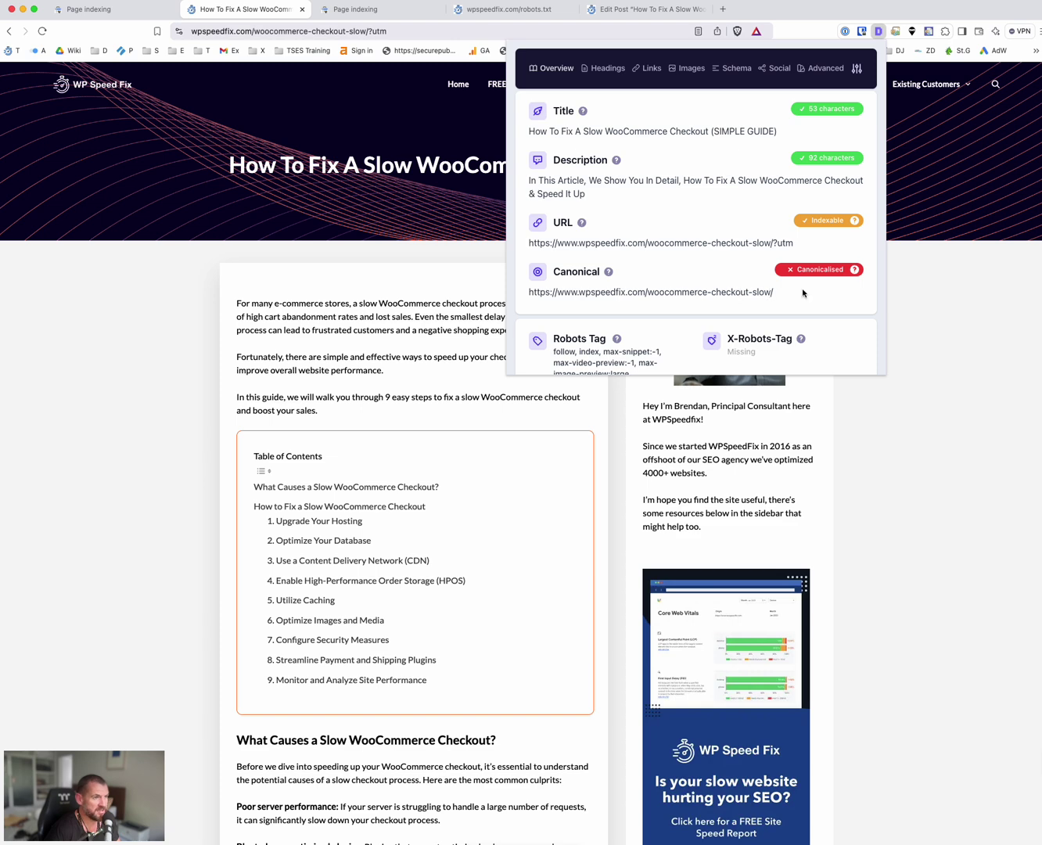
left_click_drag(774, 292, 524, 292)
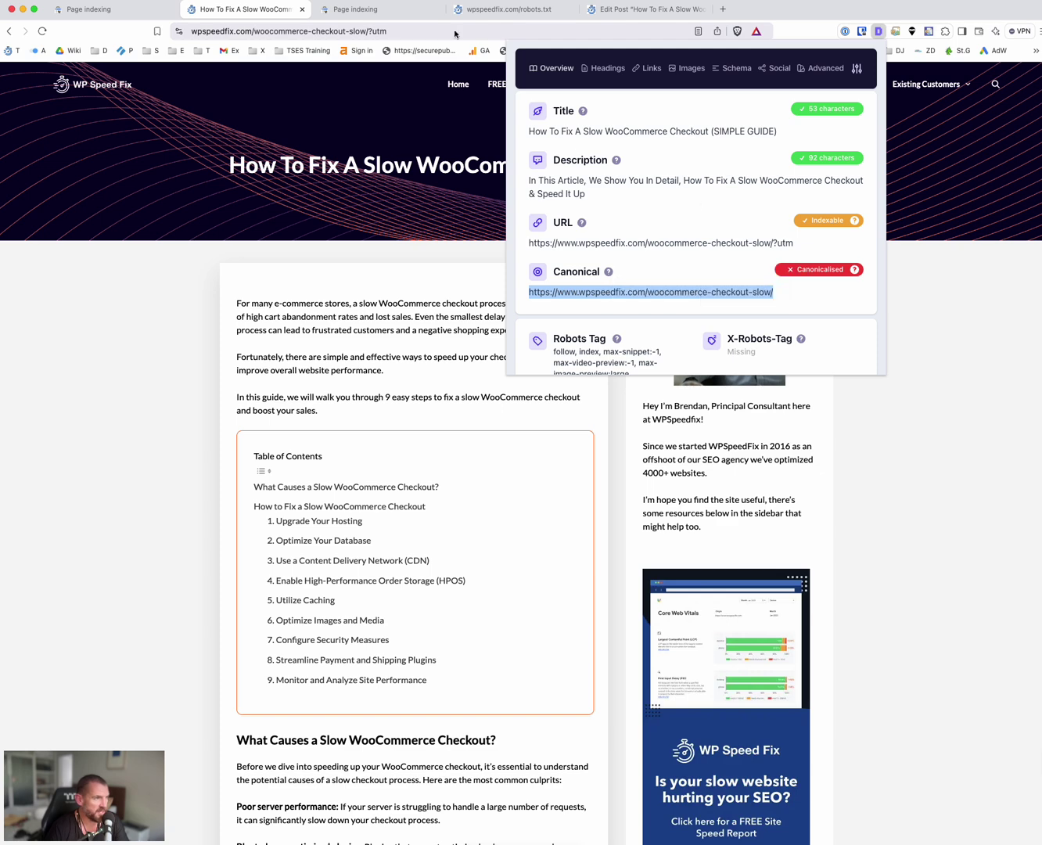
Step: Return to the wpspeedfix.com report, bring up the note and highlight its "Query strings being crawled" line
left_click(137, 9)
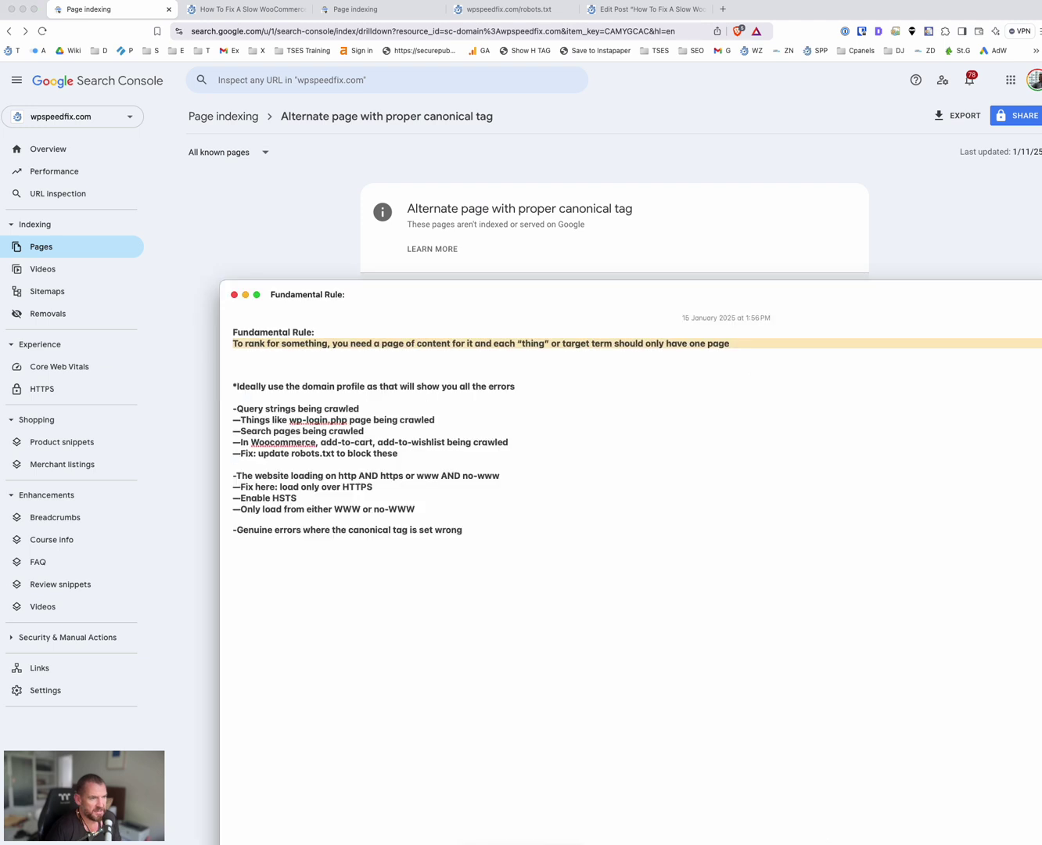
key("super+Tab")
left_click(280, 391)
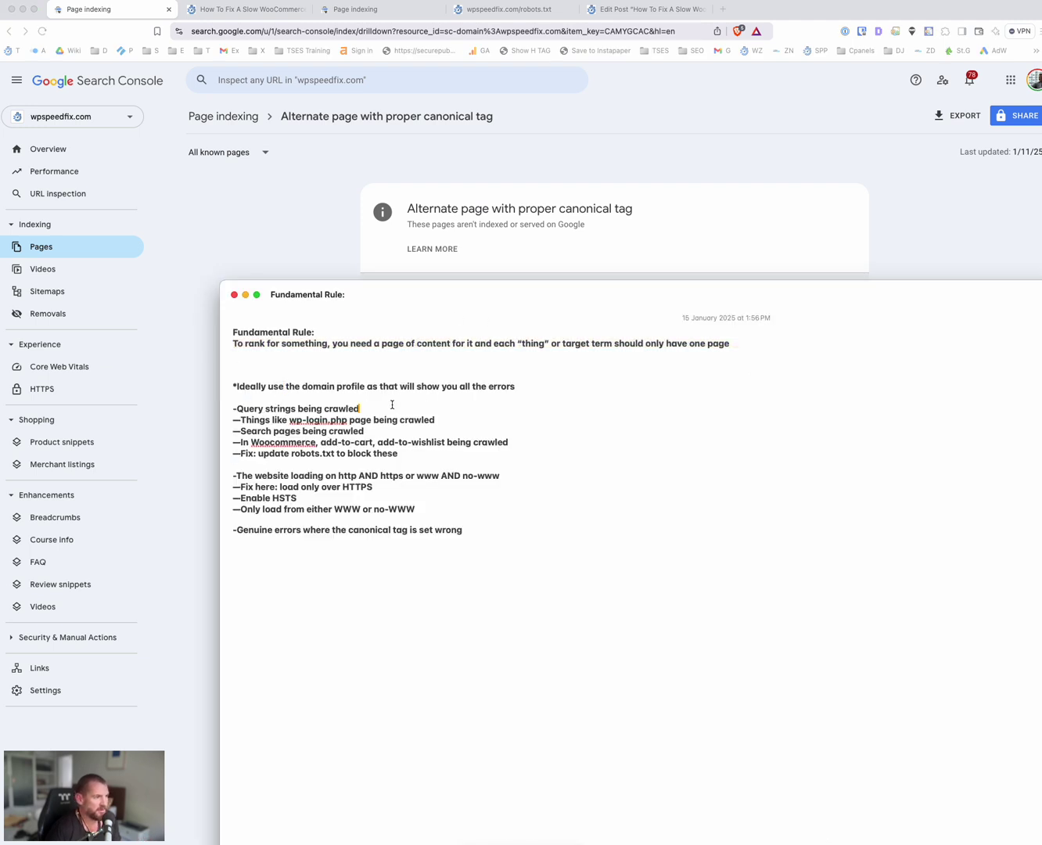
left_click_drag(394, 408, 220, 397)
triple_click(262, 410)
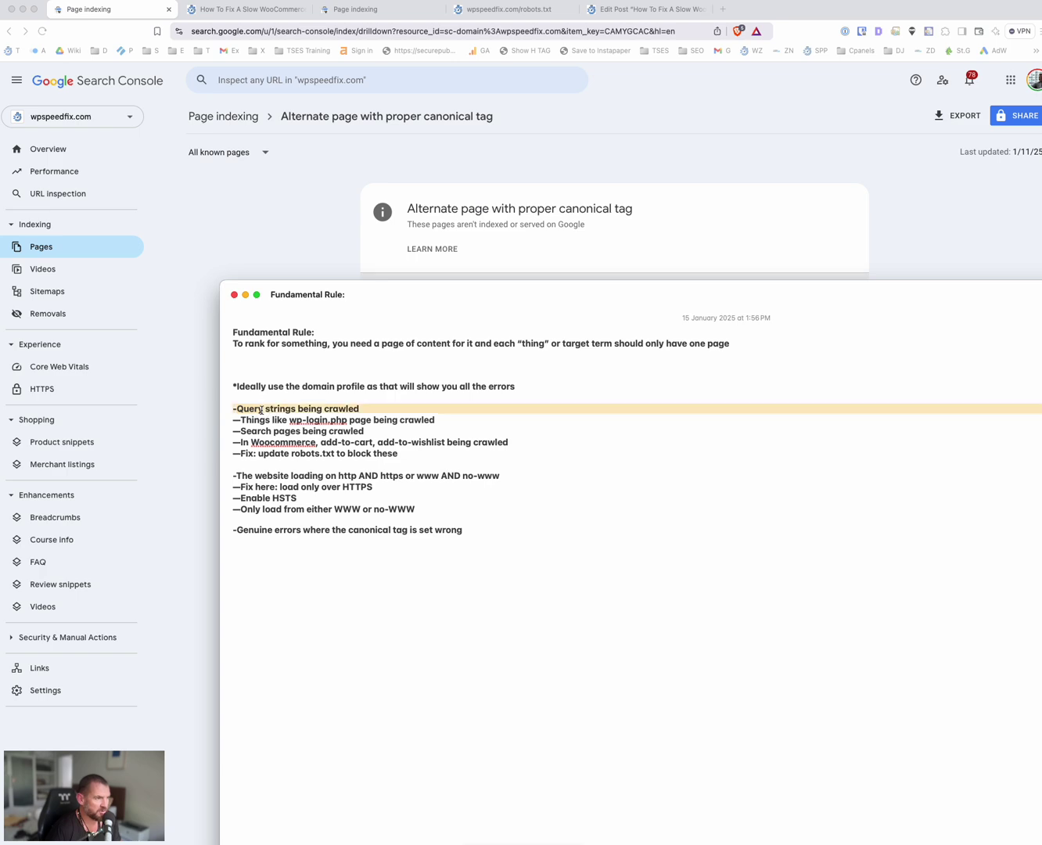
Step: Examine the example URLs with query strings in the canonical tag report for thewallstickercompany.com.au
left_click(847, 106)
left_click(364, 10)
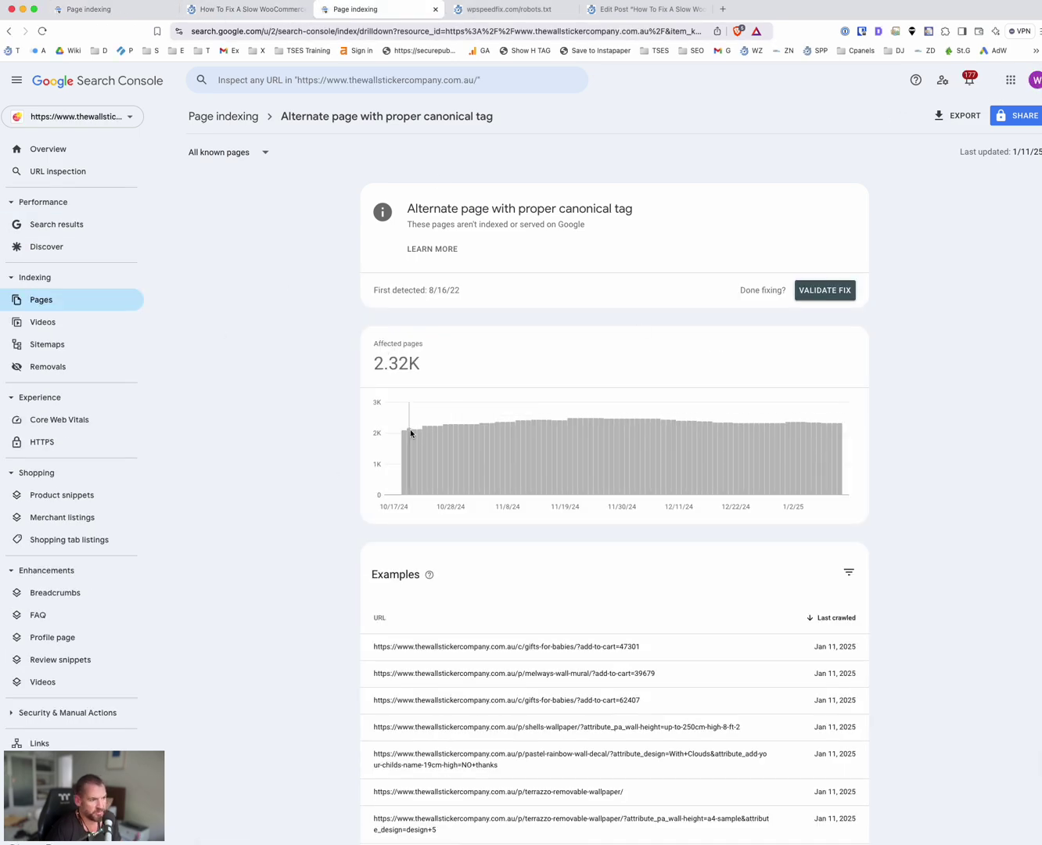
scroll(624, 566, "down", 4)
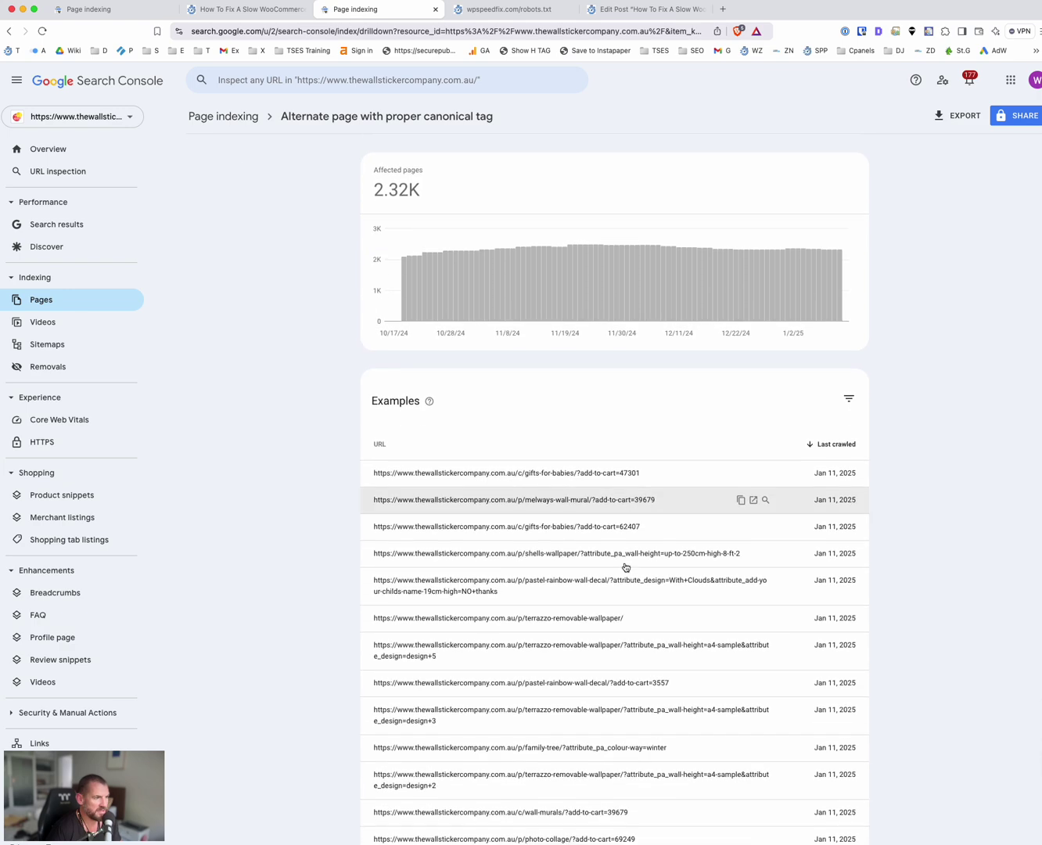
scroll(621, 559, "up", 4)
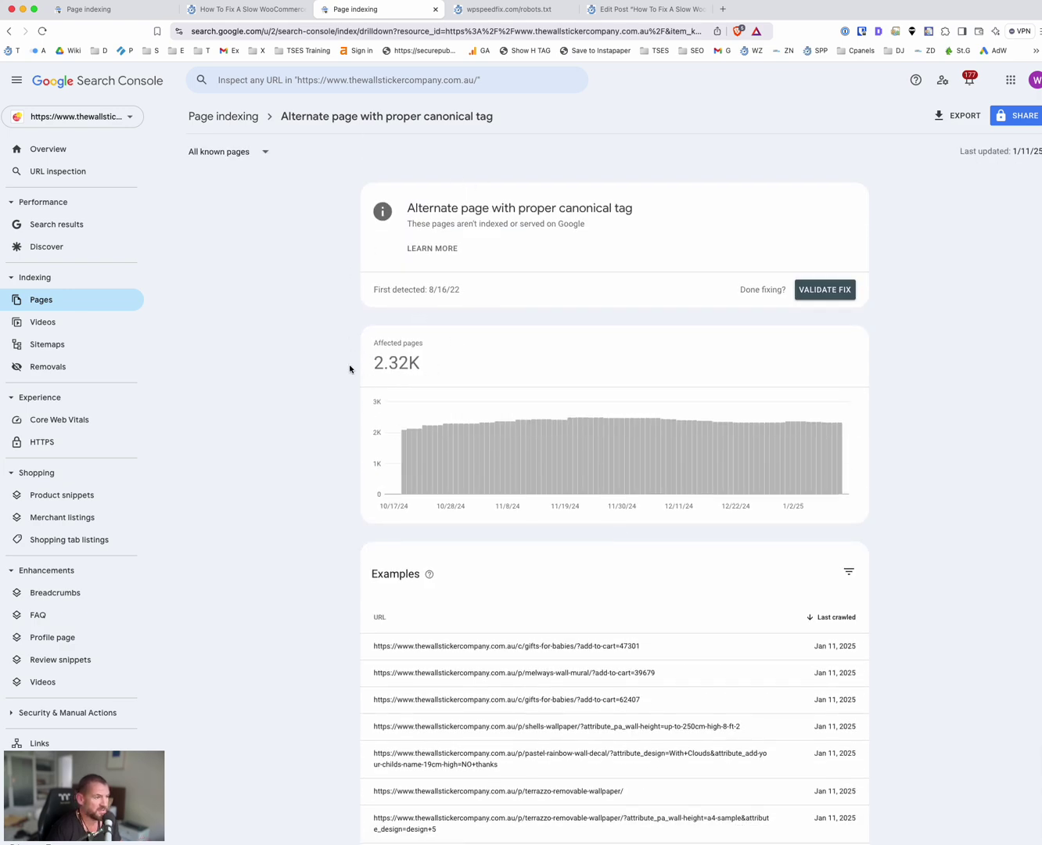
scroll(470, 384, "down", 5)
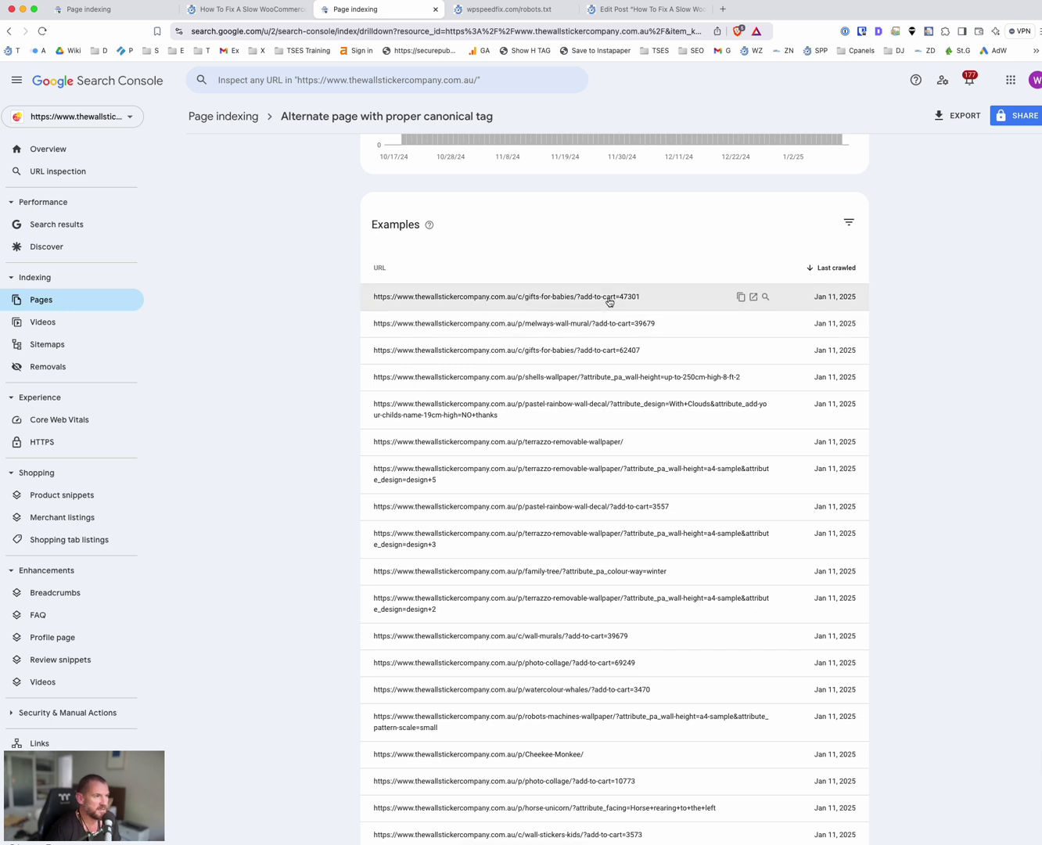
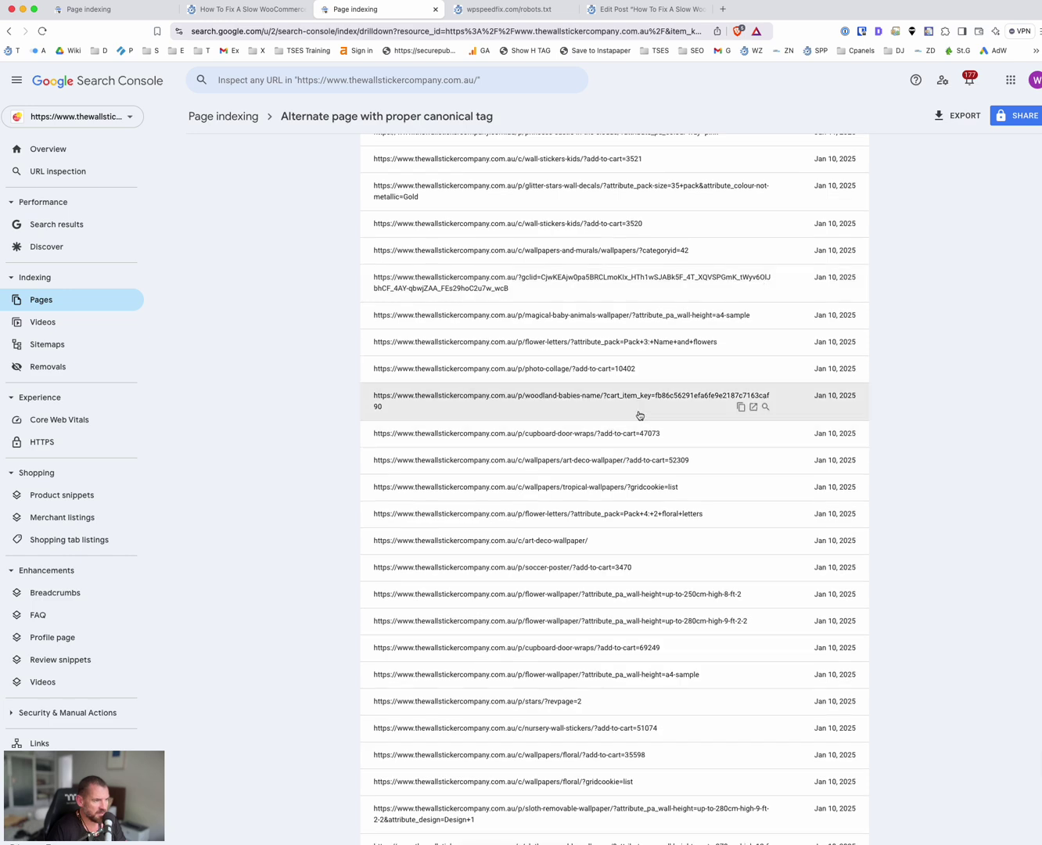
scroll(626, 364, "down", 3)
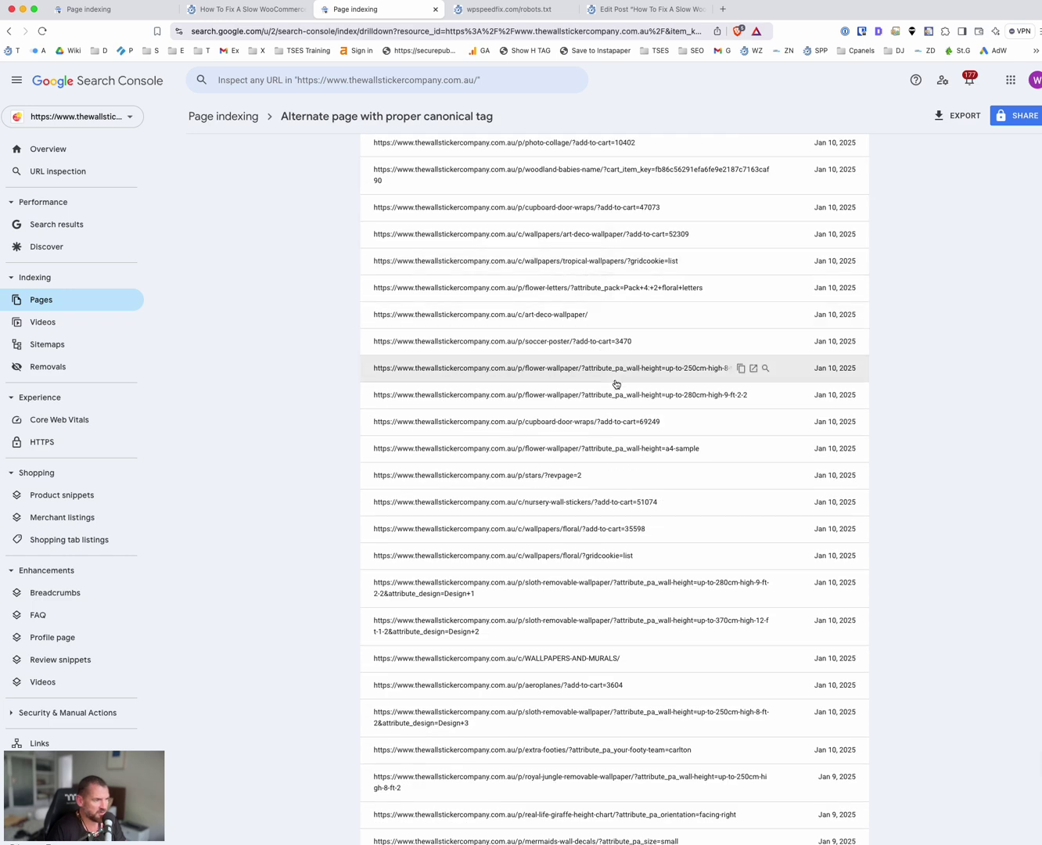
scroll(651, 472, "down", 2)
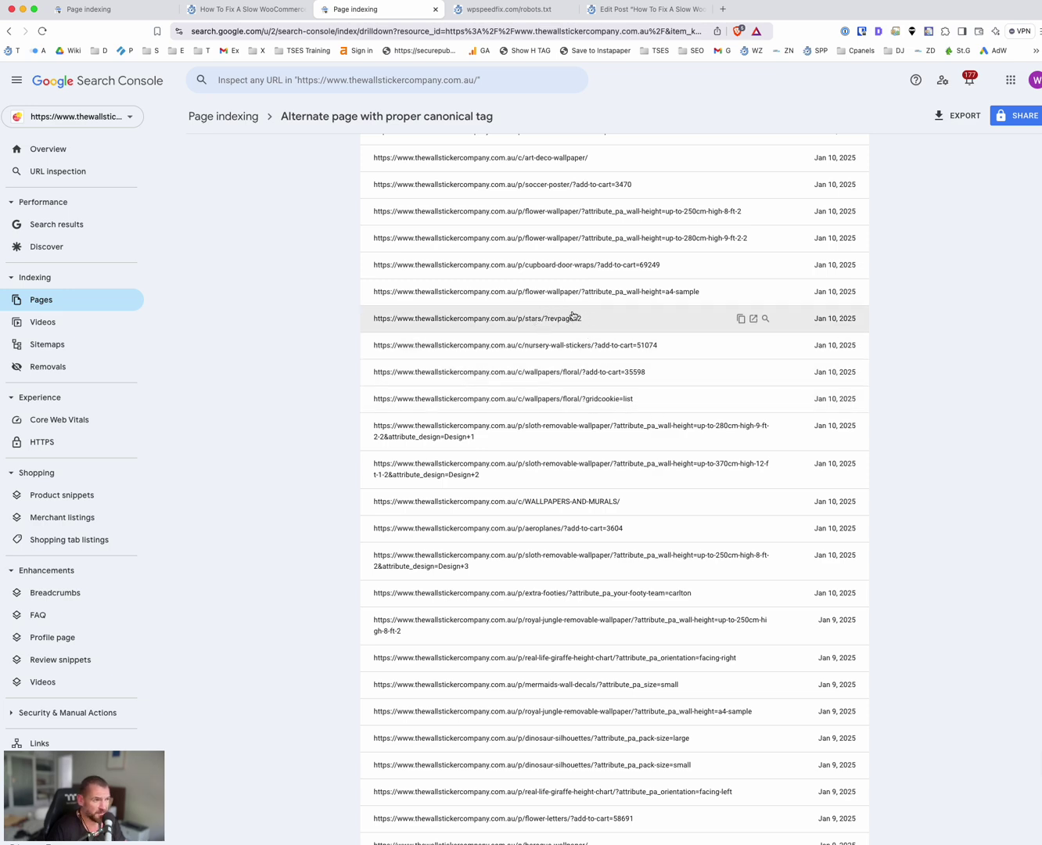
scroll(615, 476, "down", 1)
scroll(615, 476, "down", 10)
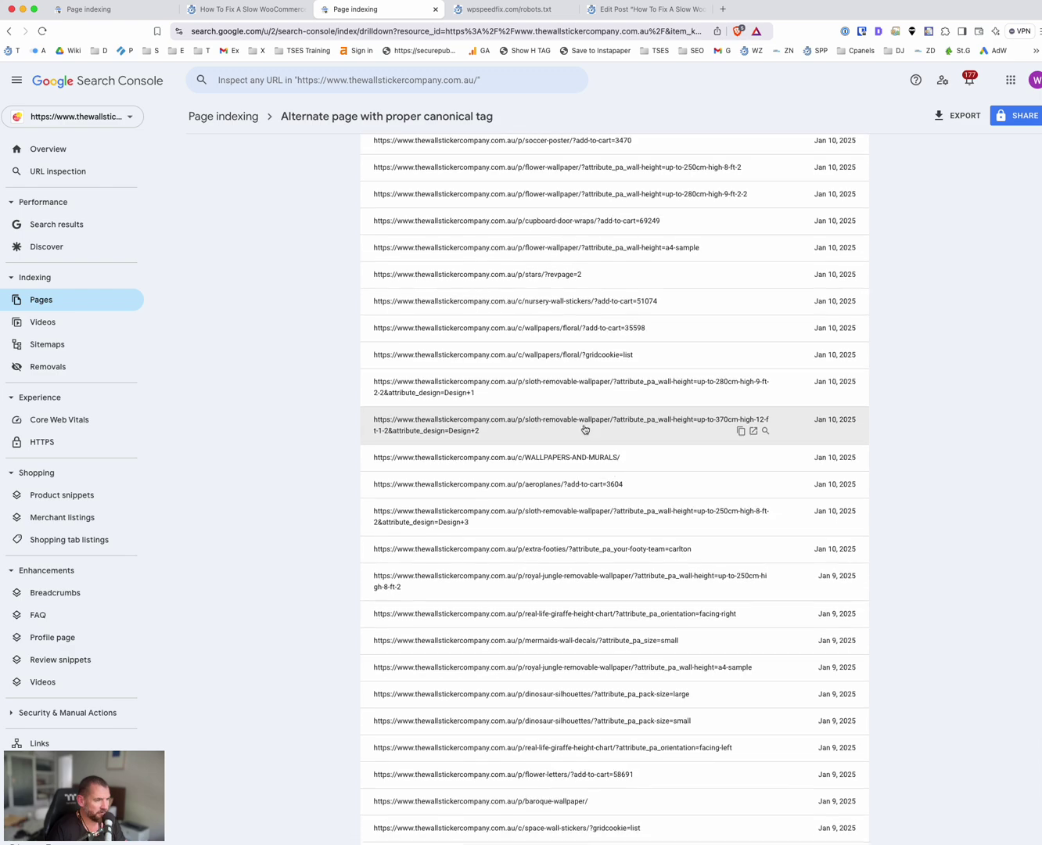
scroll(585, 430, "down", 4)
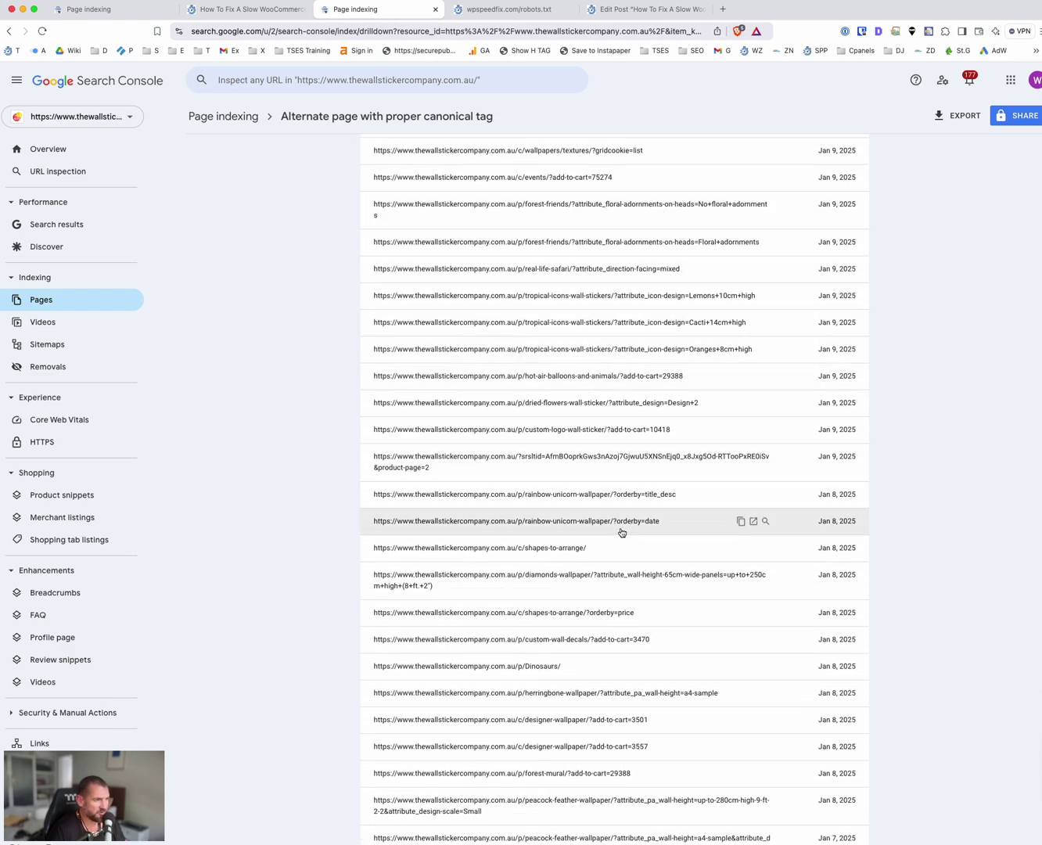
Step: Bring up the note over the example URLs and highlight its lines on wp-login.php and search pages being crawled
scroll(570, 540, "down", 10)
scroll(546, 457, "down", 8)
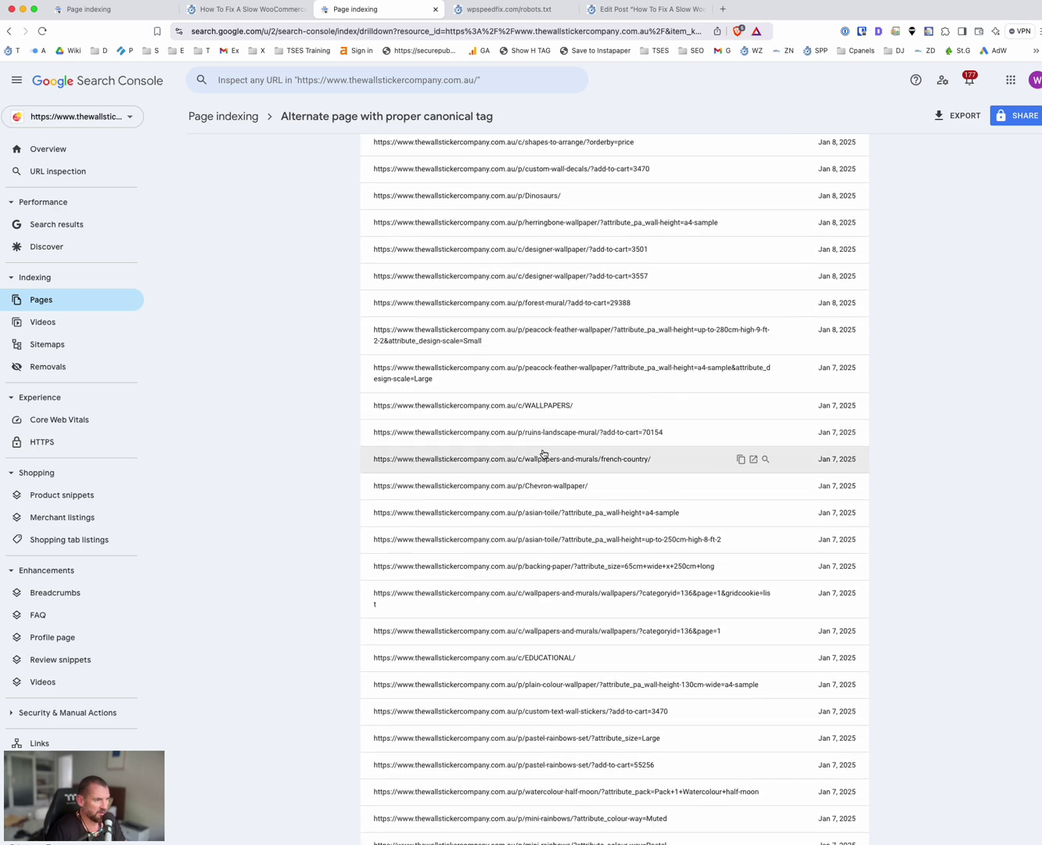
key("super+Tab")
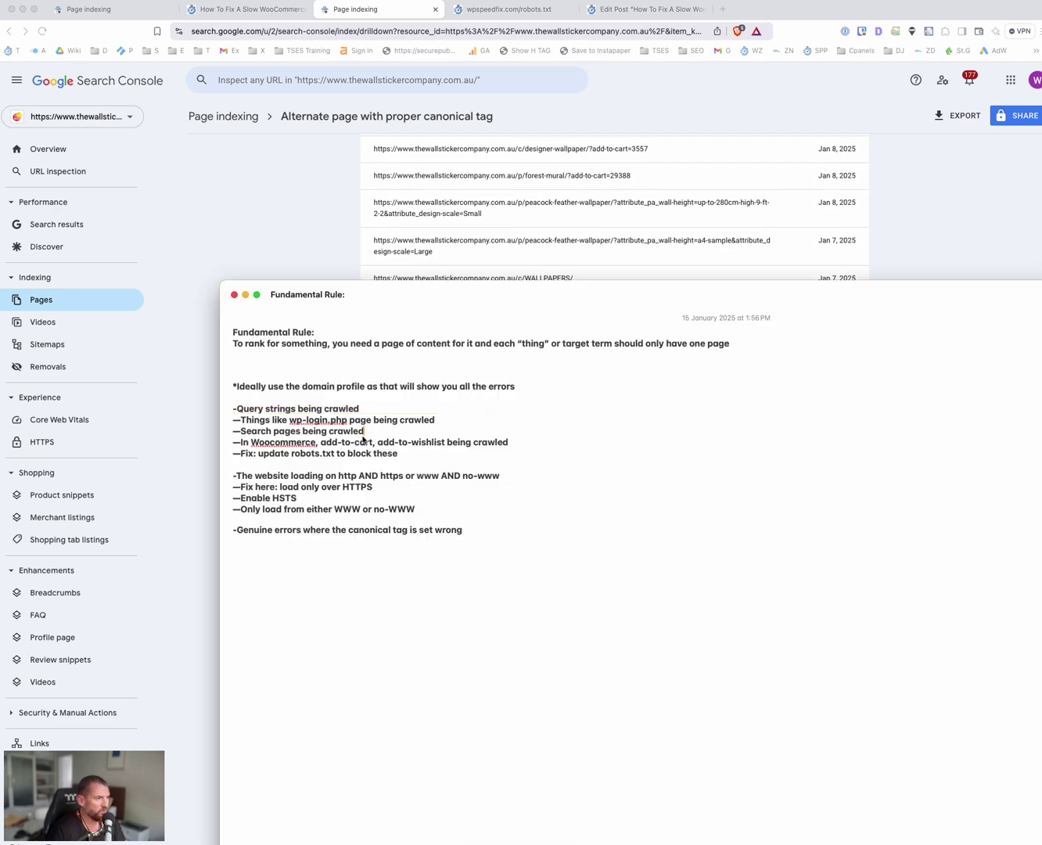
left_click_drag(436, 421, 240, 415)
left_click_drag(364, 431, 224, 430)
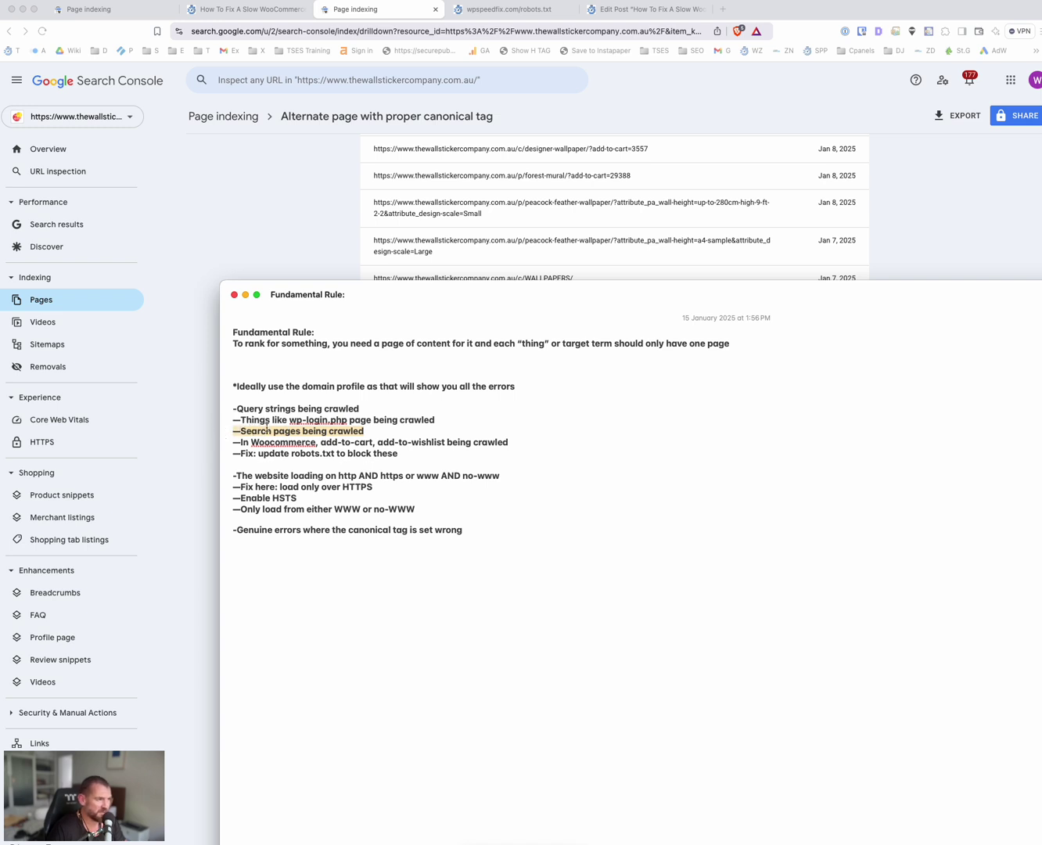
left_click_drag(445, 429, 231, 430)
left_click(353, 430)
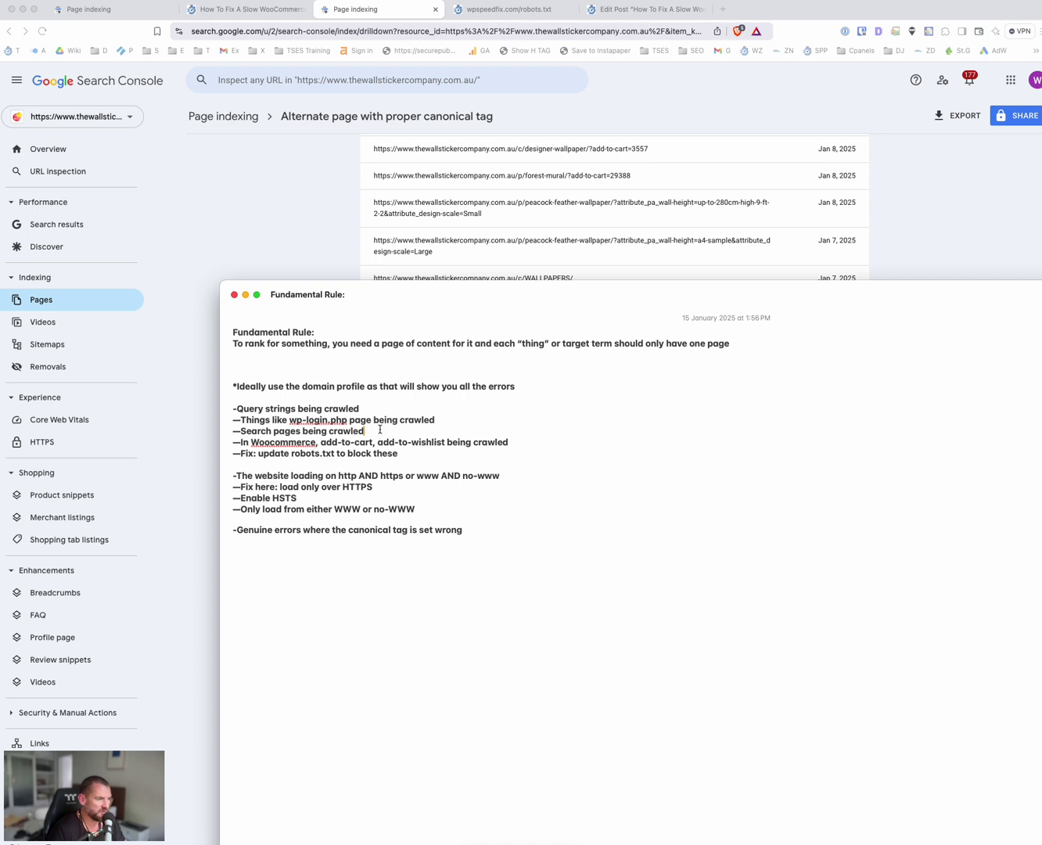
Step: Write the example search addresses "?s=search" and "/search/whatever" one after the other below the search pages line, and remove them again
left_click(233, 442)
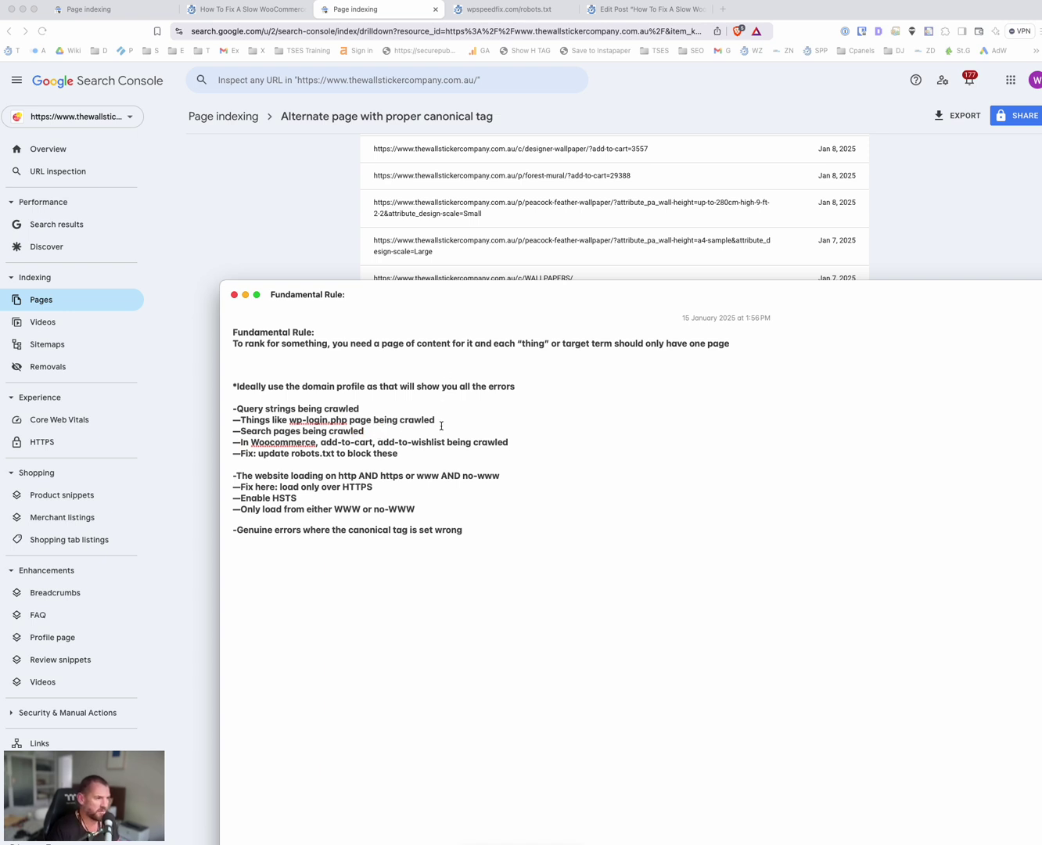
key("Return")
key("Return")
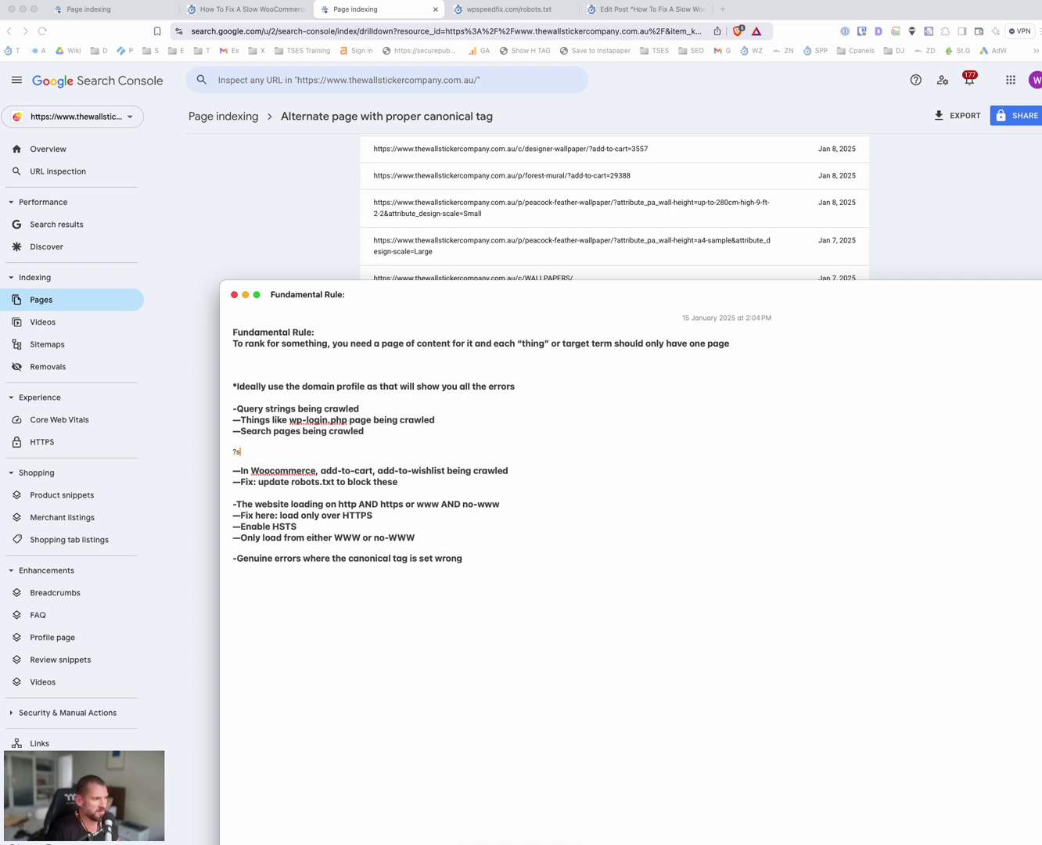
type("?s=search")
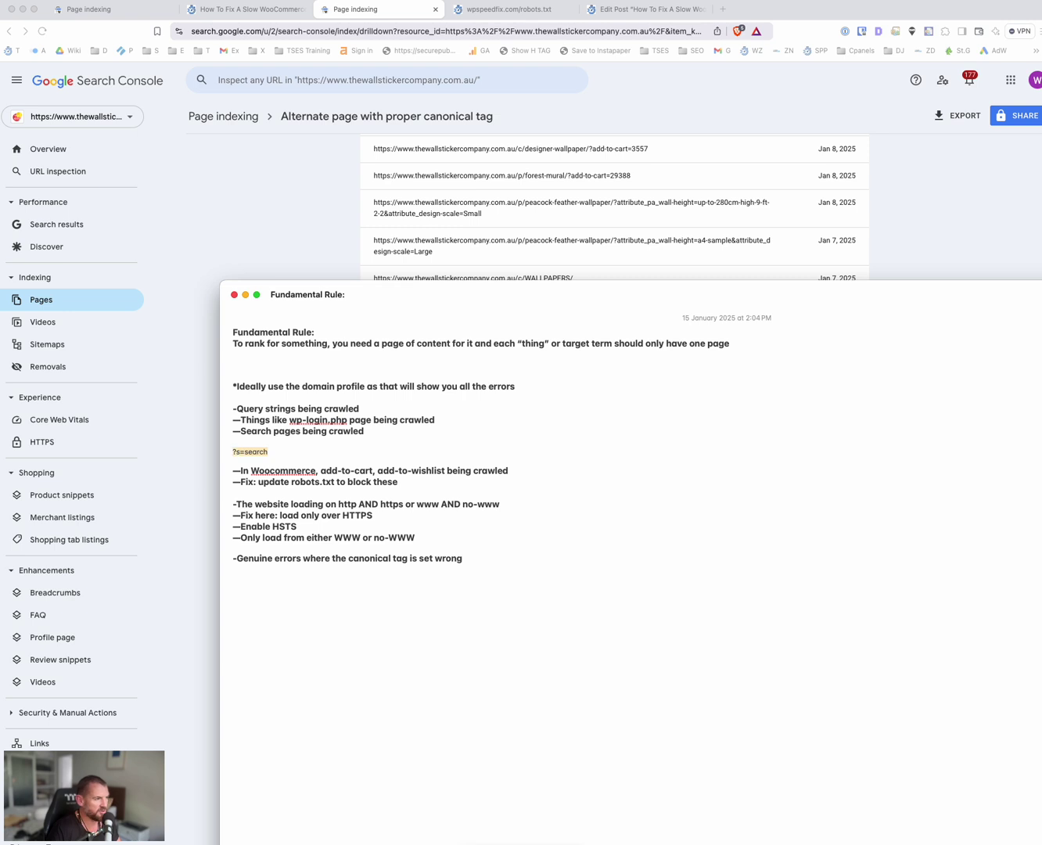
key("BackSpace")
key("Return")
type("/search/whatever")
key("super+shift+Left")
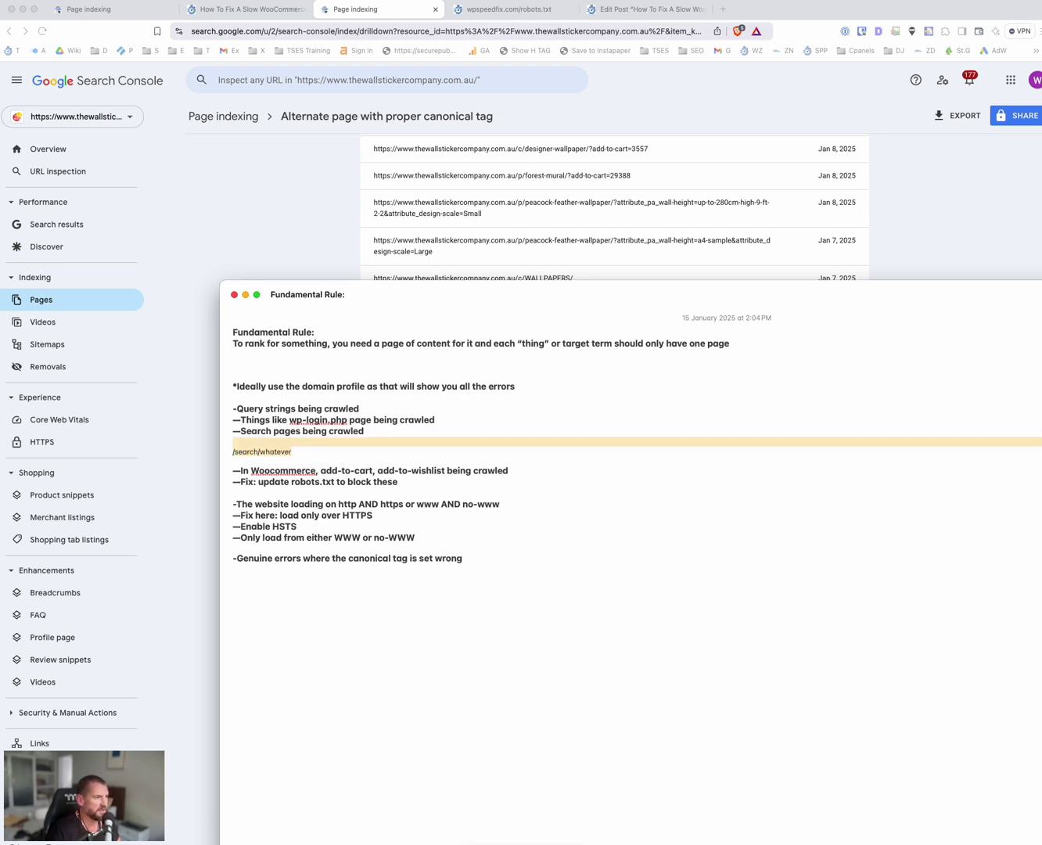
key("BackSpace")
key("Delete")
key("Delete")
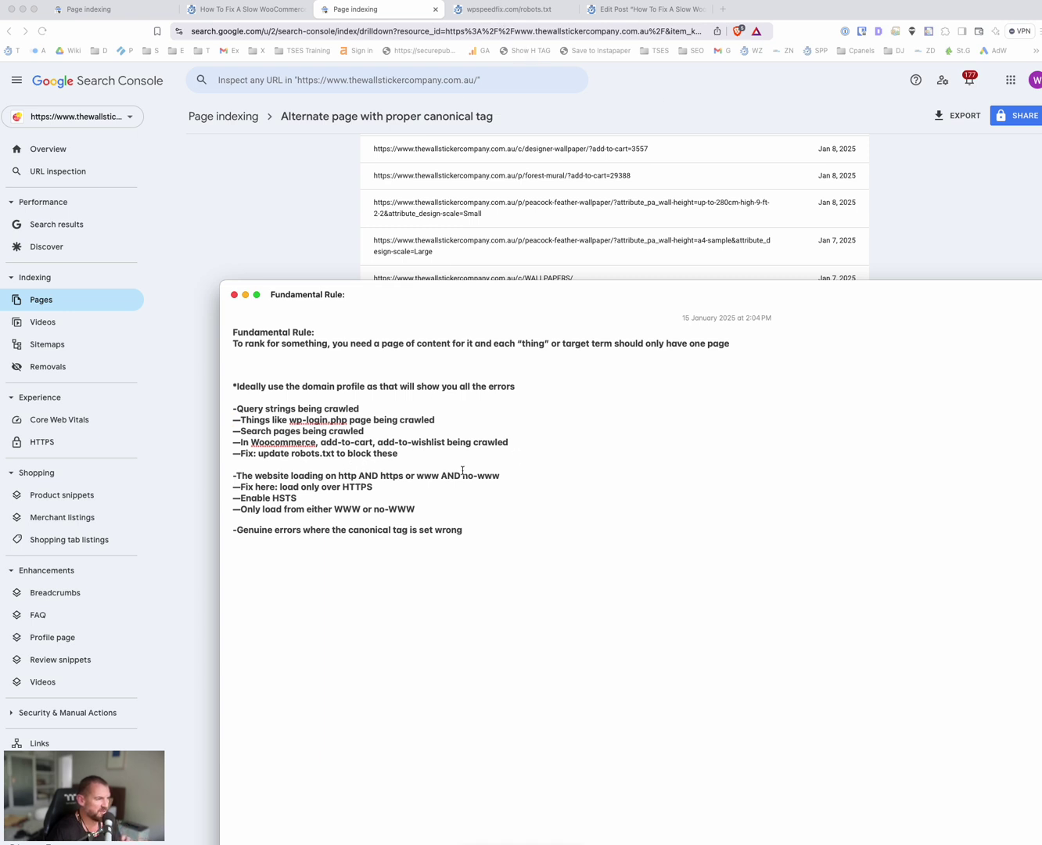
Step: Highlight the Woocommerce line in the note and append ", product attributes" to its end
left_click(468, 441)
left_click_drag(239, 445, 513, 439)
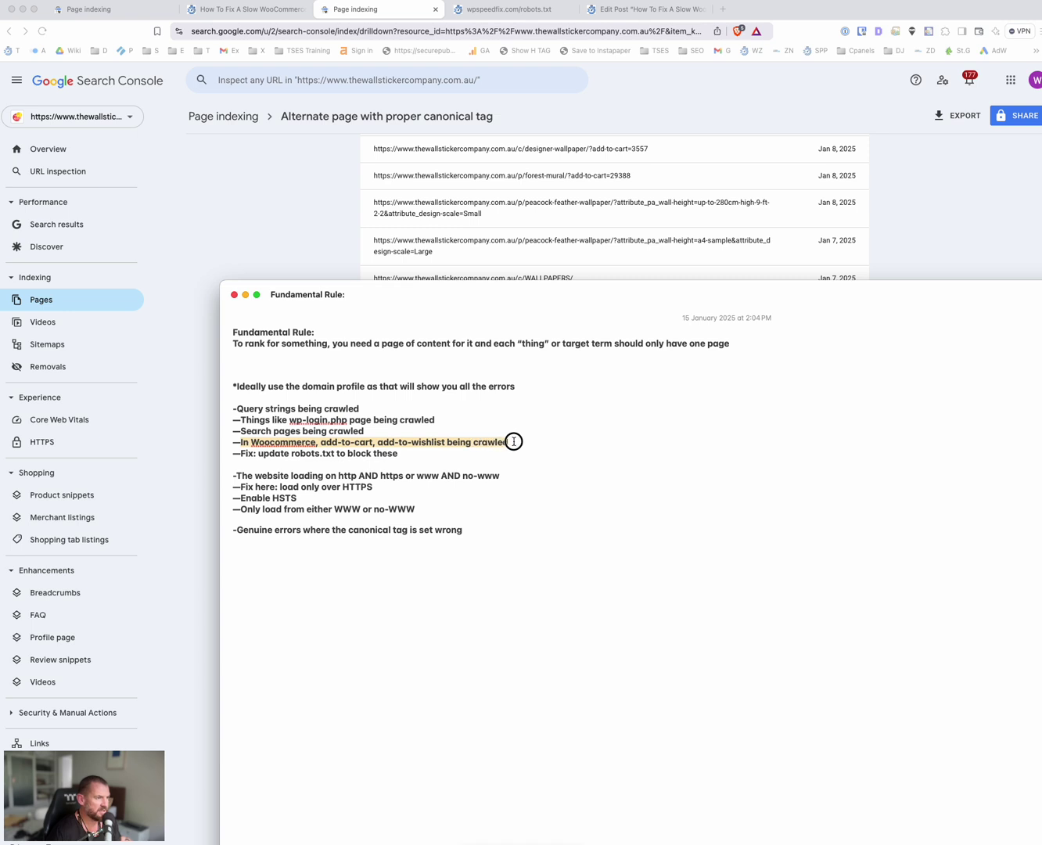
left_click(527, 444)
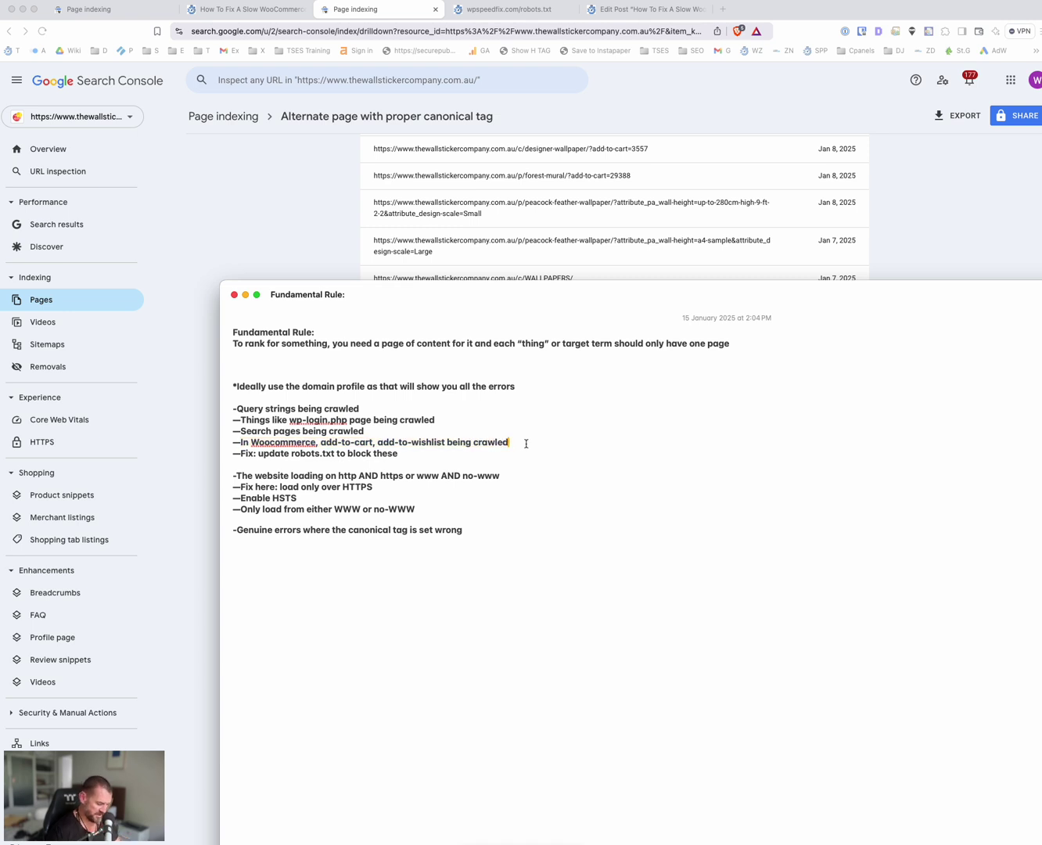
type(", product attrib")
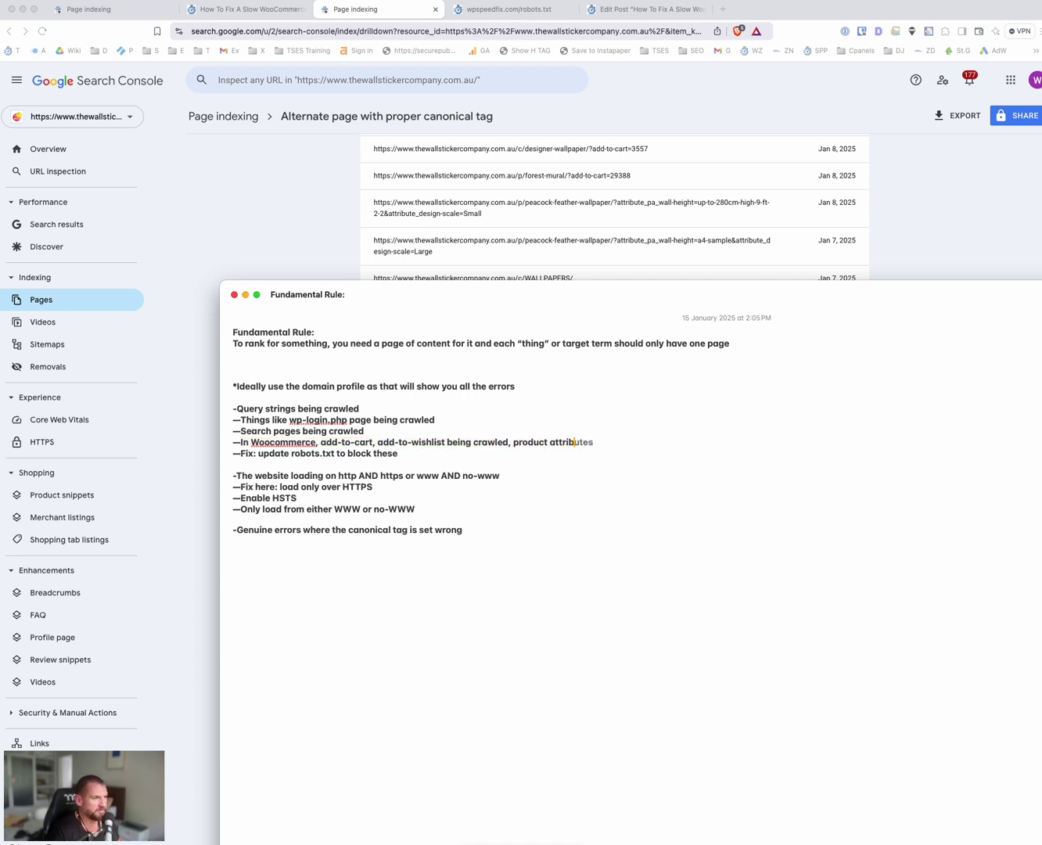
type("utes")
Step: Add a bullet "—Marketing strings" below the Woocommerce line, reusing a copy of that line for the formatting
key("Return")
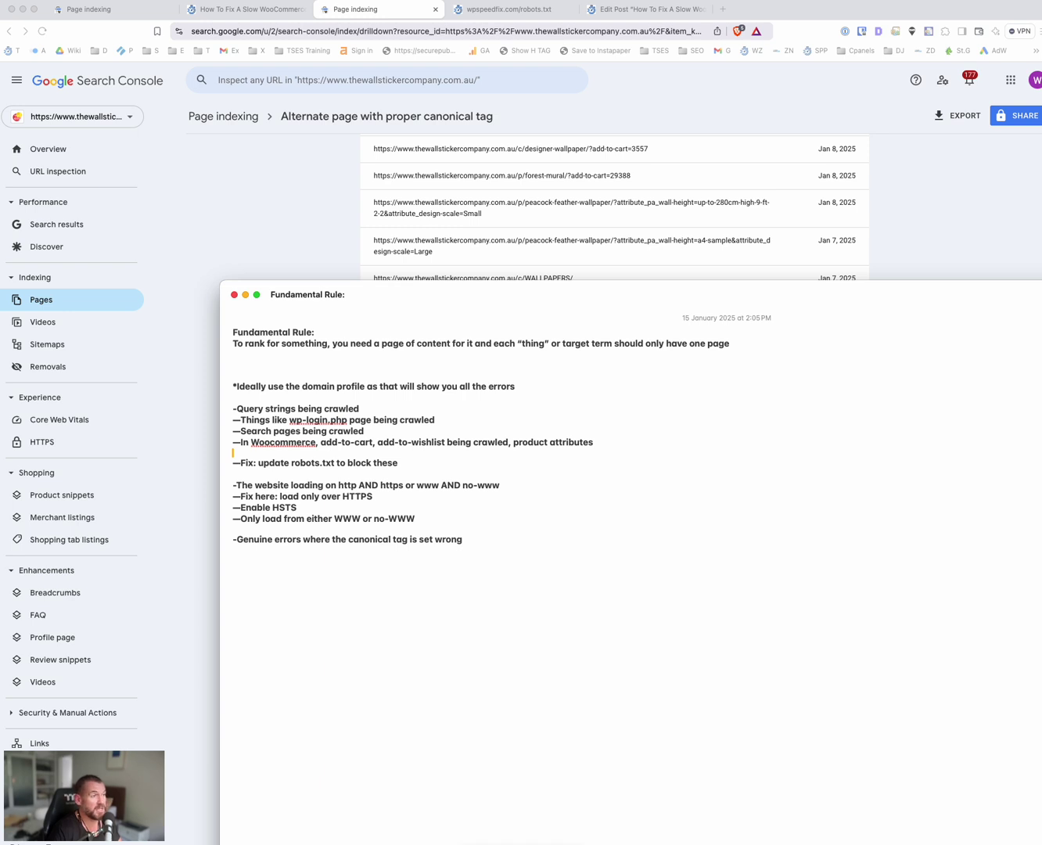
key("shift+Down")
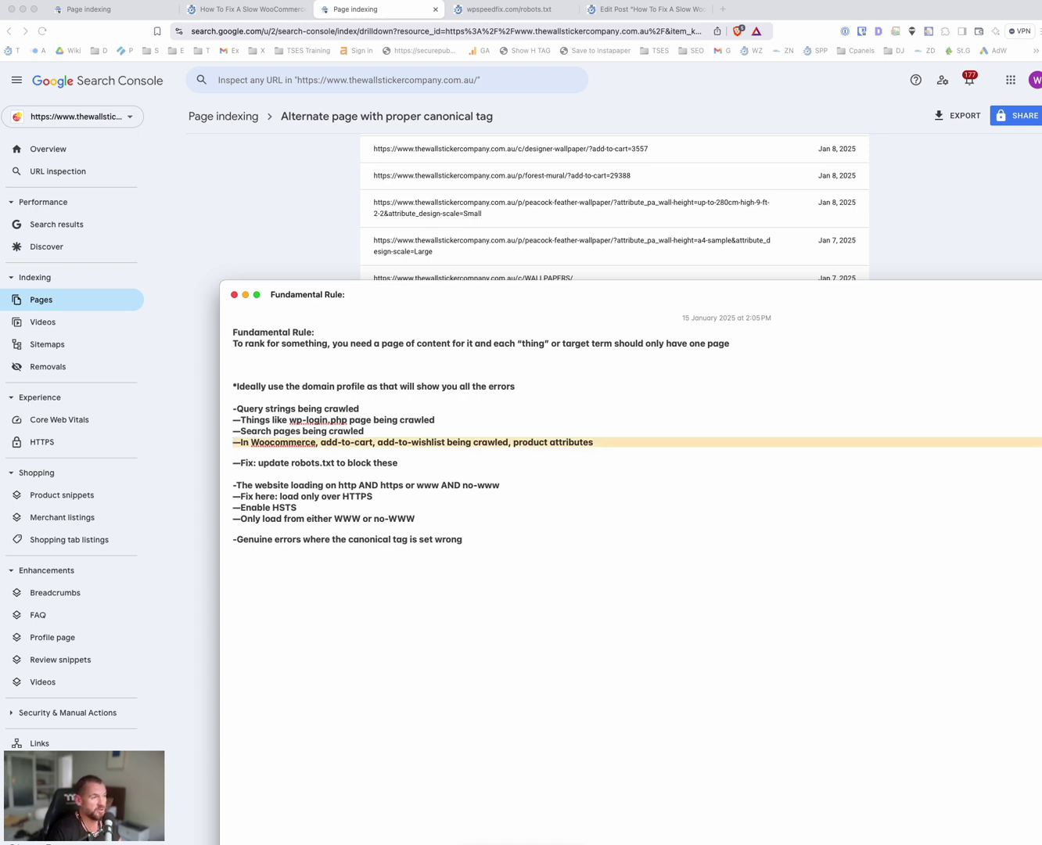
key("super+c")
key("Left")
key("super+v")
key("shift+Down")
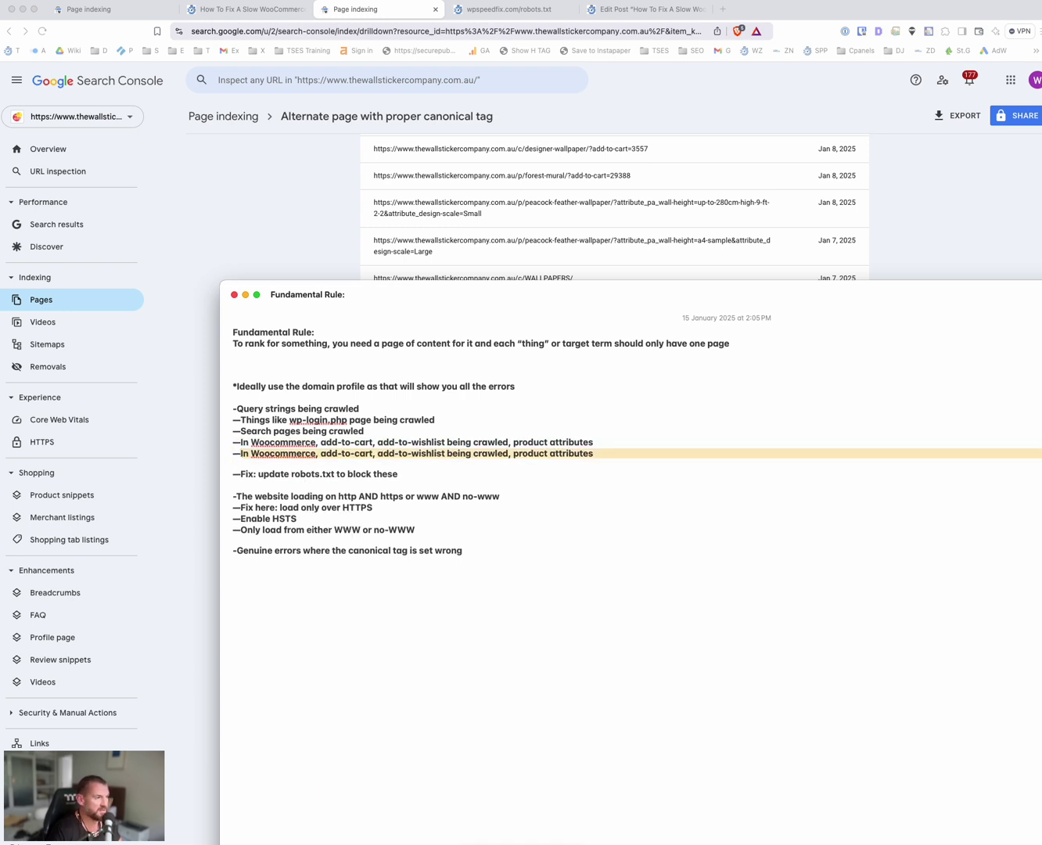
type("Marketing strings")
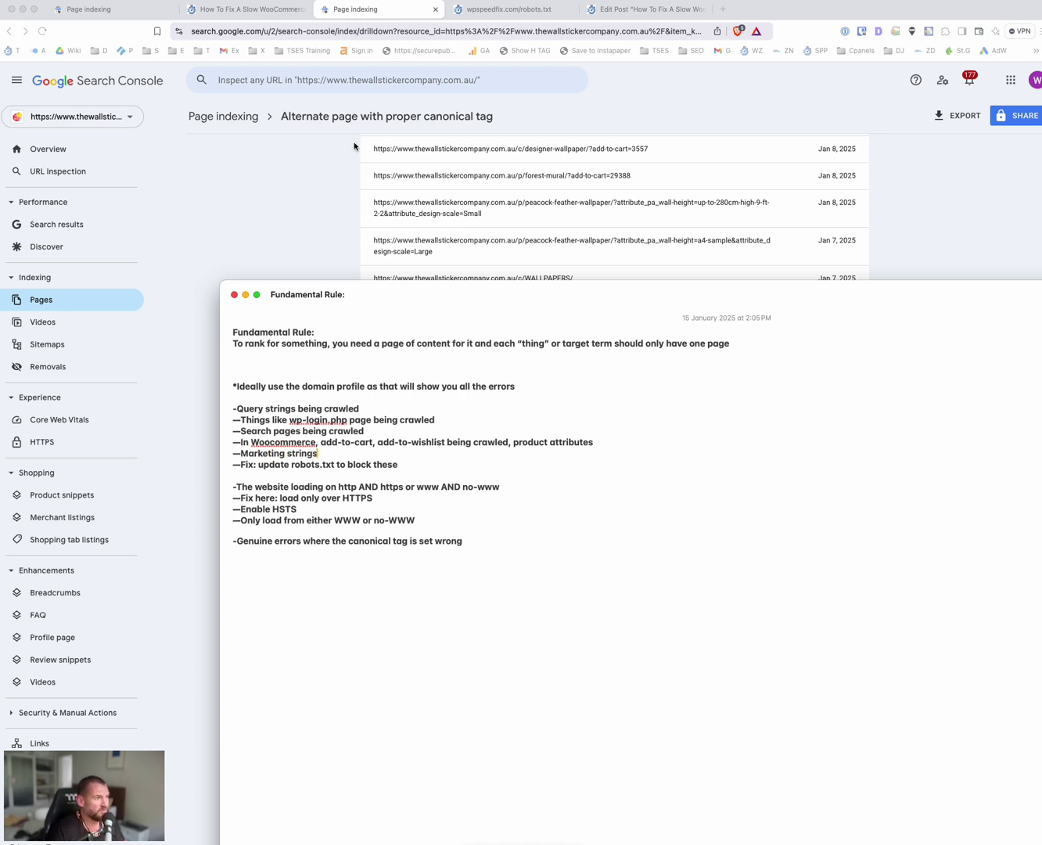
Step: Review the wpspeedfix.com example URLs and highlight the note's "Genuine errors where the canonical tag is set wrong" line
left_click(106, 7)
scroll(478, 408, "down", 3)
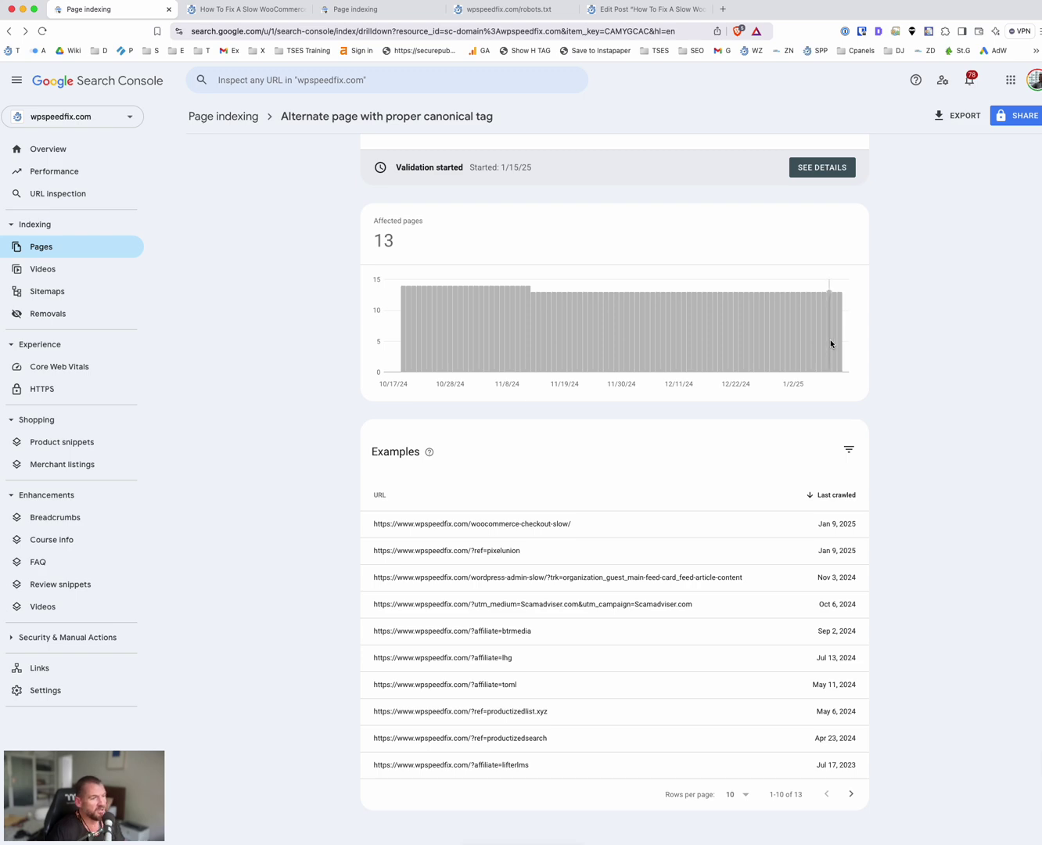
key("super+Tab")
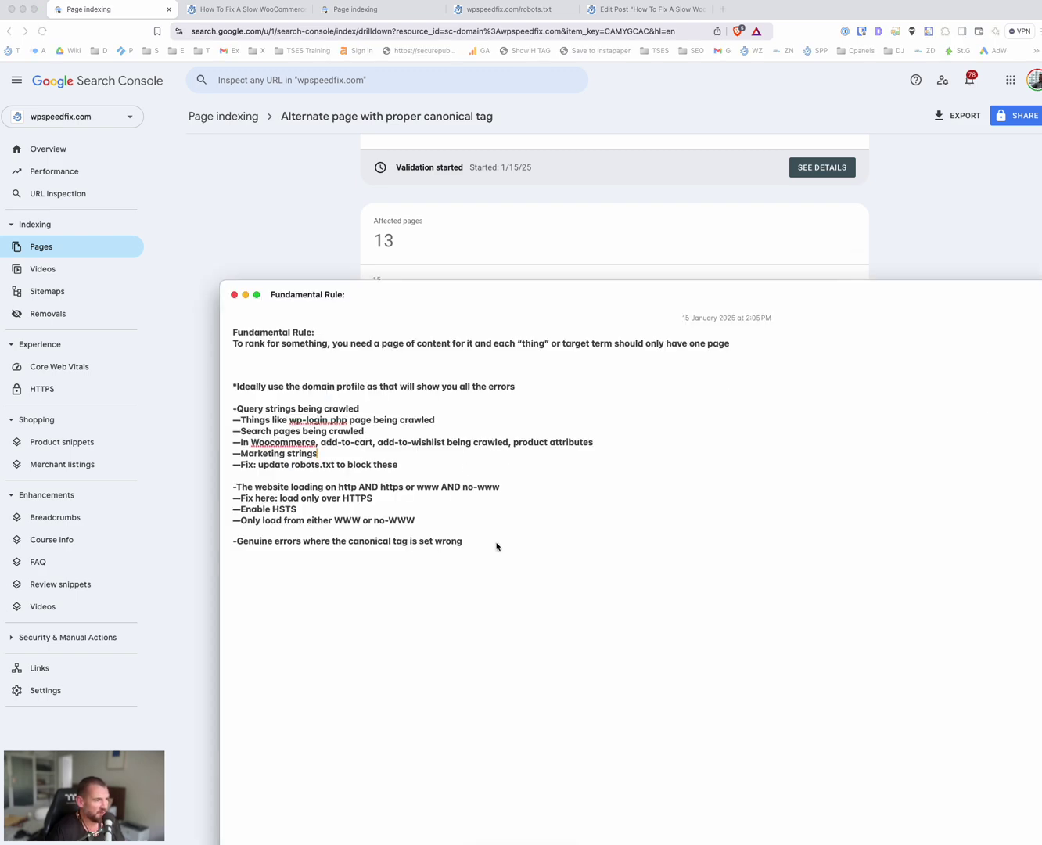
left_click_drag(496, 546, 225, 538)
key("super+Tab")
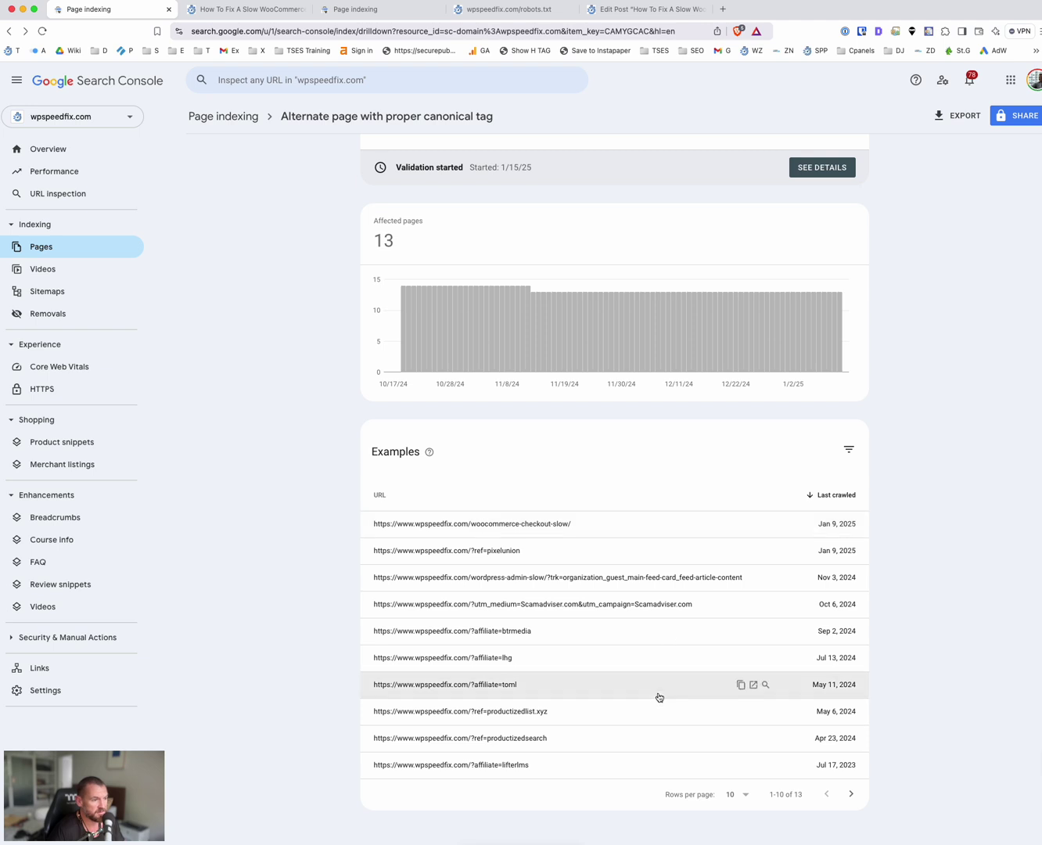
key("super+Tab")
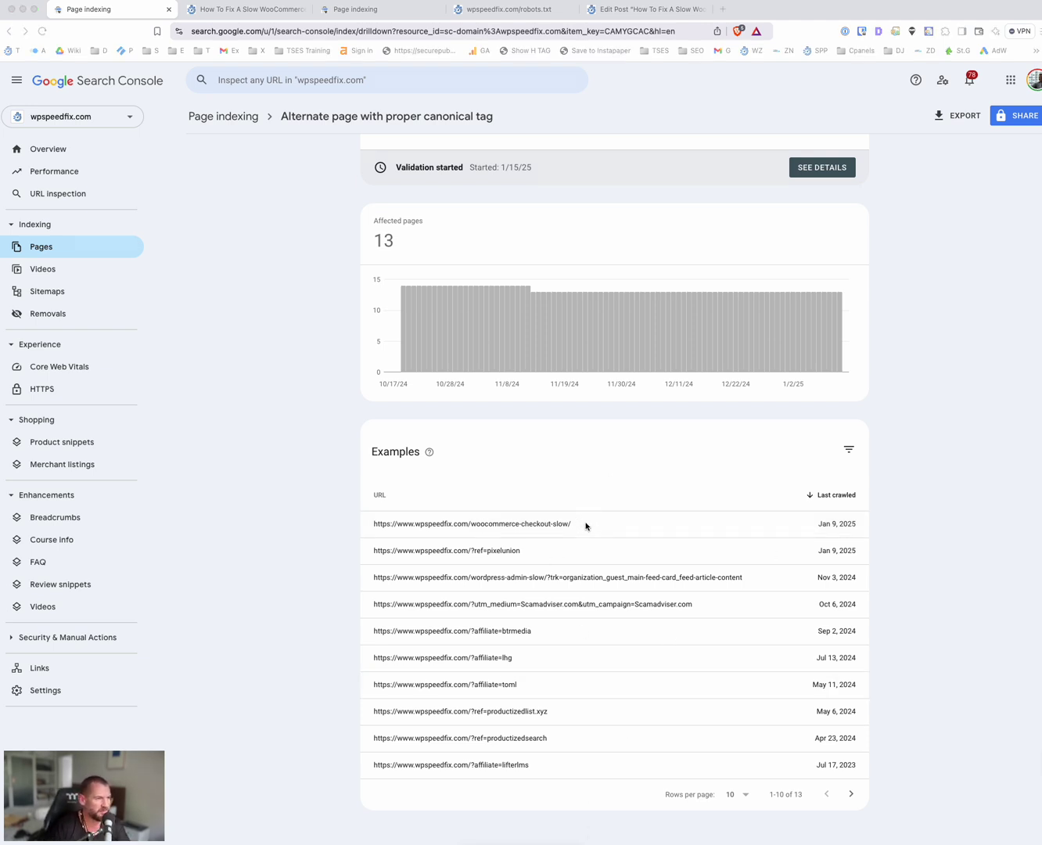
key("super+Tab")
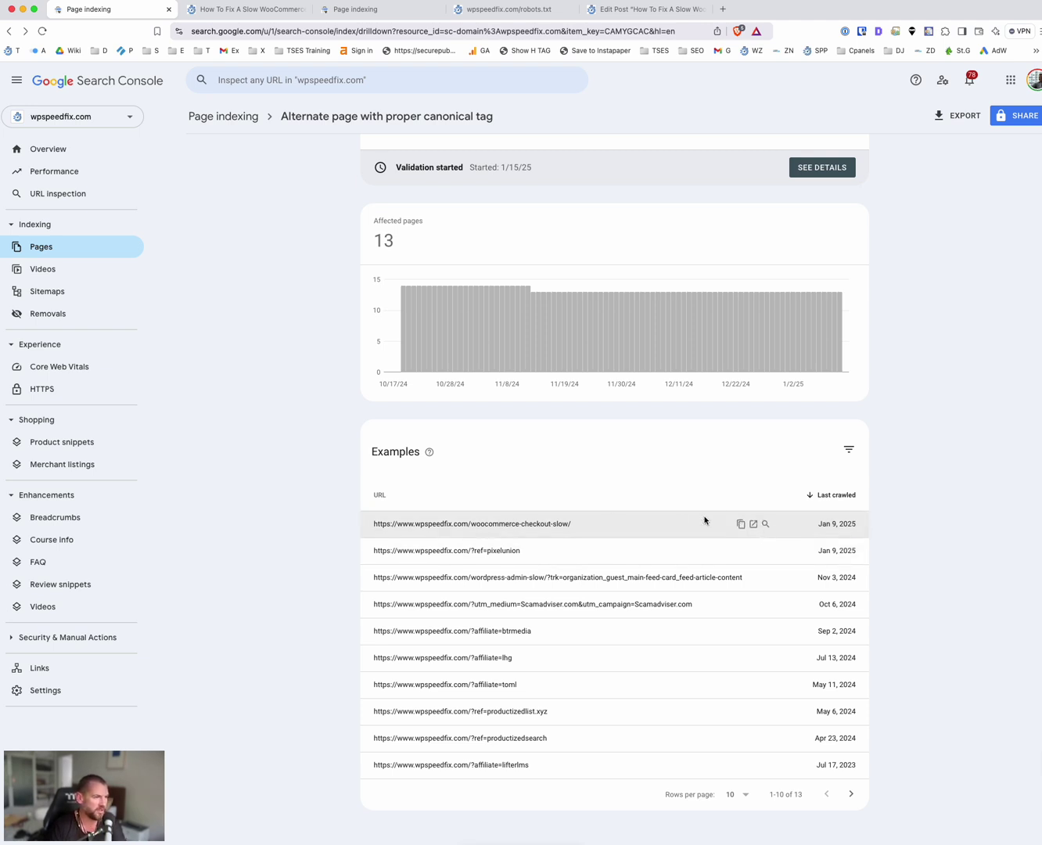
Step: Open the URL inspection result for the woocommerce-checkout-slow example and return to the canonical tag report
left_click(765, 524)
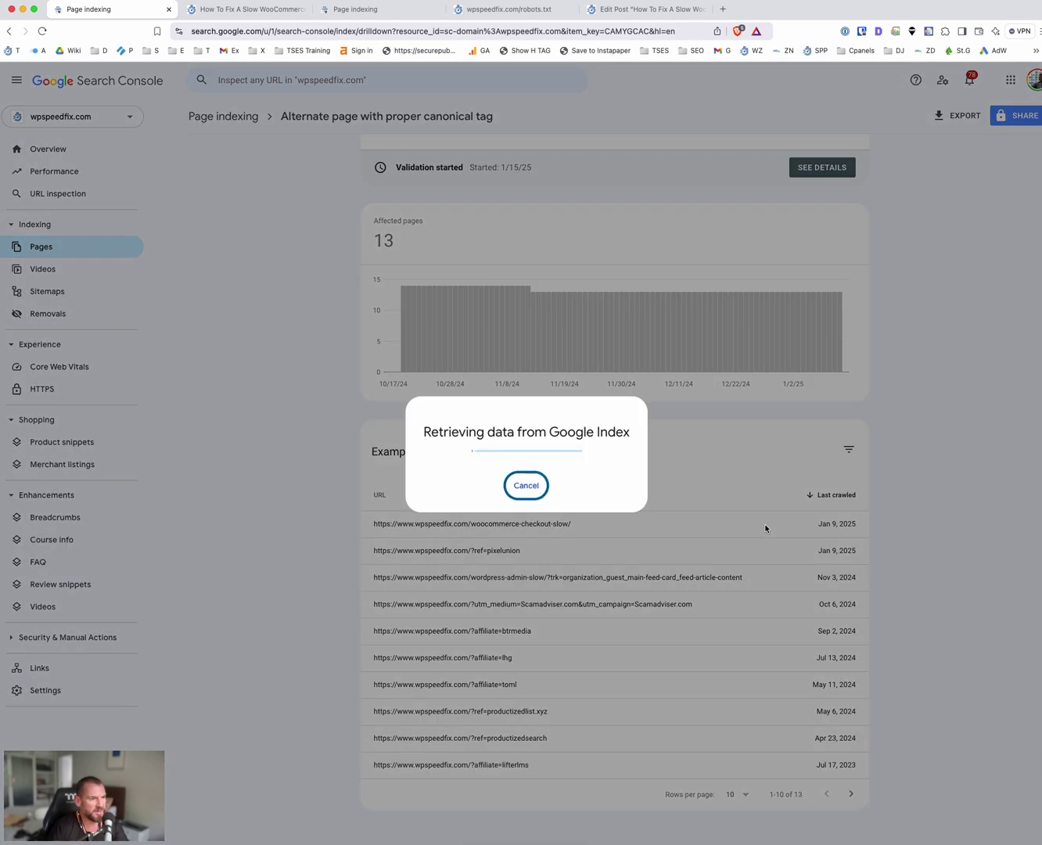
left_click(536, 486)
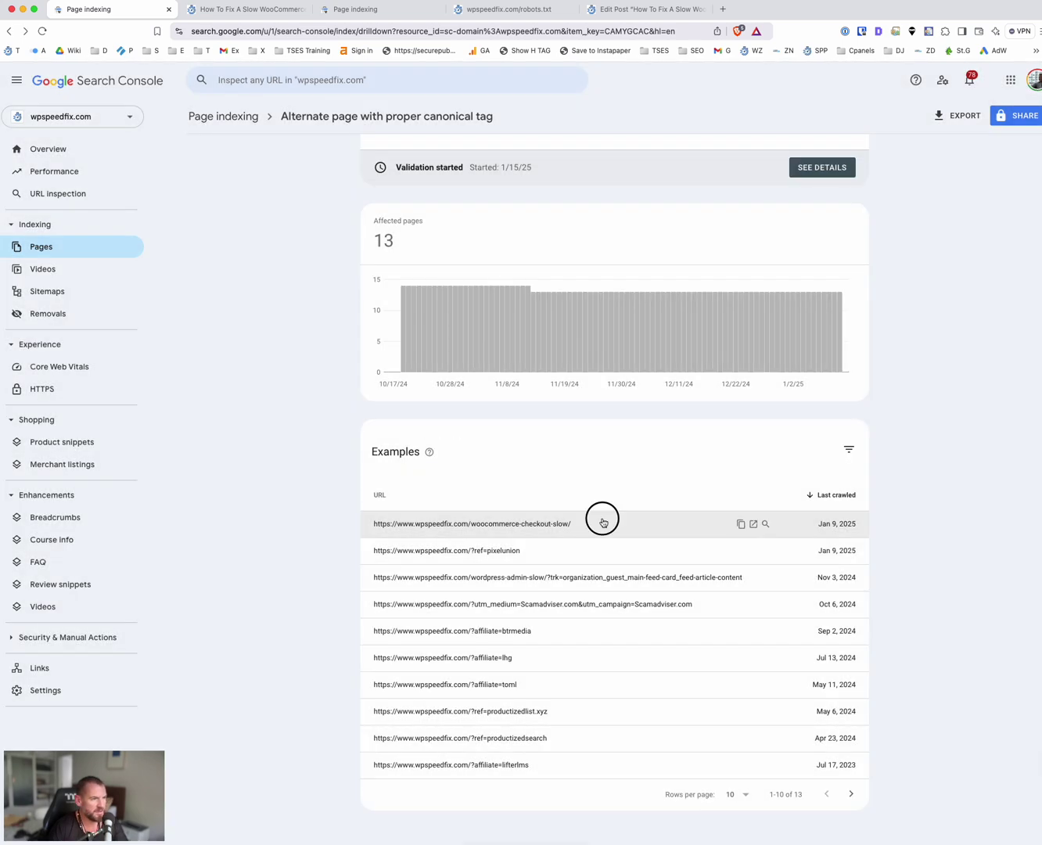
left_click(601, 521)
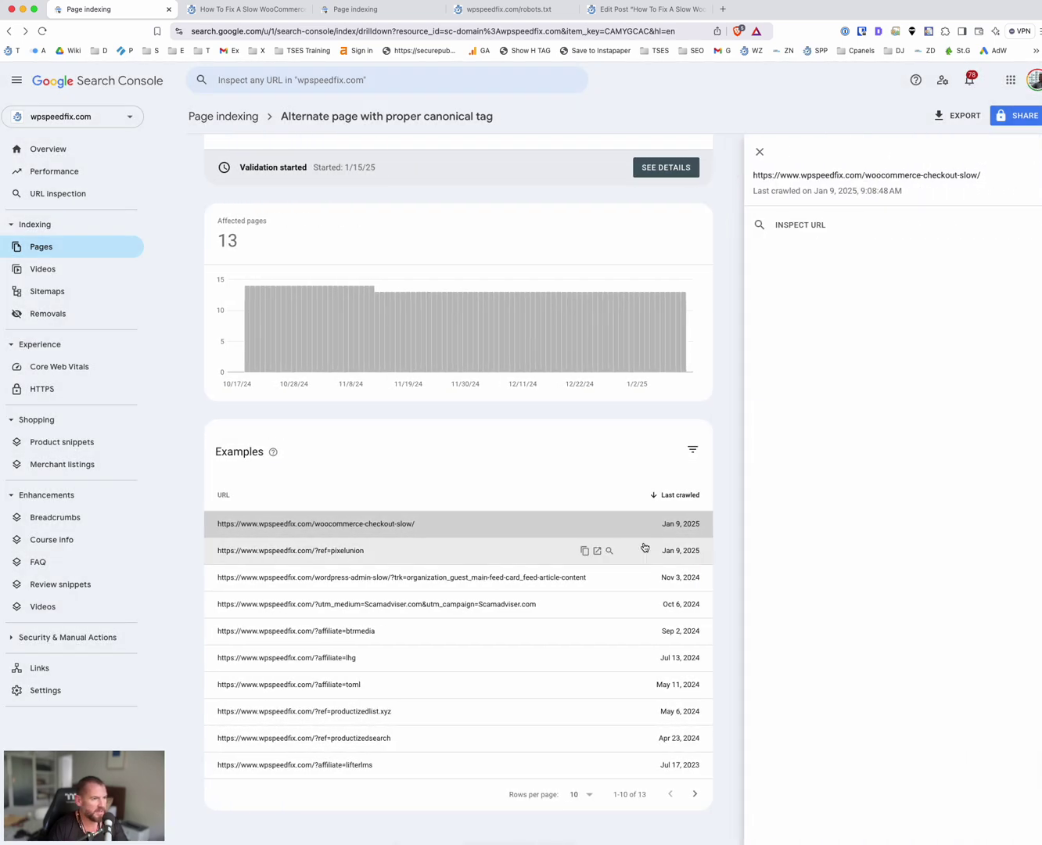
left_click(798, 229)
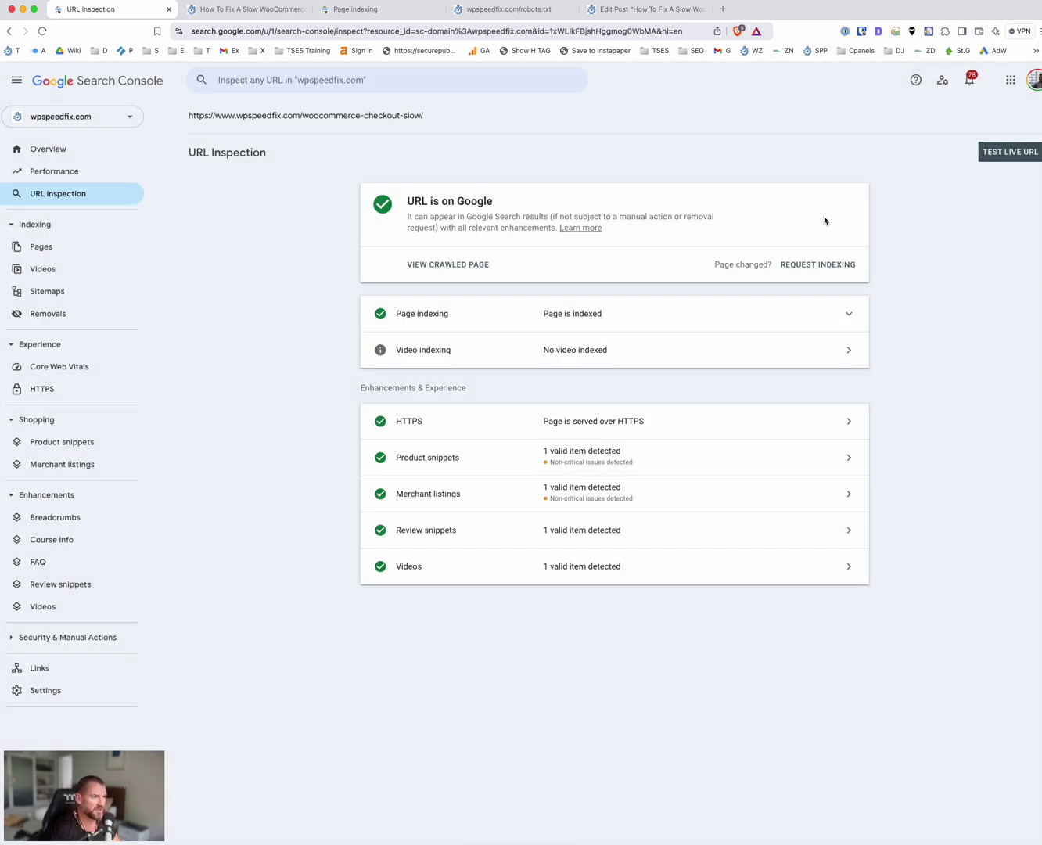
left_click(10, 32)
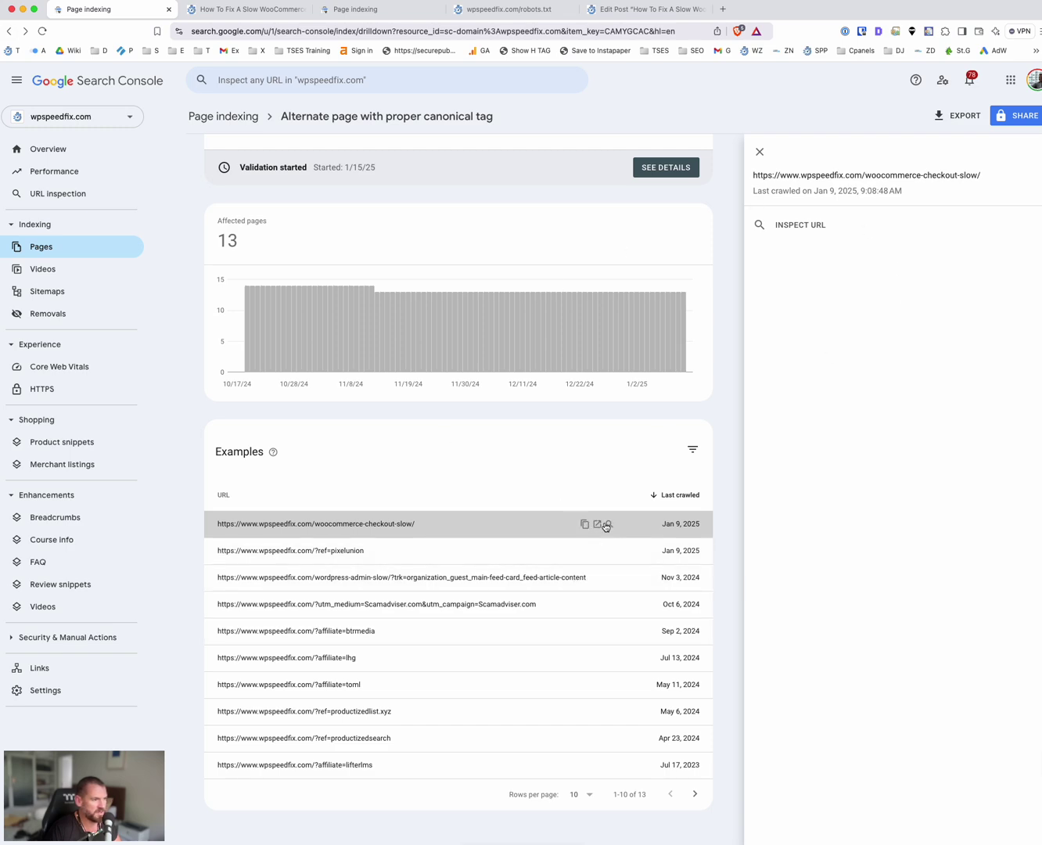
Step: Inspect the woocommerce-checkout-slow URL again, check its user-declared canonical in the page indexing details, and return to the report
left_click(772, 221)
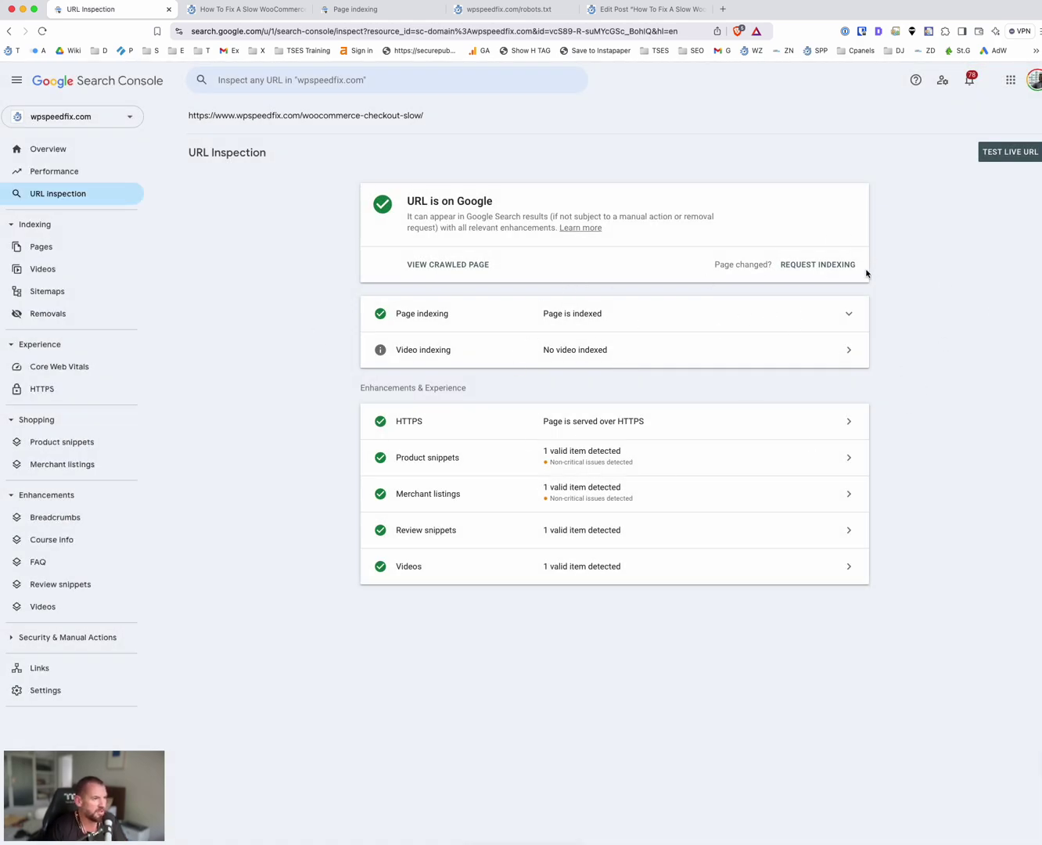
left_click(846, 312)
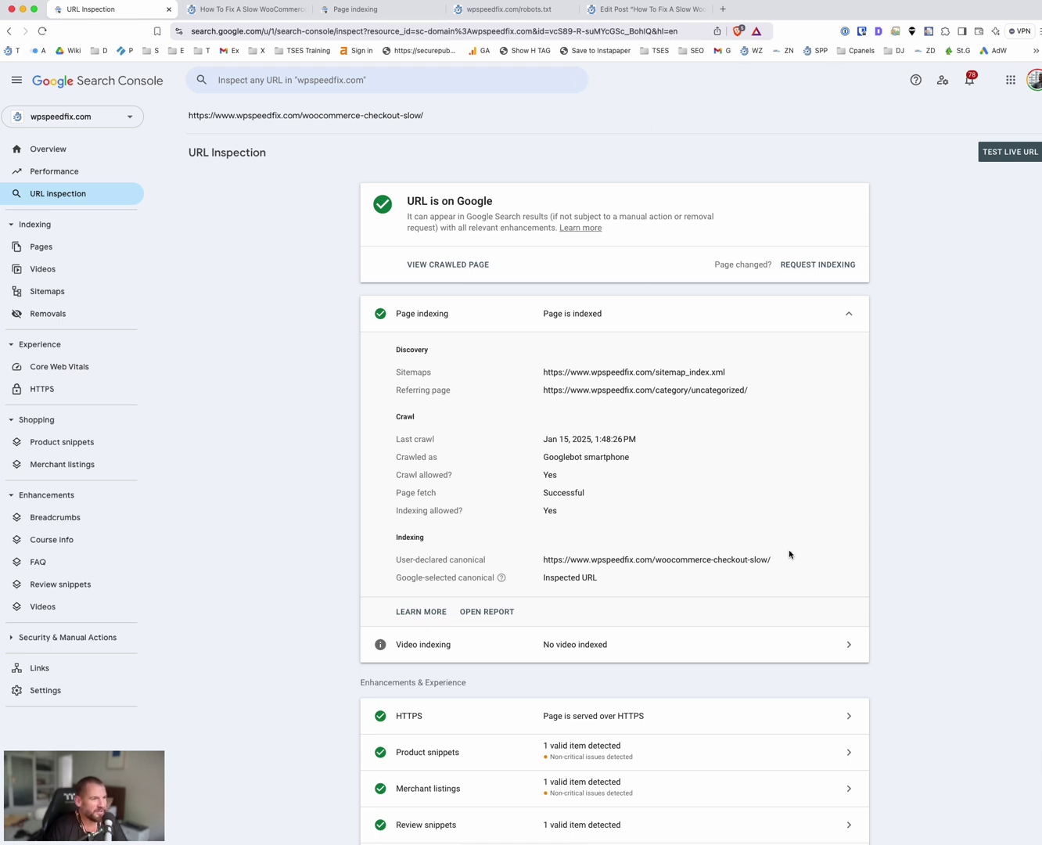
left_click_drag(659, 561, 662, 561)
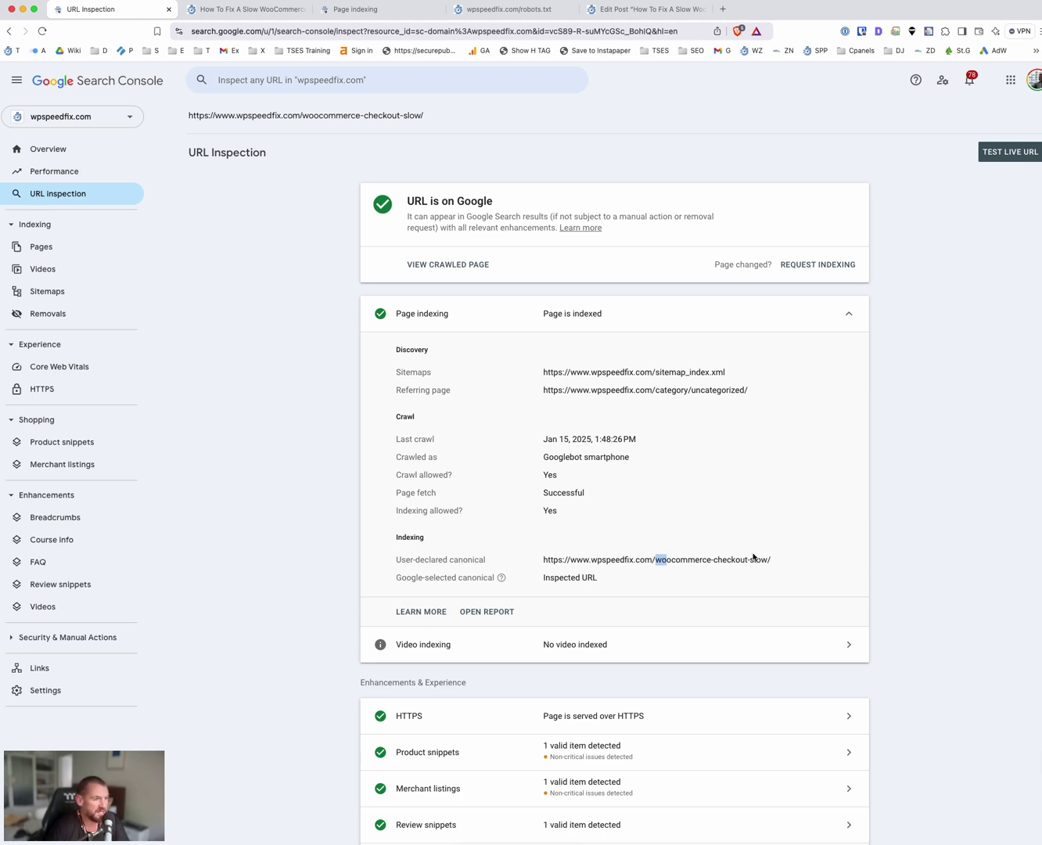
left_click(778, 565)
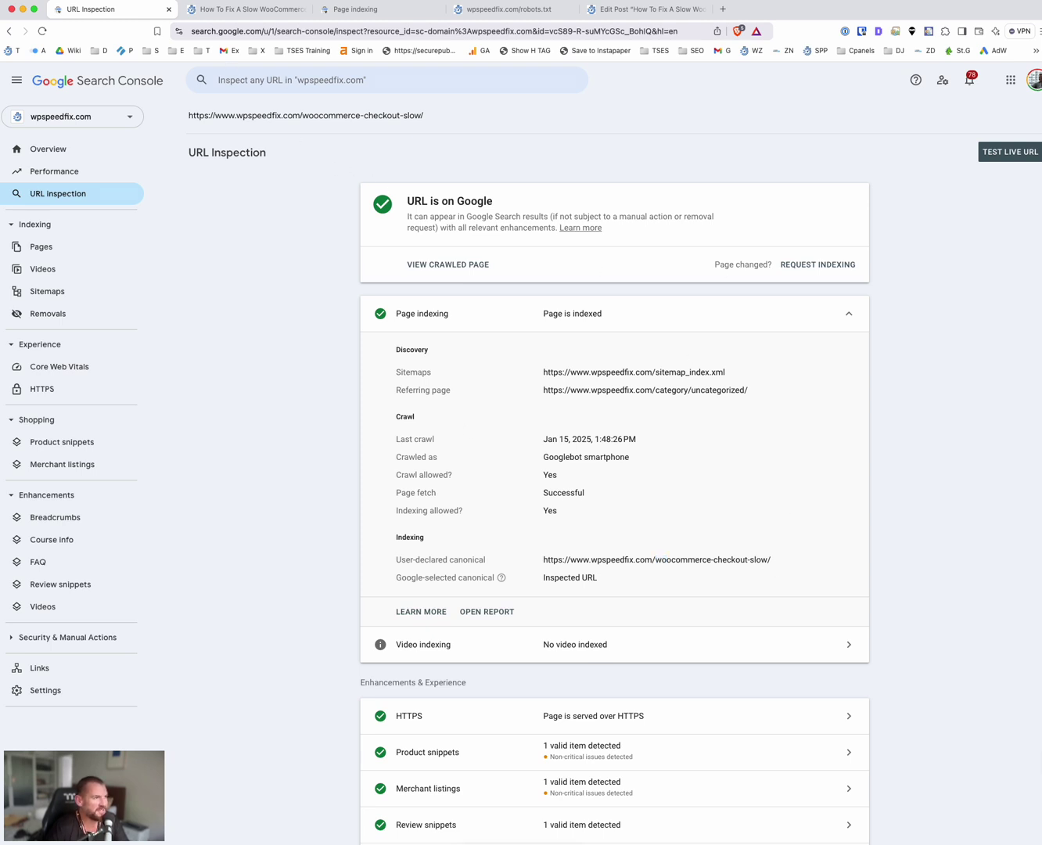
left_click(11, 31)
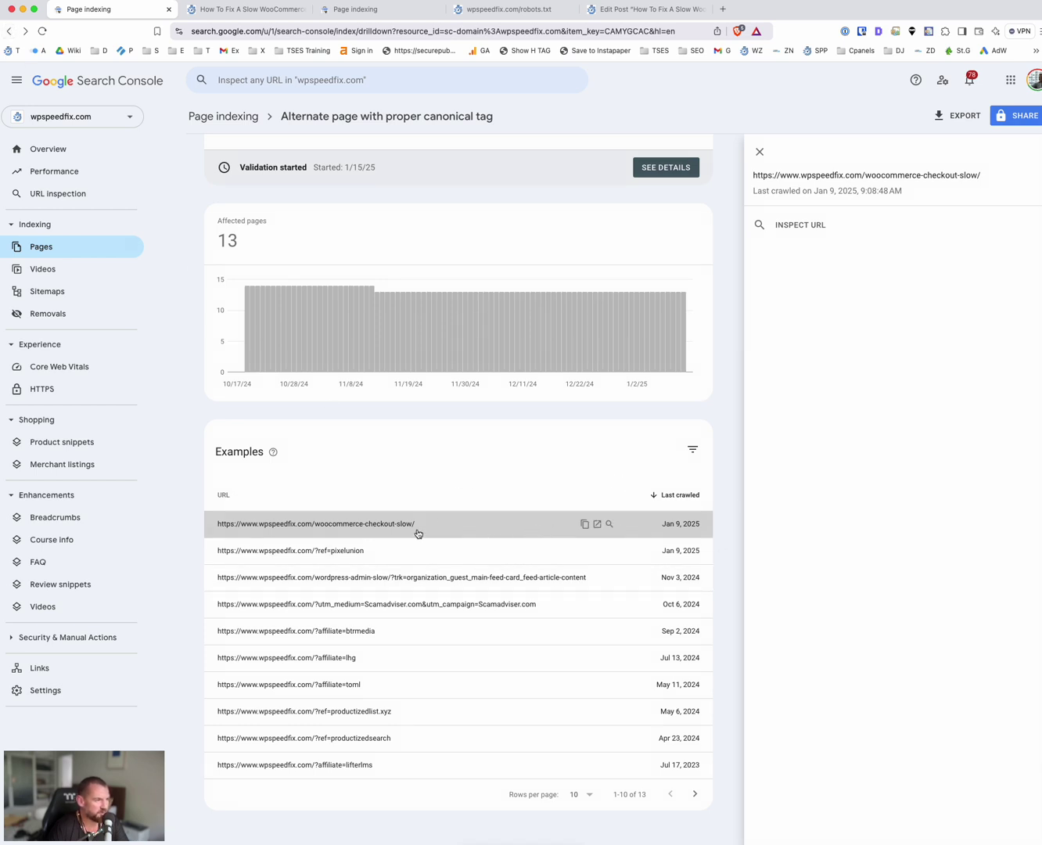
key("super+Tab")
left_click(383, 525)
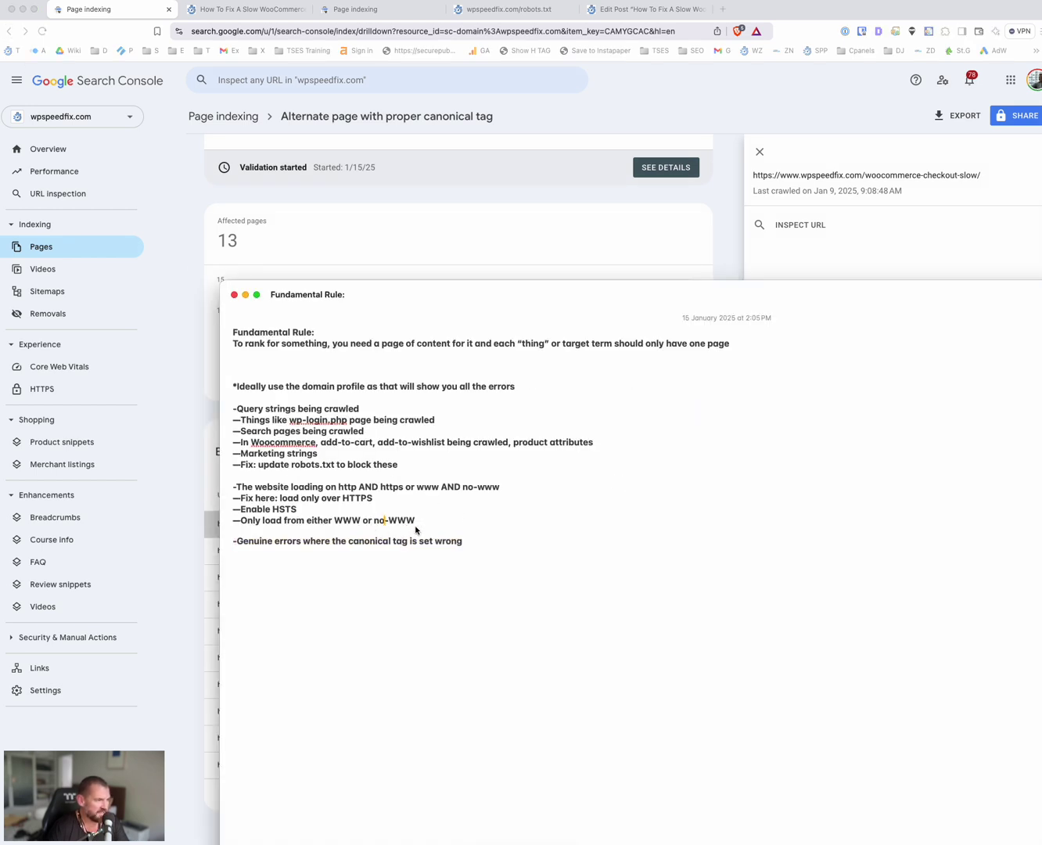
left_click_drag(418, 530, 230, 491)
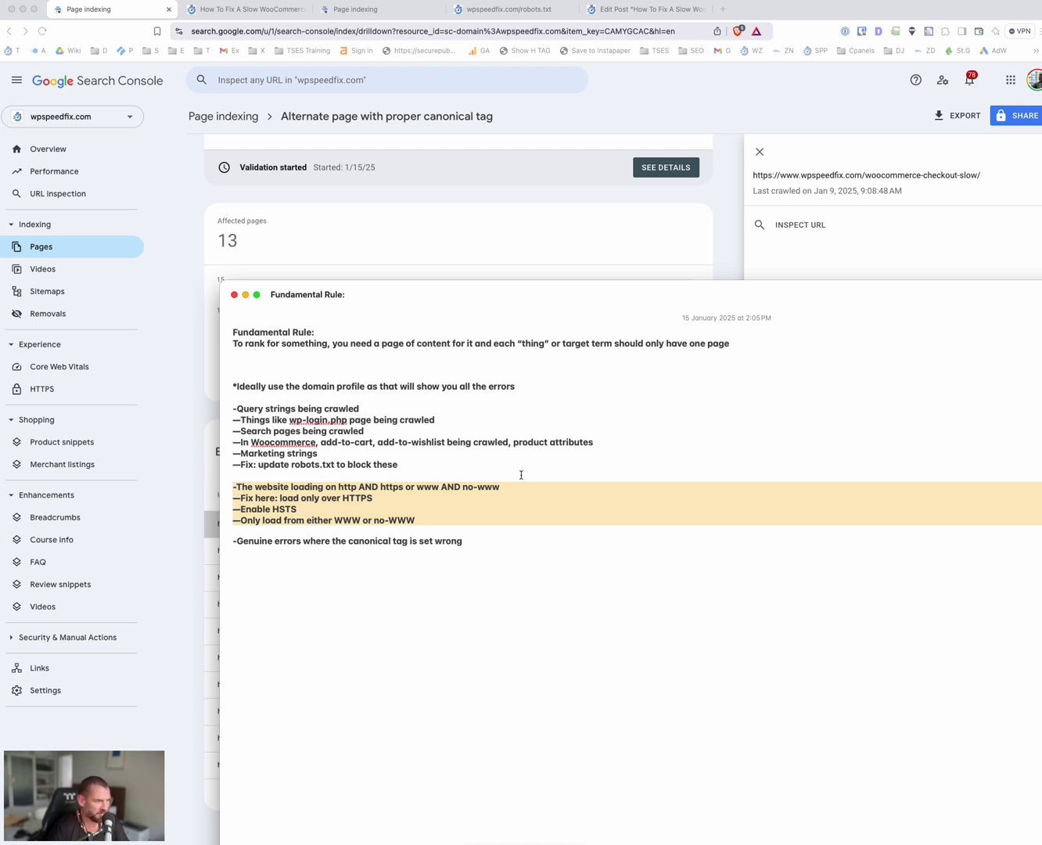
left_click(444, 489)
mouse_move(388, 497)
left_mouse_down()
mouse_move(314, 500)
mouse_move(403, 487)
left_mouse_up()
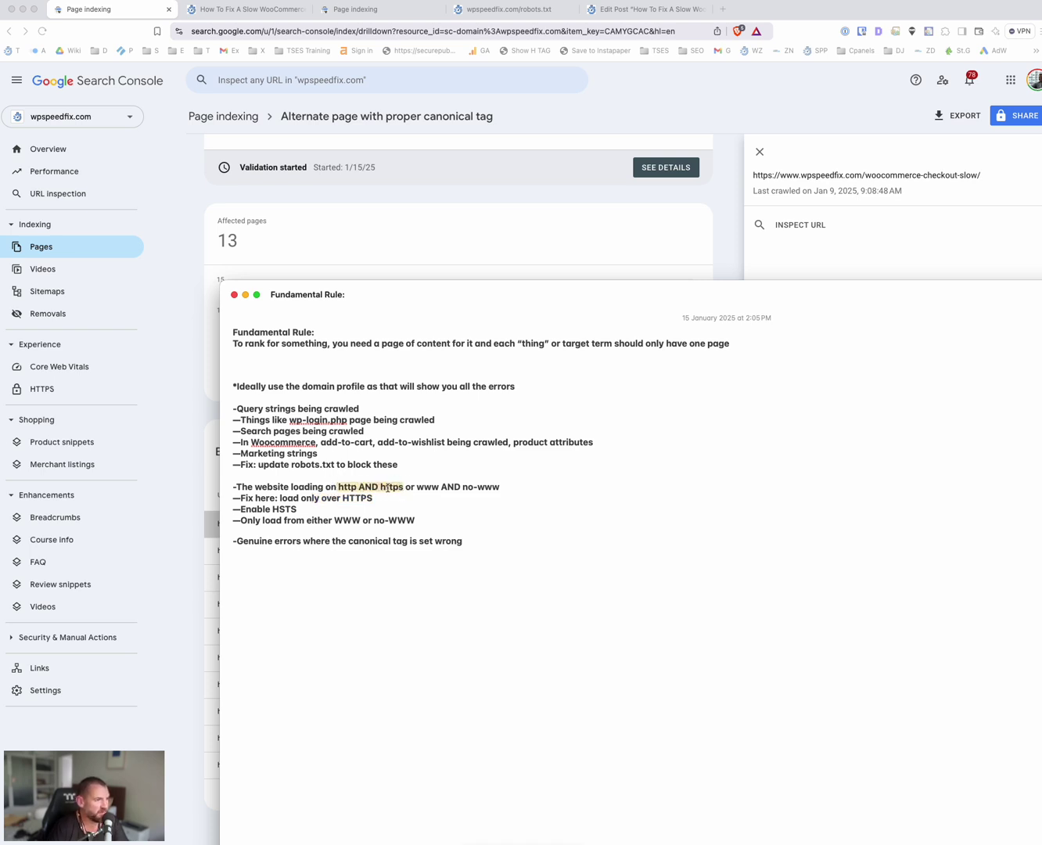
left_click(400, 488)
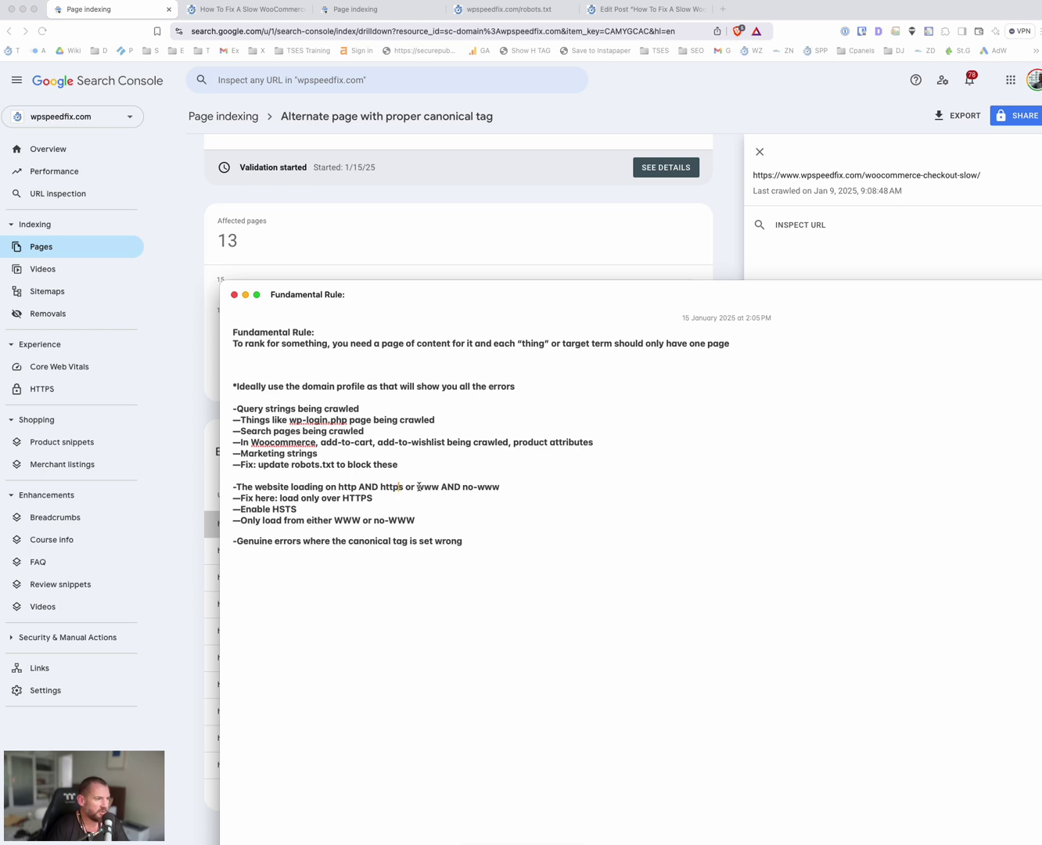
left_click_drag(417, 487, 521, 486)
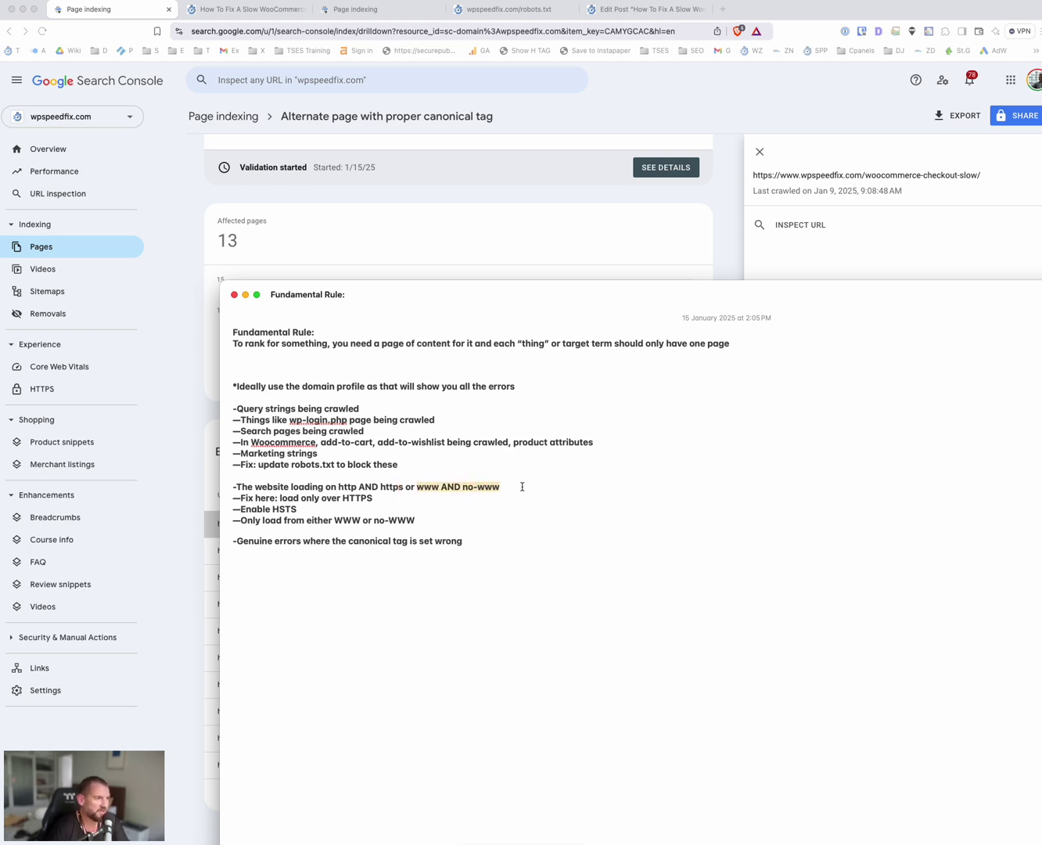
left_click_drag(394, 497, 191, 504)
left_click(325, 496)
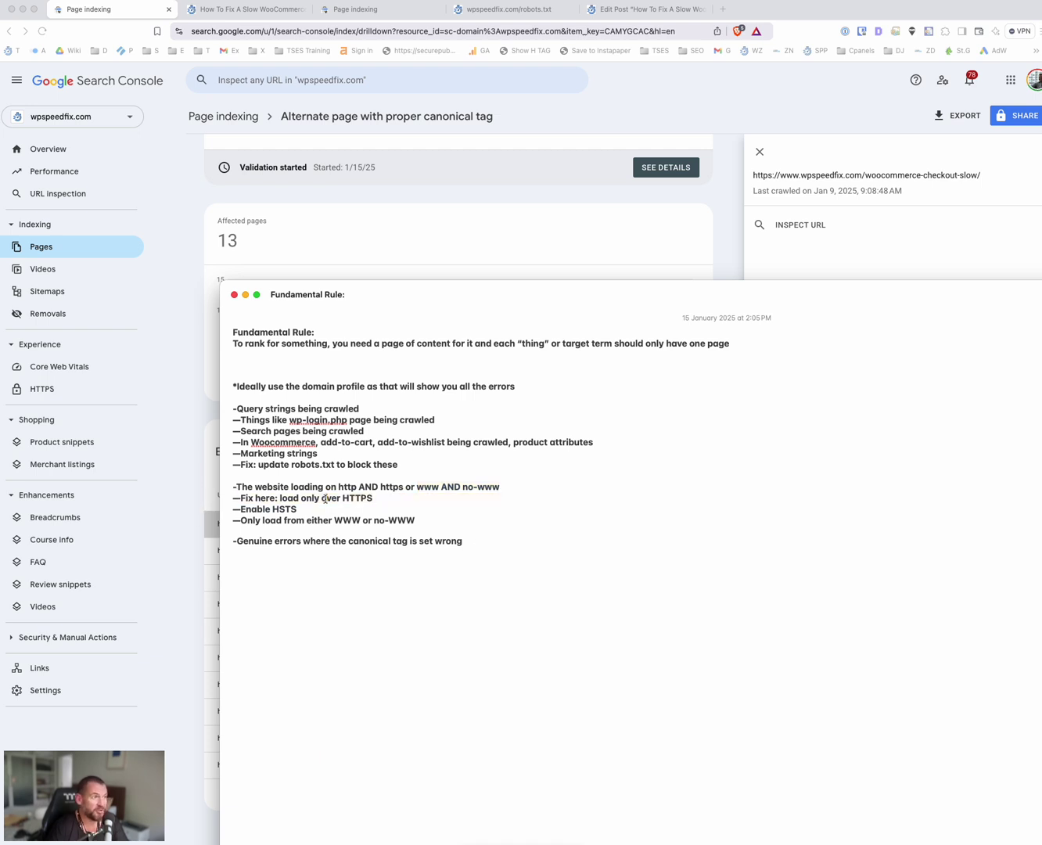
left_click(372, 497)
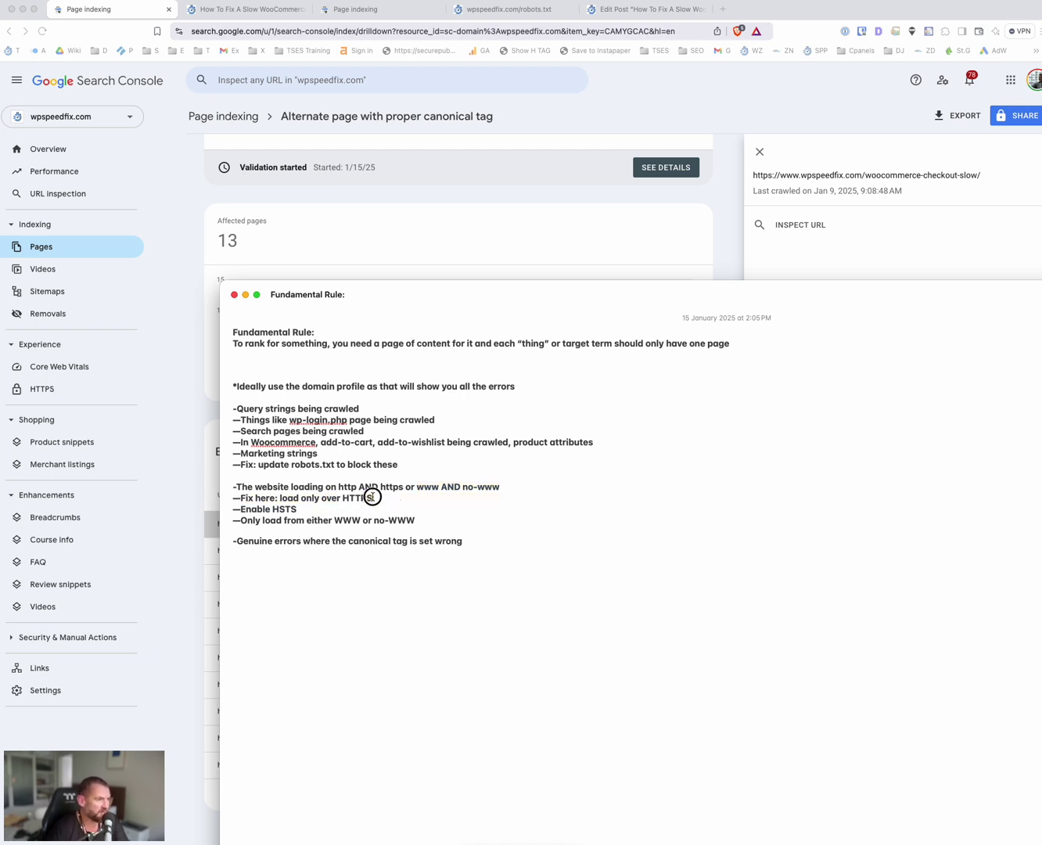
left_click_drag(314, 510, 199, 511)
left_click(314, 509)
left_click_drag(443, 516, 209, 521)
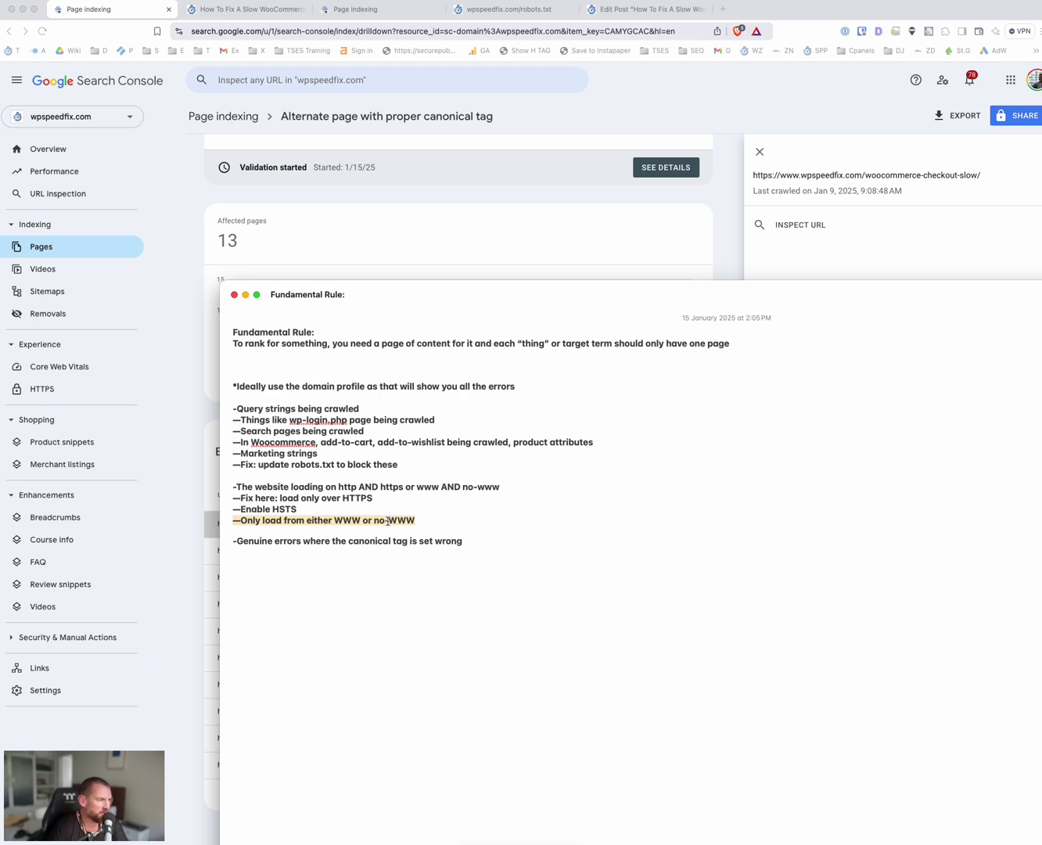
left_click(424, 520)
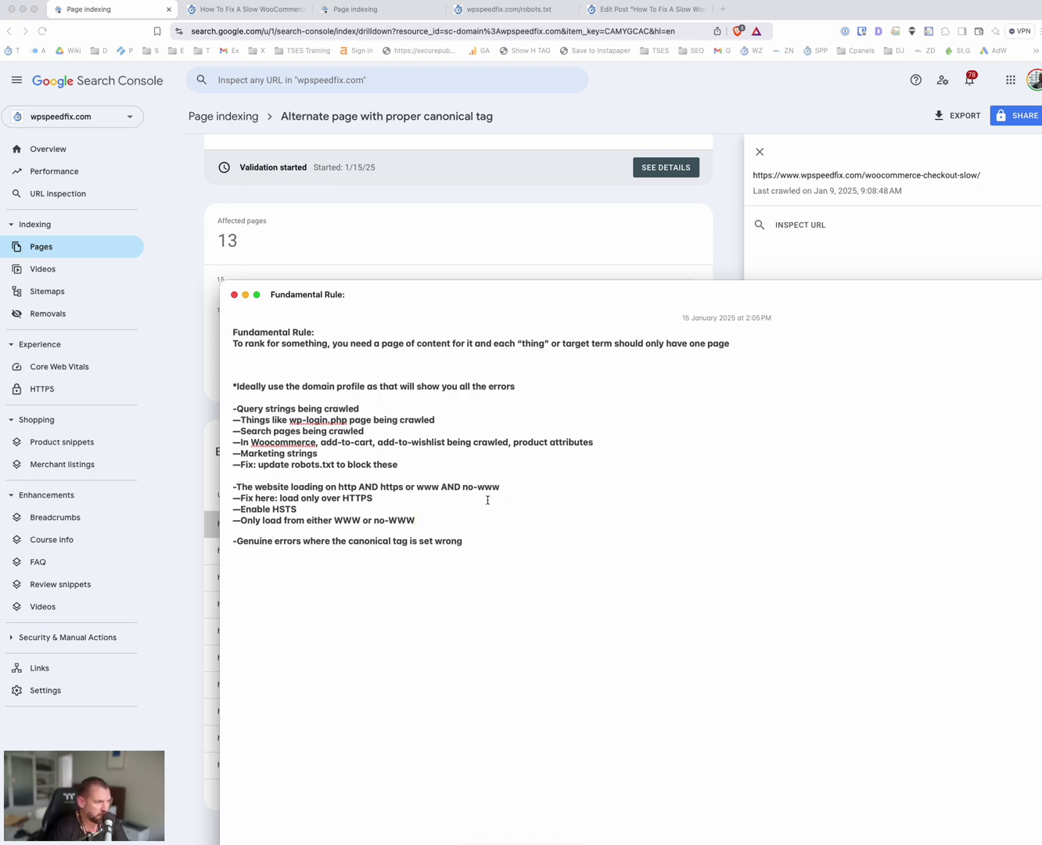
left_click_drag(431, 522, 232, 487)
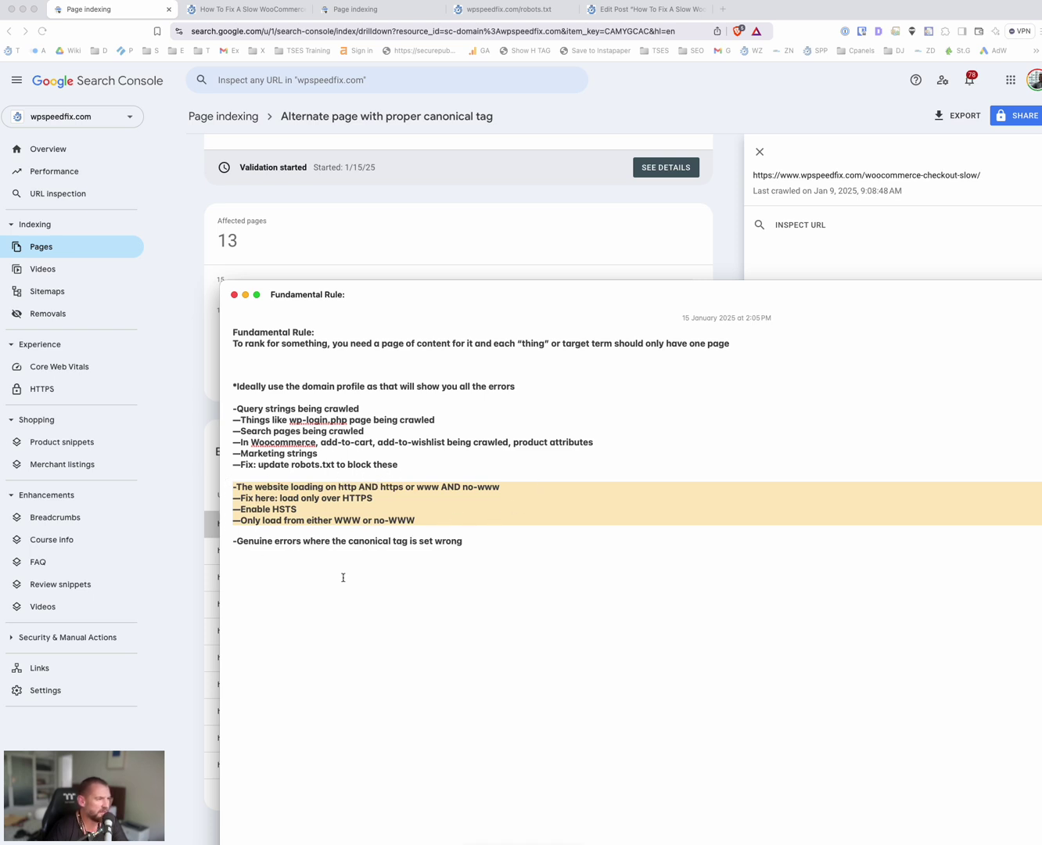
Step: Copy the wpspeedfix.com robots.txt URL and paste it into the note below the "Fix: update robots.txt to block these" line
left_click(412, 467)
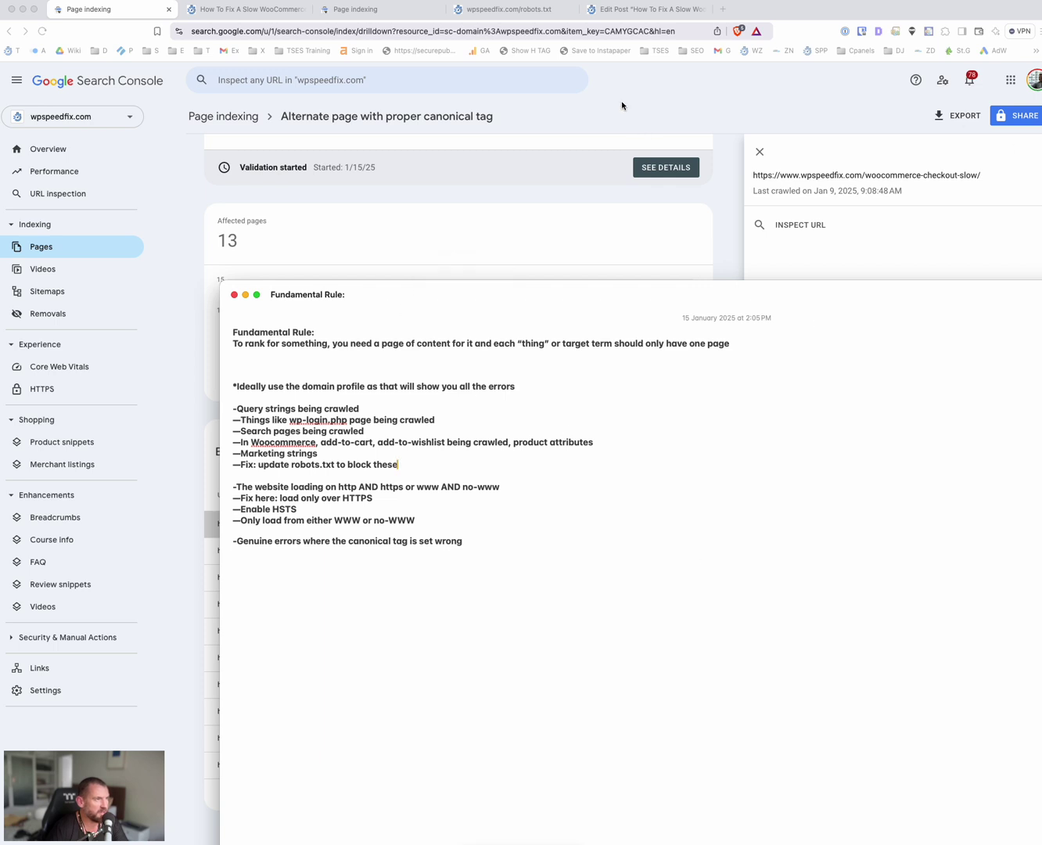
left_click(540, 8)
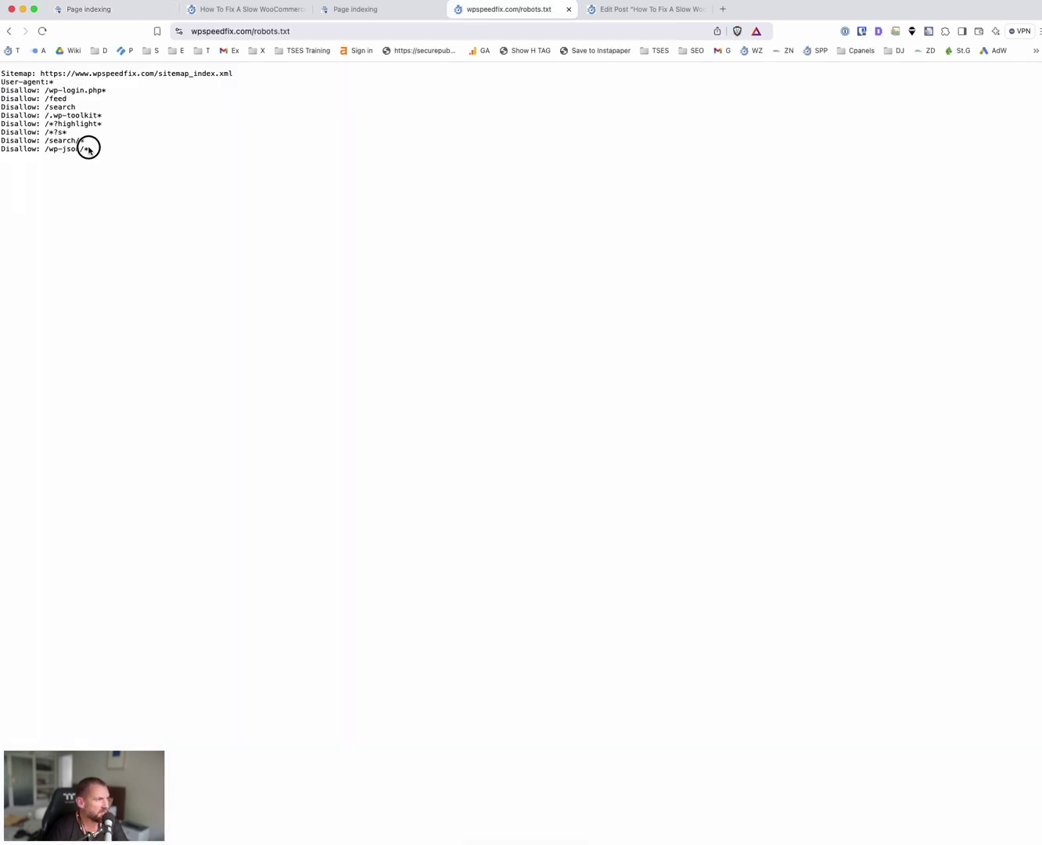
left_click_drag(89, 148, 58, 105)
left_click(61, 93)
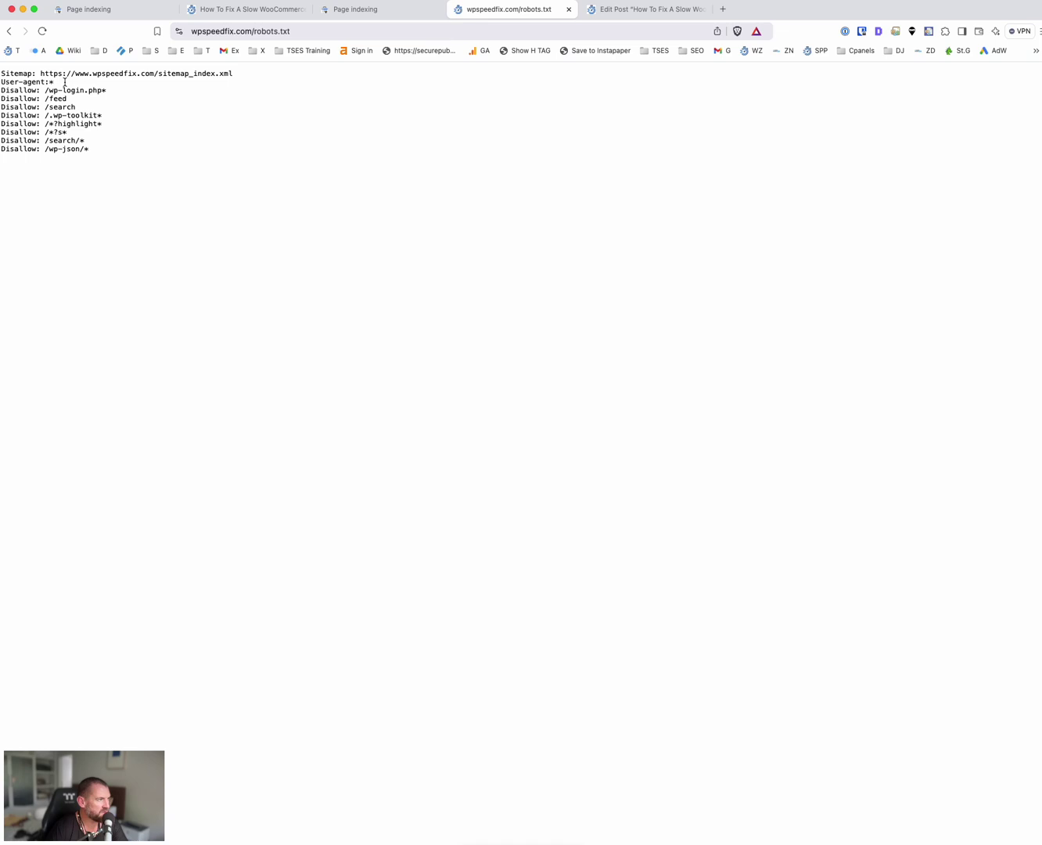
left_click(298, 28)
key("super+c")
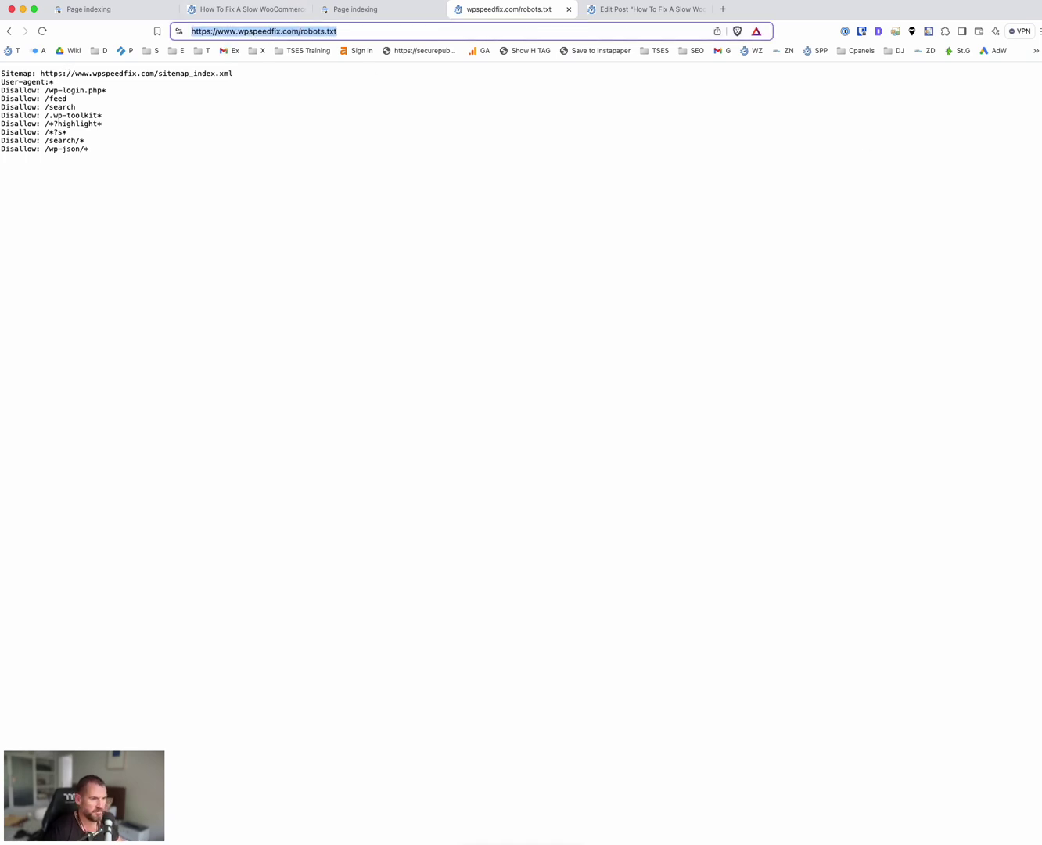
key("super+Tab")
key("Return")
key("Return")
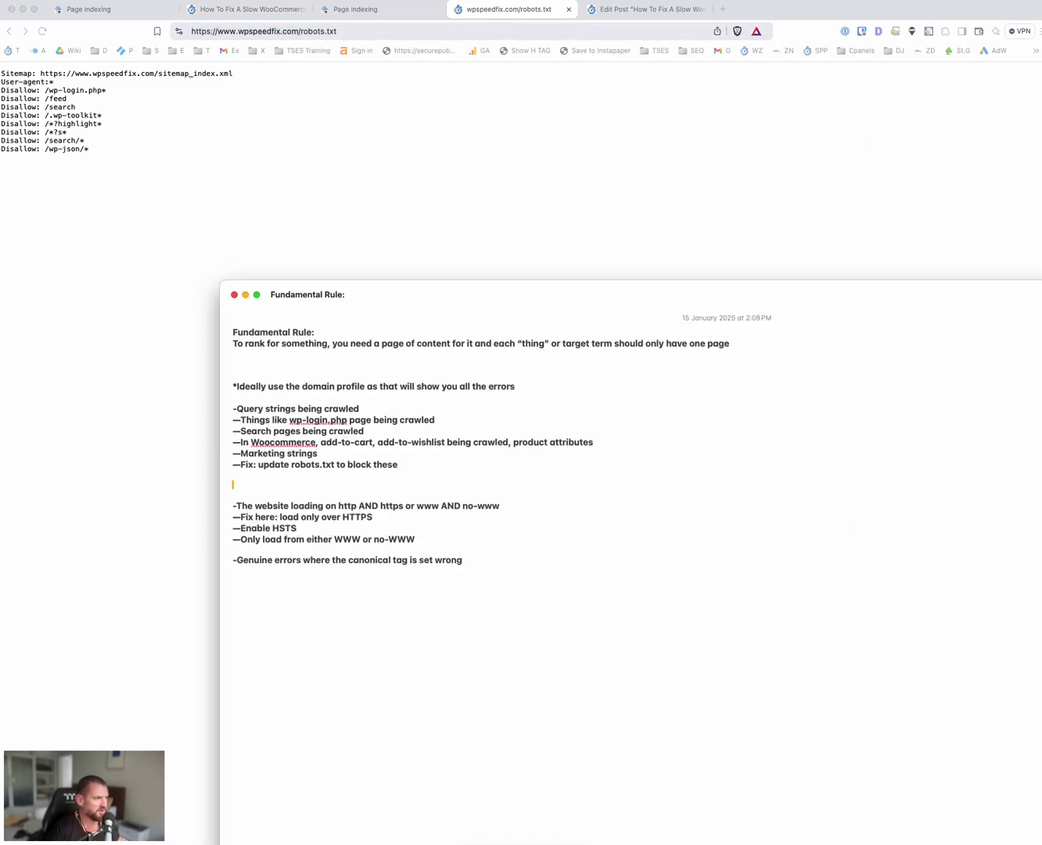
key("super+v")
Step: Go through the Disallow rules in the wpspeedfix.com robots.txt, highlighting /wp-login.php*, /feed, /search, /.wp-toolkit*, /search/* and /wp-json/*
key("super+Tab")
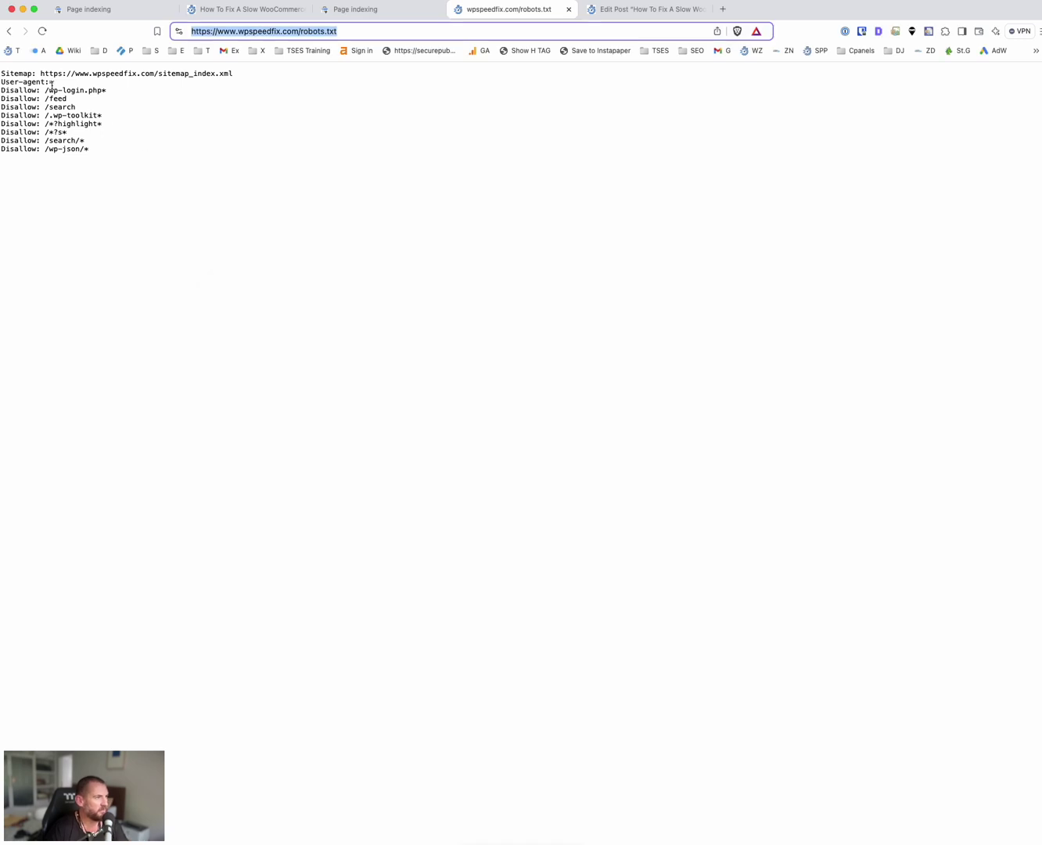
left_click_drag(44, 90, 108, 92)
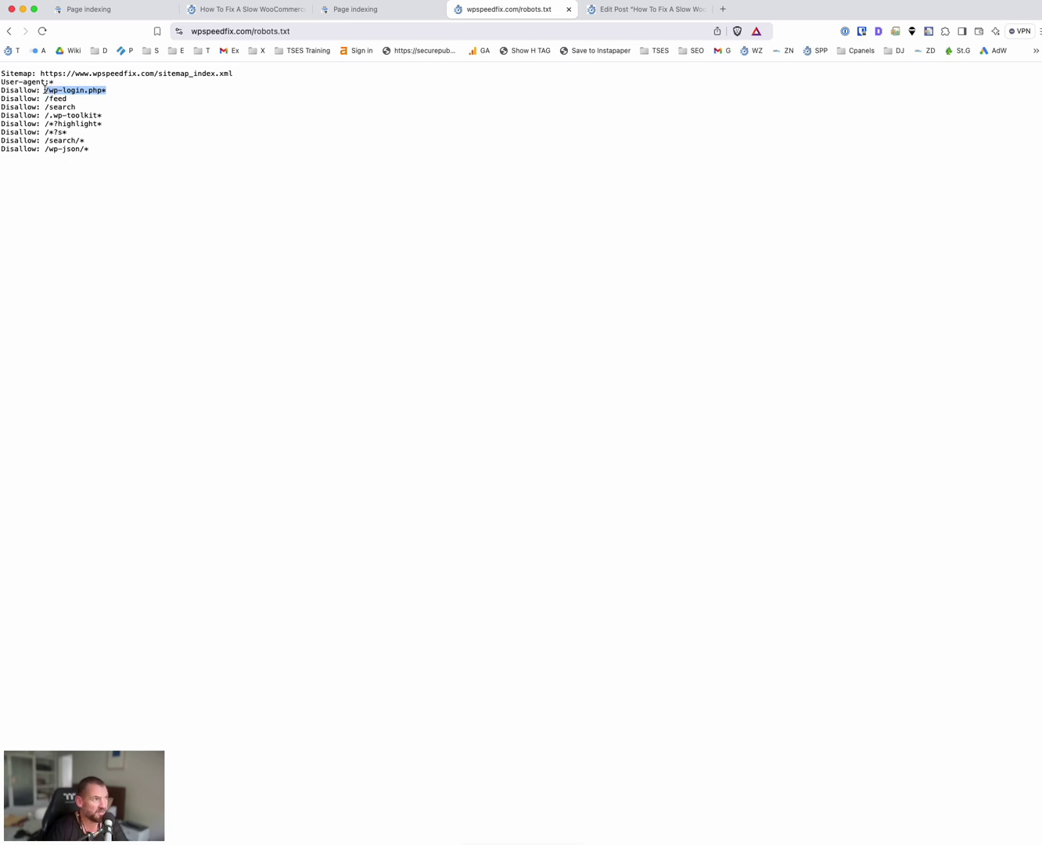
left_click_drag(69, 99, 45, 115)
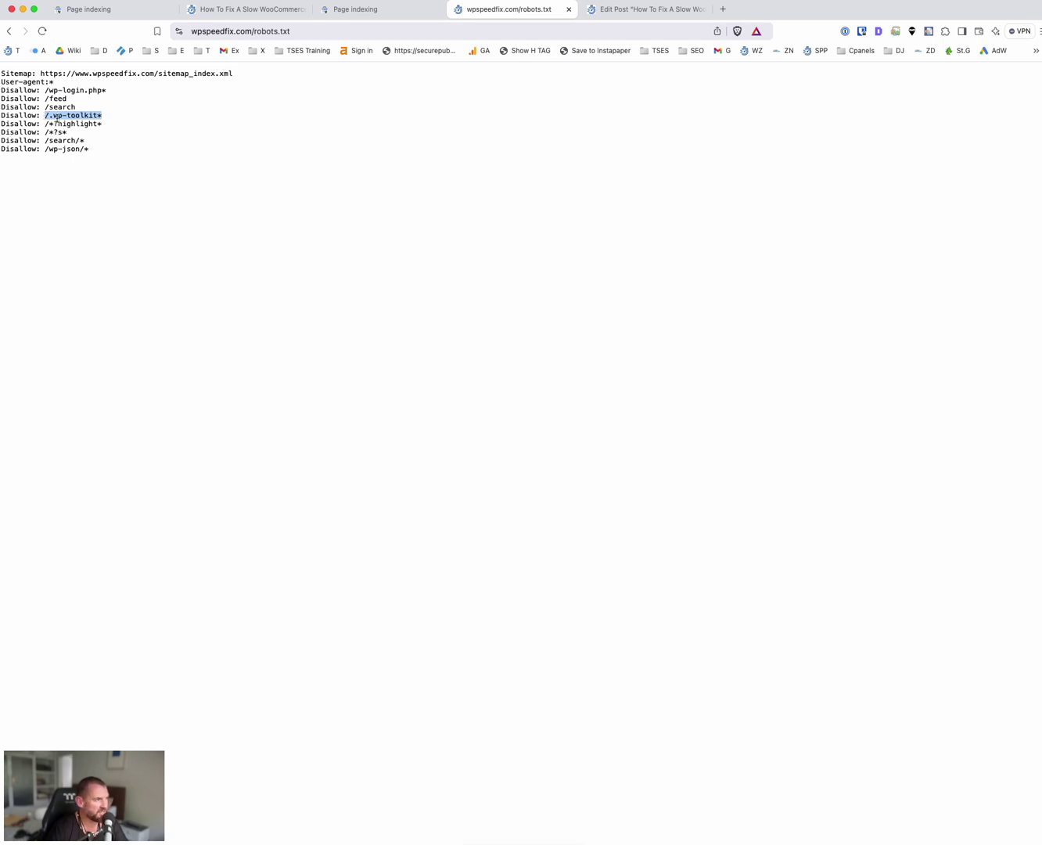
left_click_drag(46, 115, 14, 132)
triple_click(65, 117)
left_click_drag(80, 140, 12, 140)
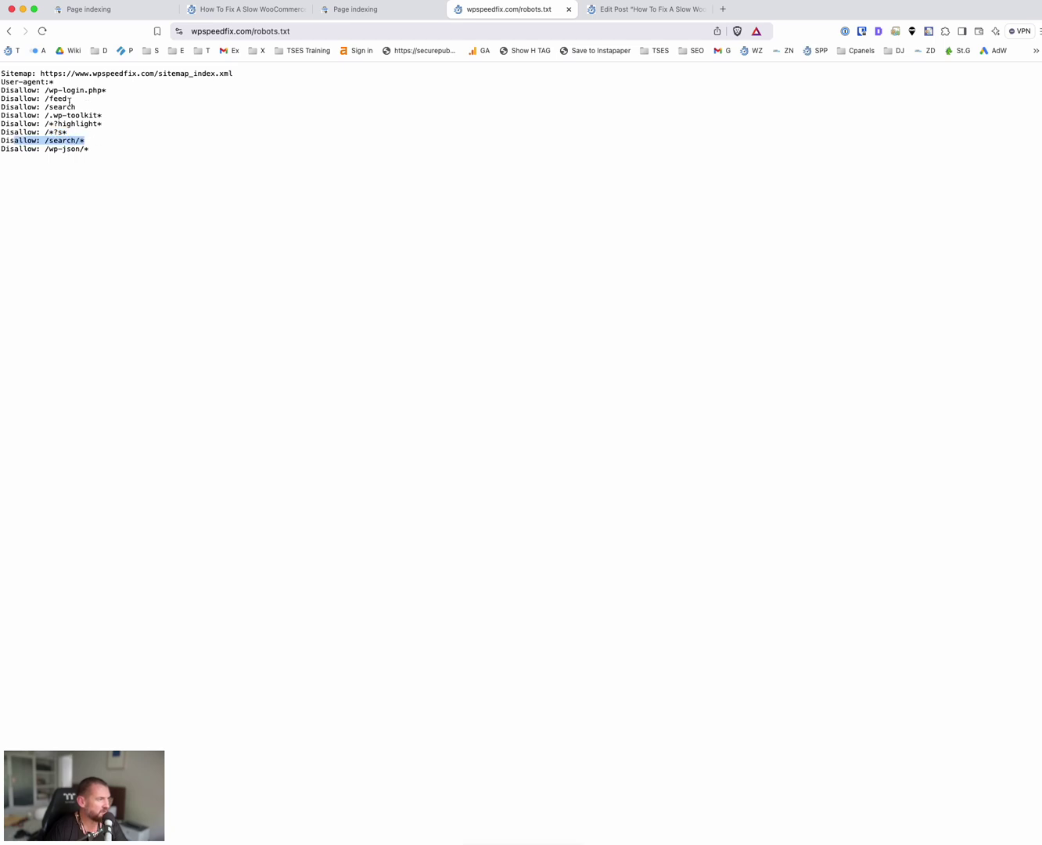
left_click_drag(75, 107, 102, 126)
left_click(84, 137)
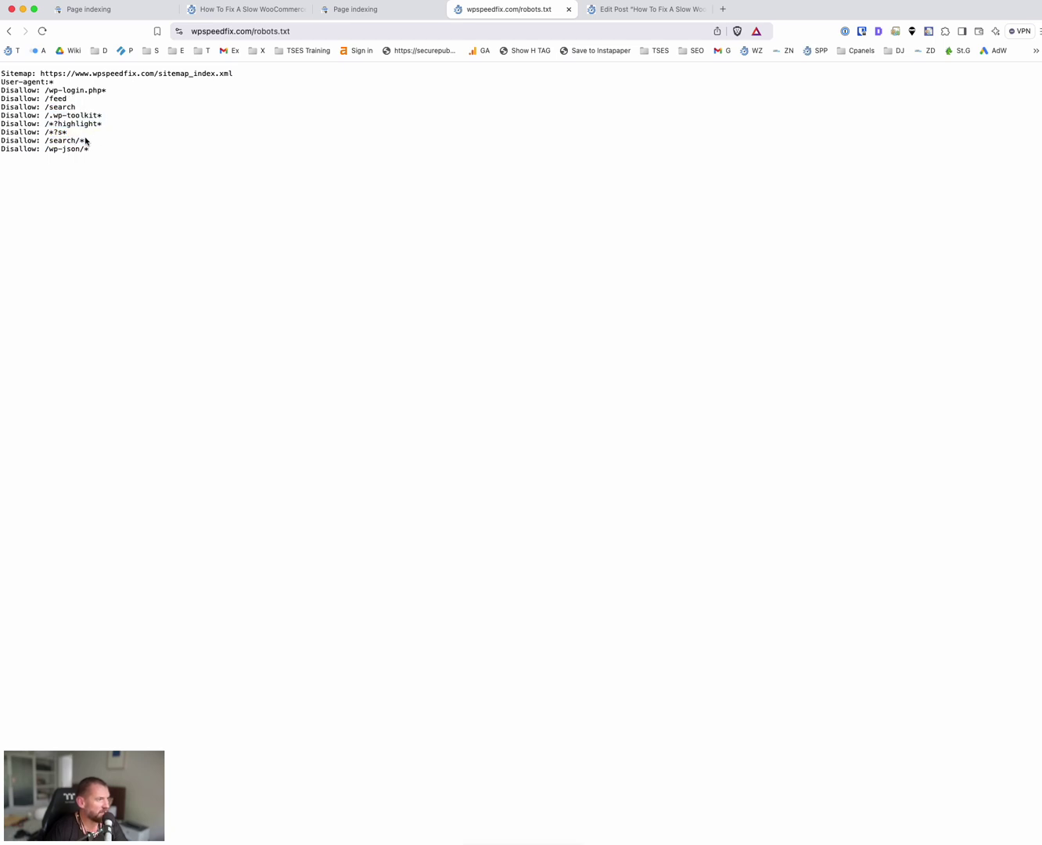
left_click(84, 139)
mouse_move(94, 149)
left_mouse_down()
mouse_move(6, 148)
mouse_move(76, 149)
left_mouse_up()
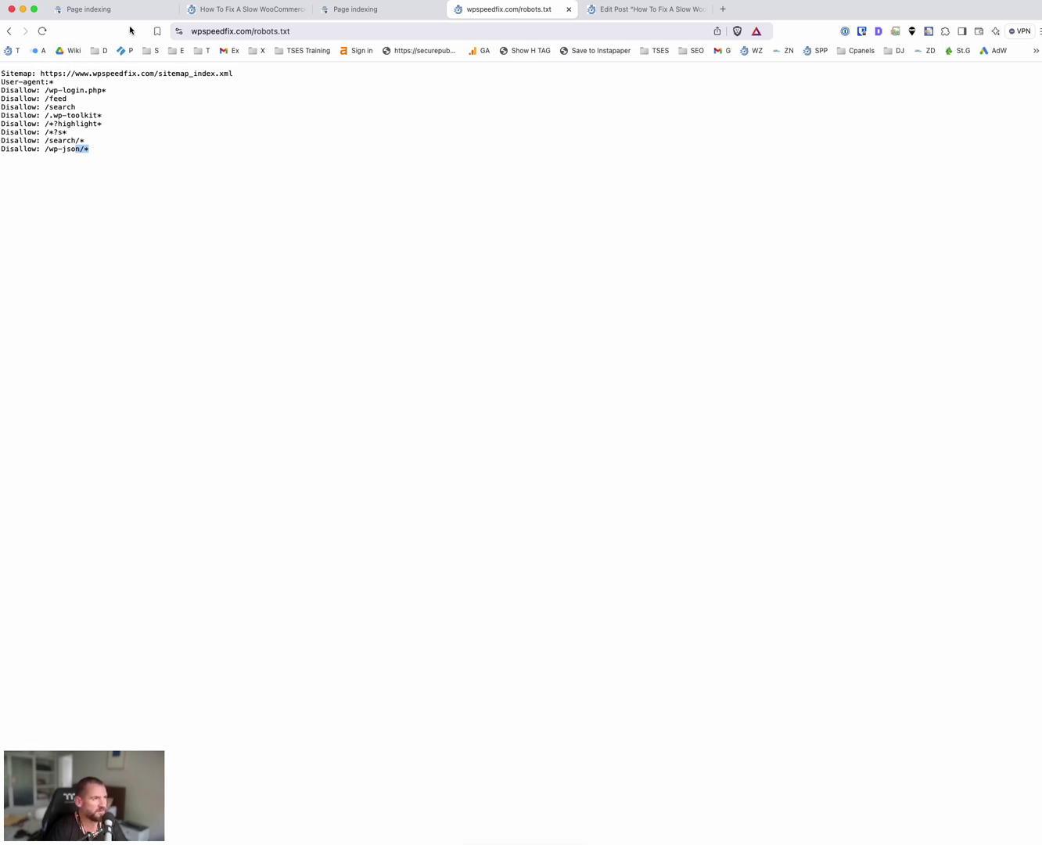
Step: Bring up the thewallstickercompany.com.au canonical report and move the note lower so the report's add-to-cart URLs stay visible above it
key("super+Tab")
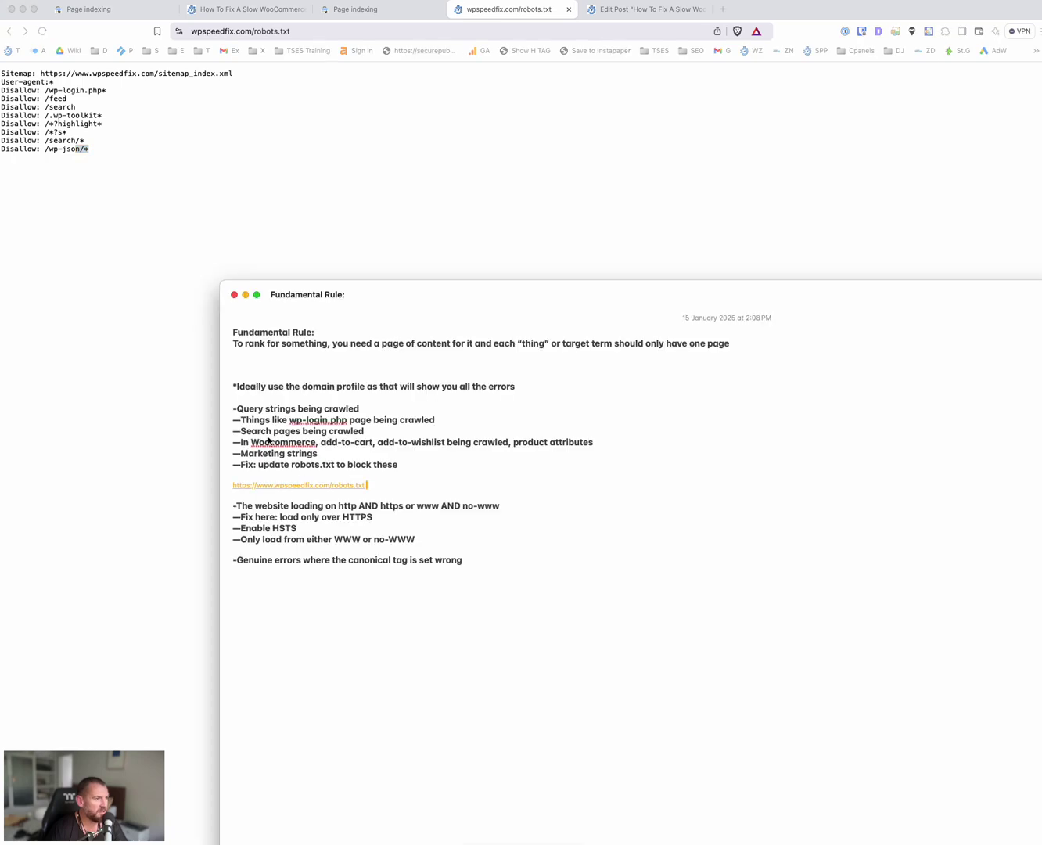
left_click(351, 15)
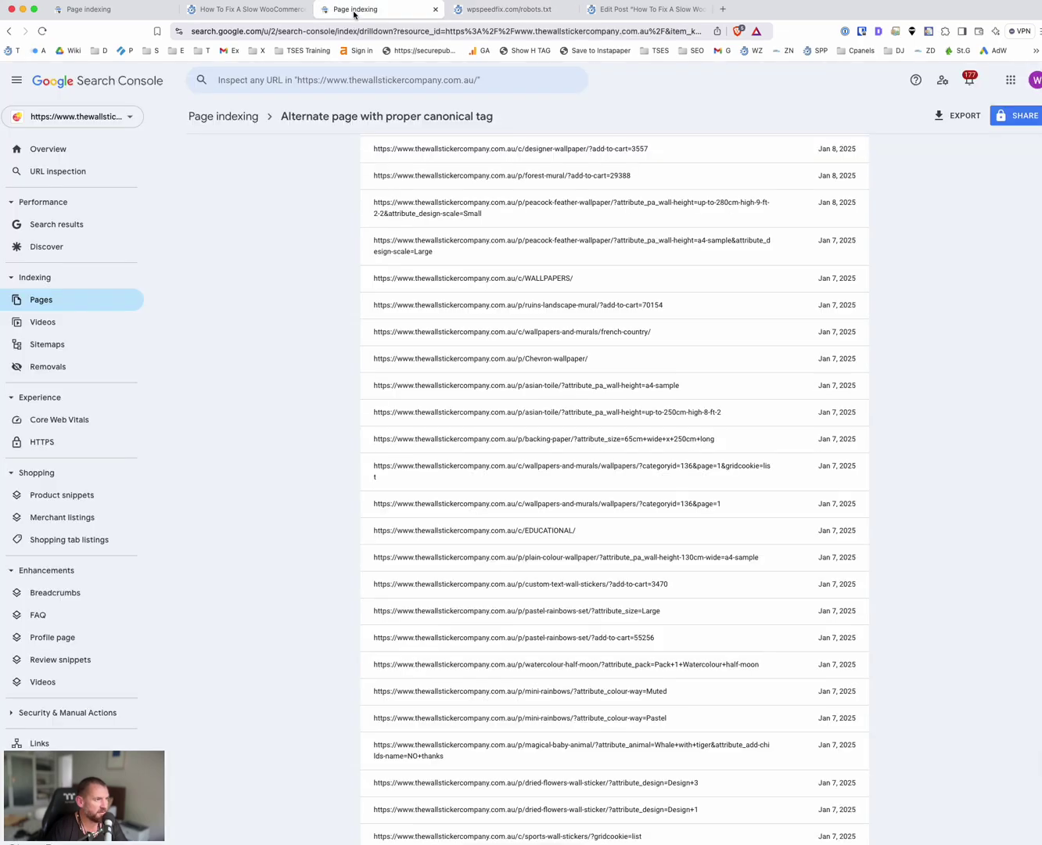
scroll(519, 216, "up", 10)
scroll(523, 217, "up", 10)
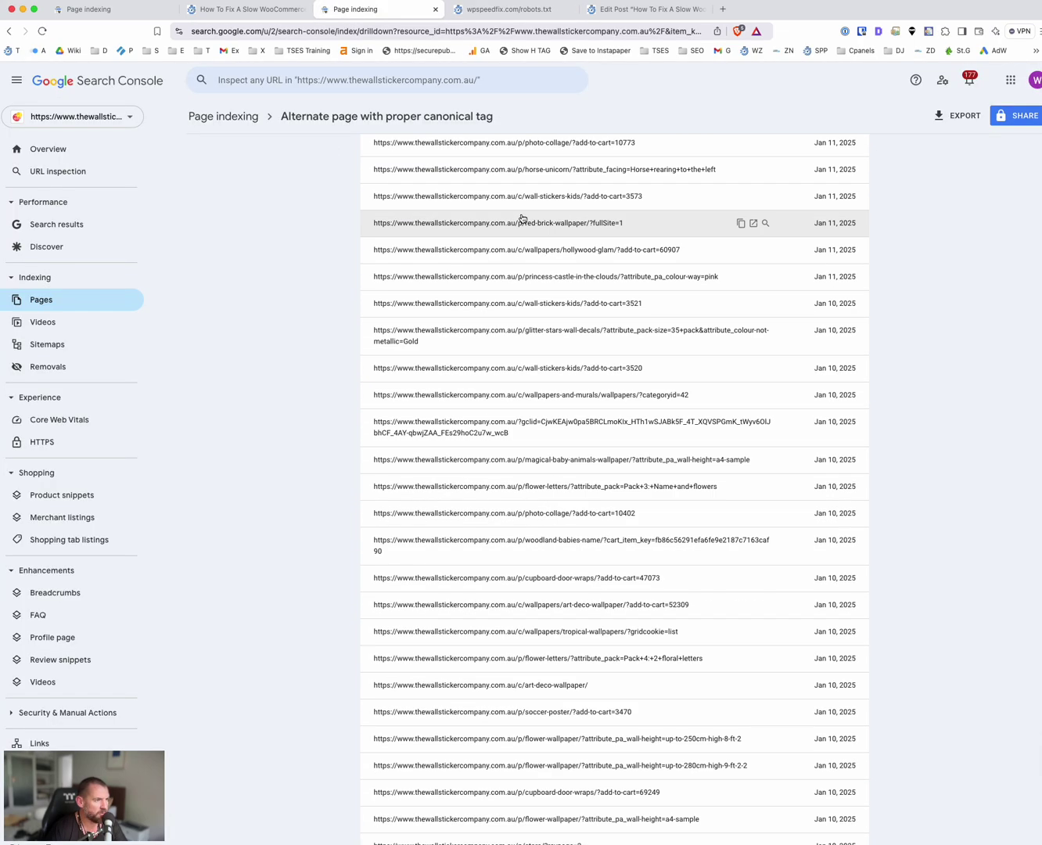
key("super+Tab")
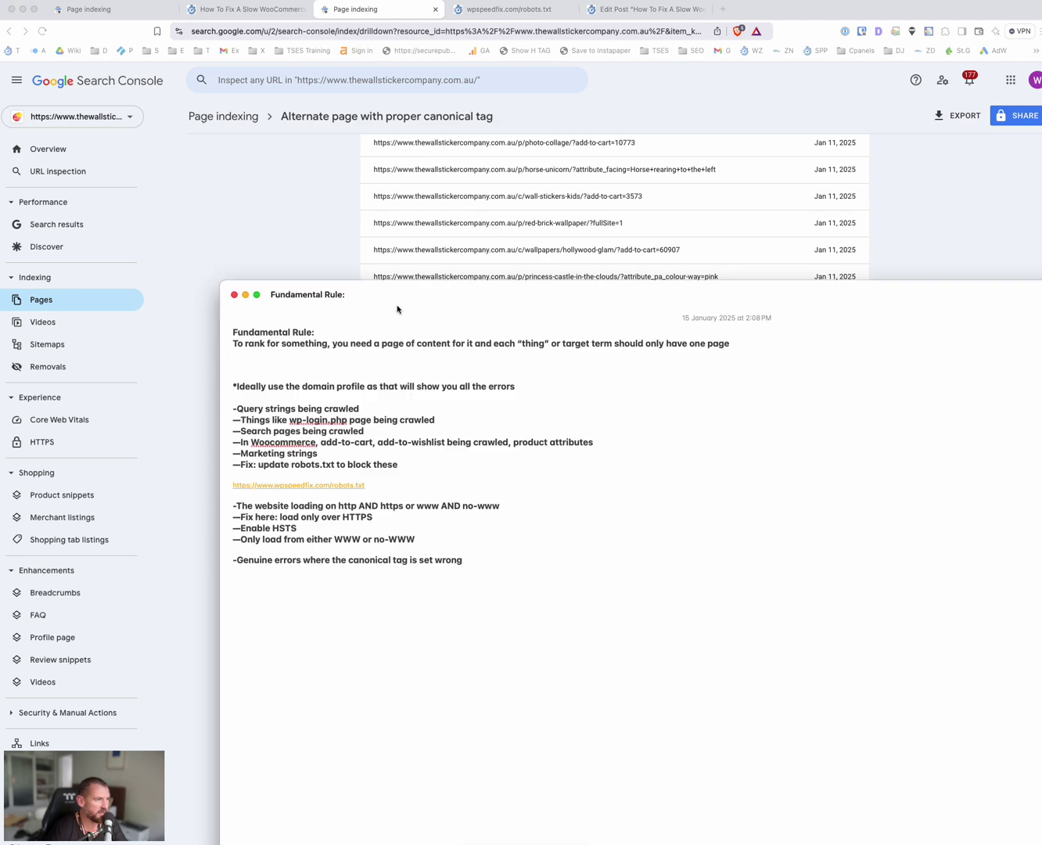
left_click_drag(426, 291, 550, 438)
Step: Add the example rule "Disallow: add-to-cart=*" to the note below the "Fix: update robots.txt to block these" line
left_click(536, 610)
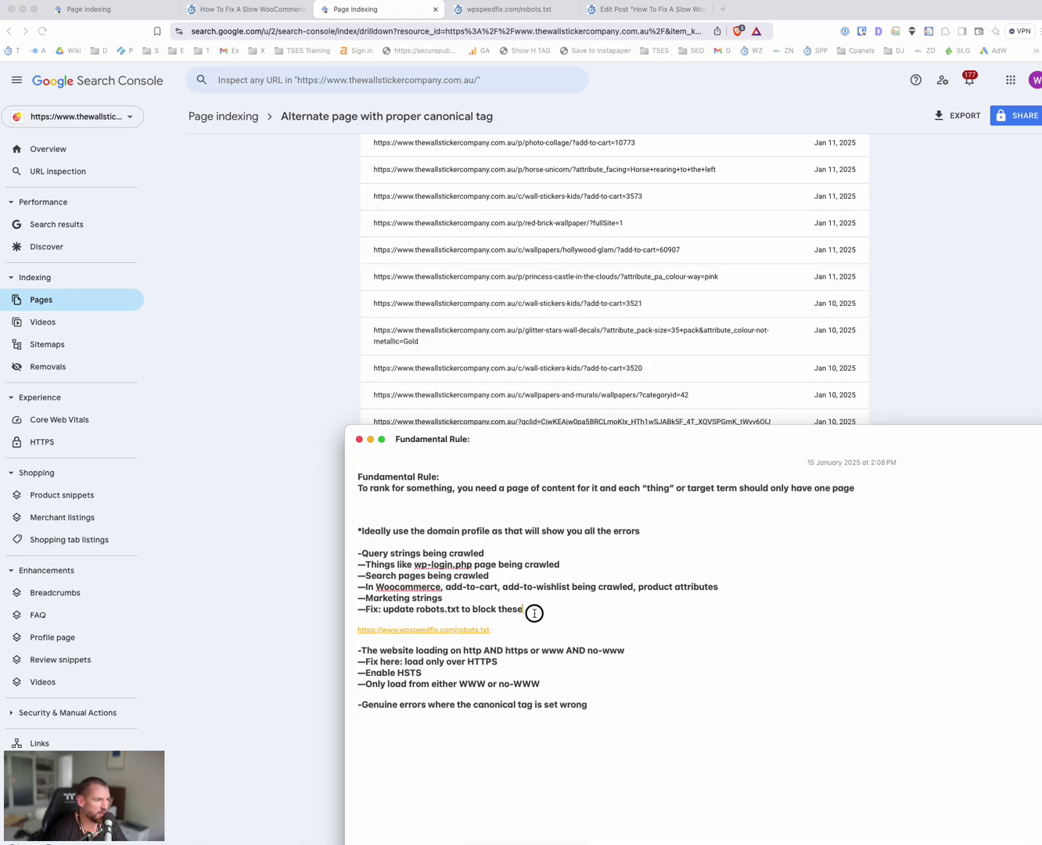
key("Return")
type("Disallow: ")
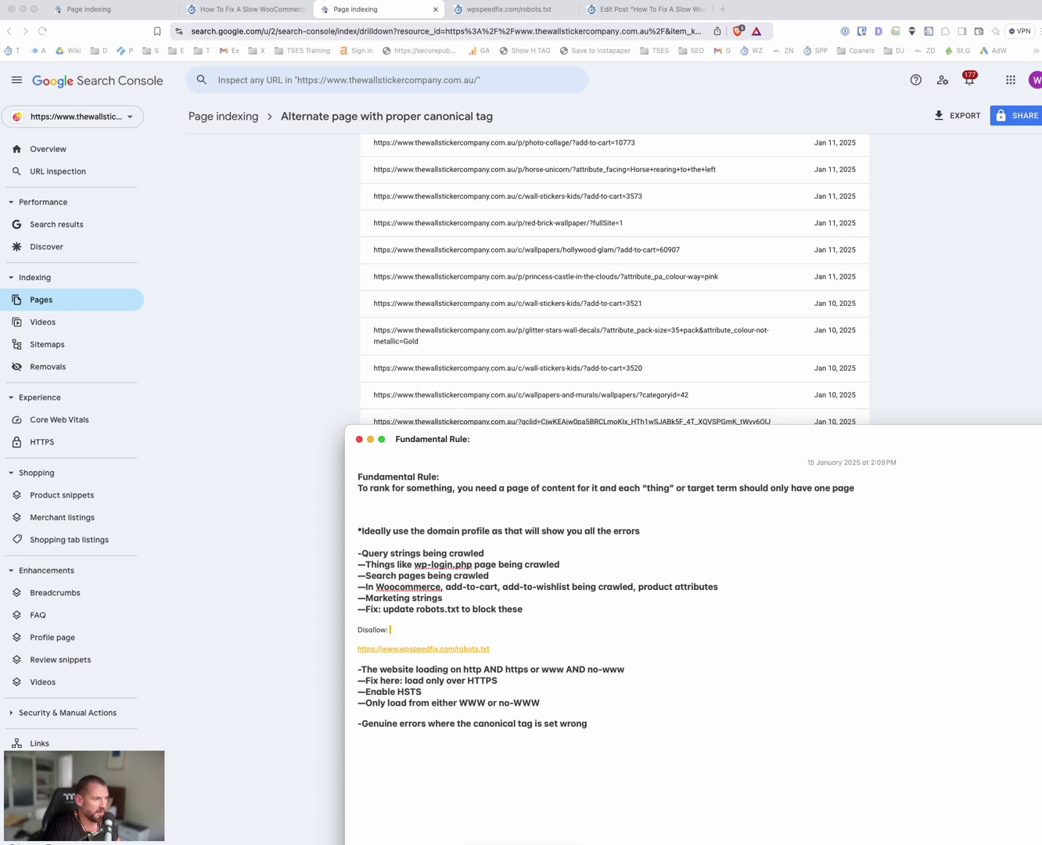
type("?ad")
key("BackSpace")
key("BackSpace")
key("BackSpace")
key("BackSpace")
type("add-to-cart")
left_click(358, 619)
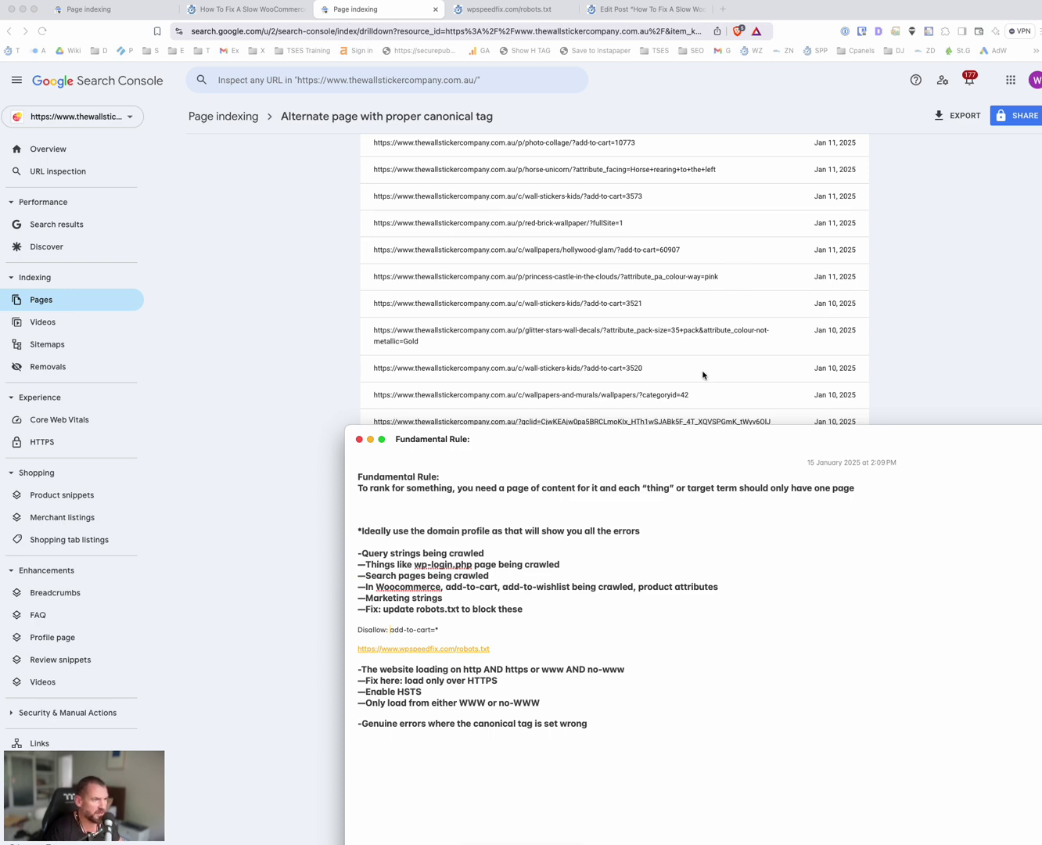
Step: Add a second rule, "Disallow: *attribute_*", to the note and prefix the add-to-cart rule's pattern with an asterisk
left_click(707, 333)
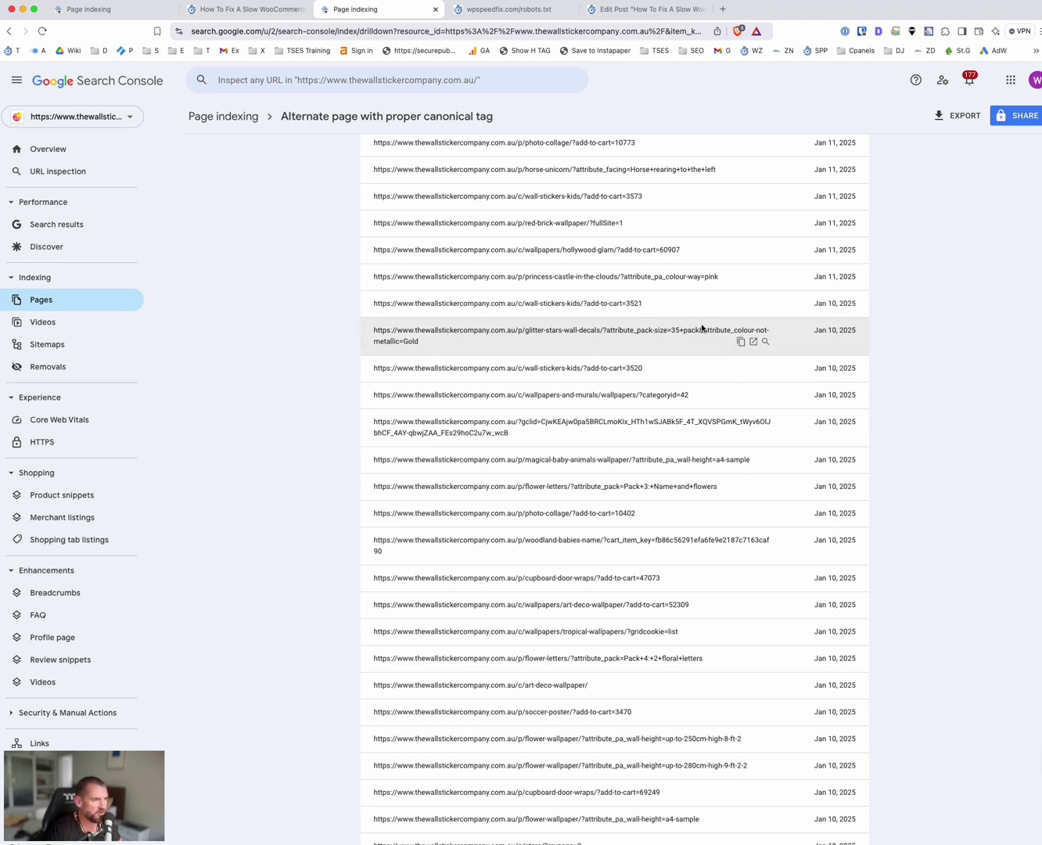
key("super+Tab")
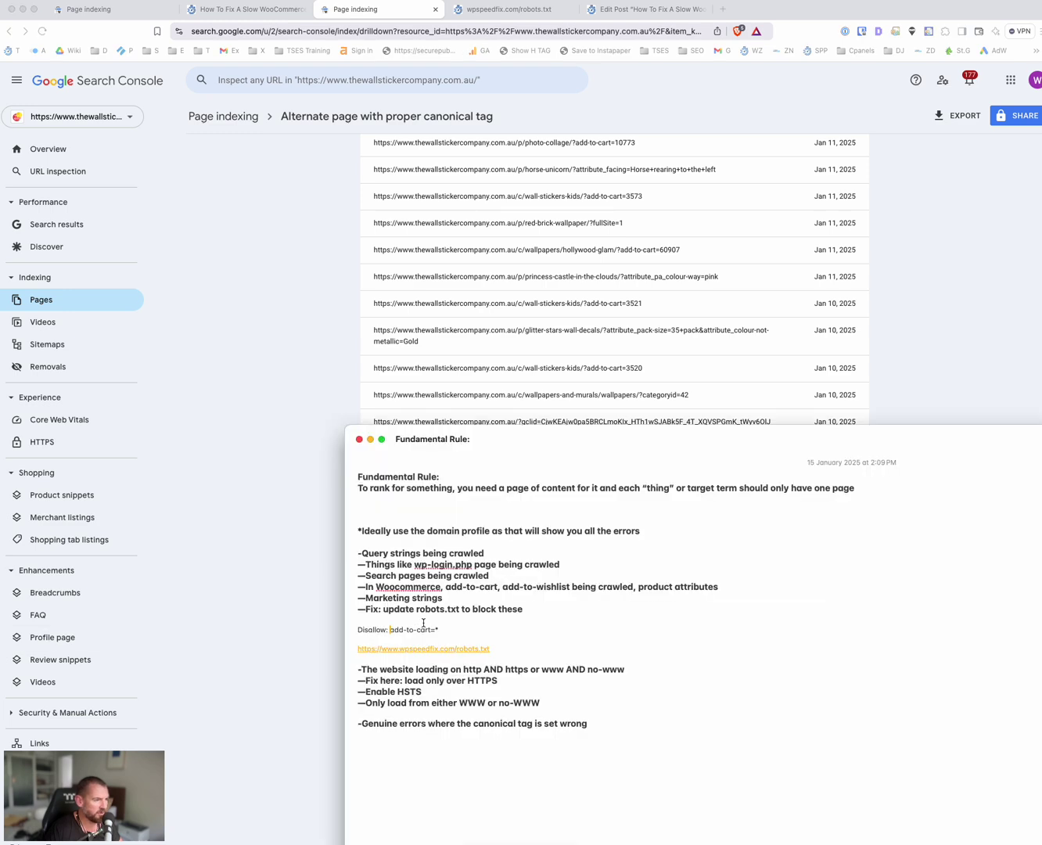
left_click(447, 632)
key("Return")
type("D")
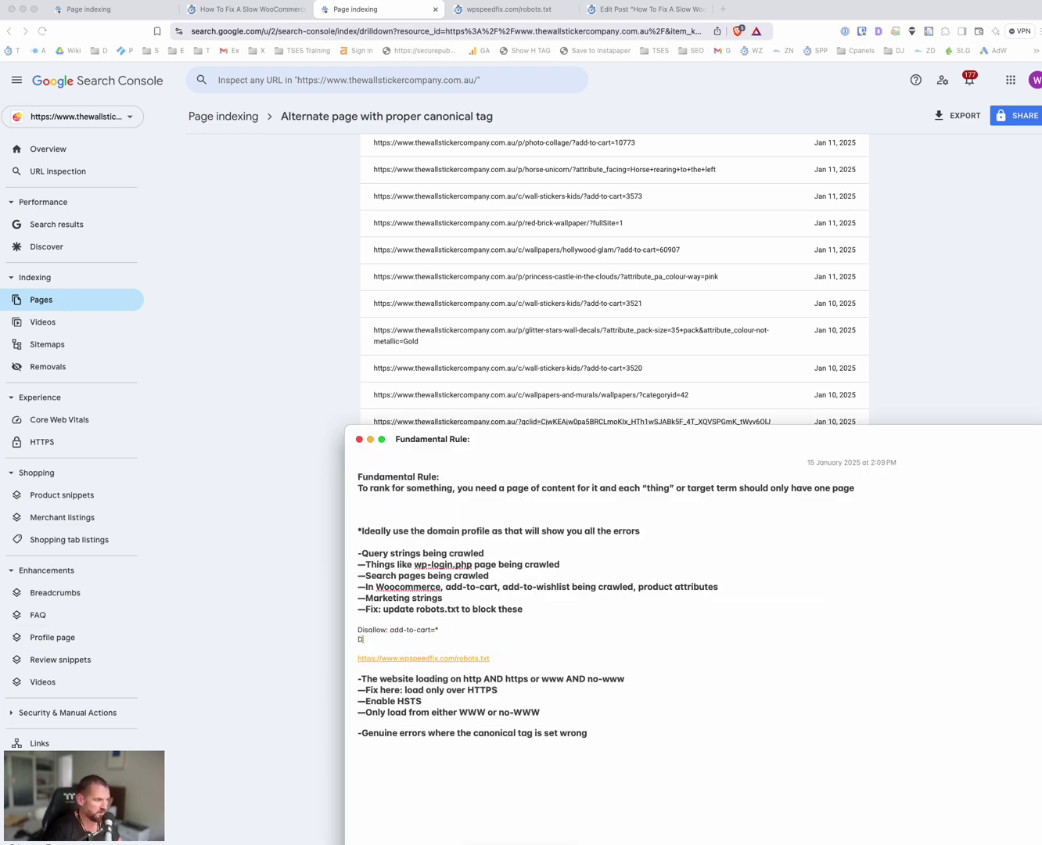
type("isallow: *att")
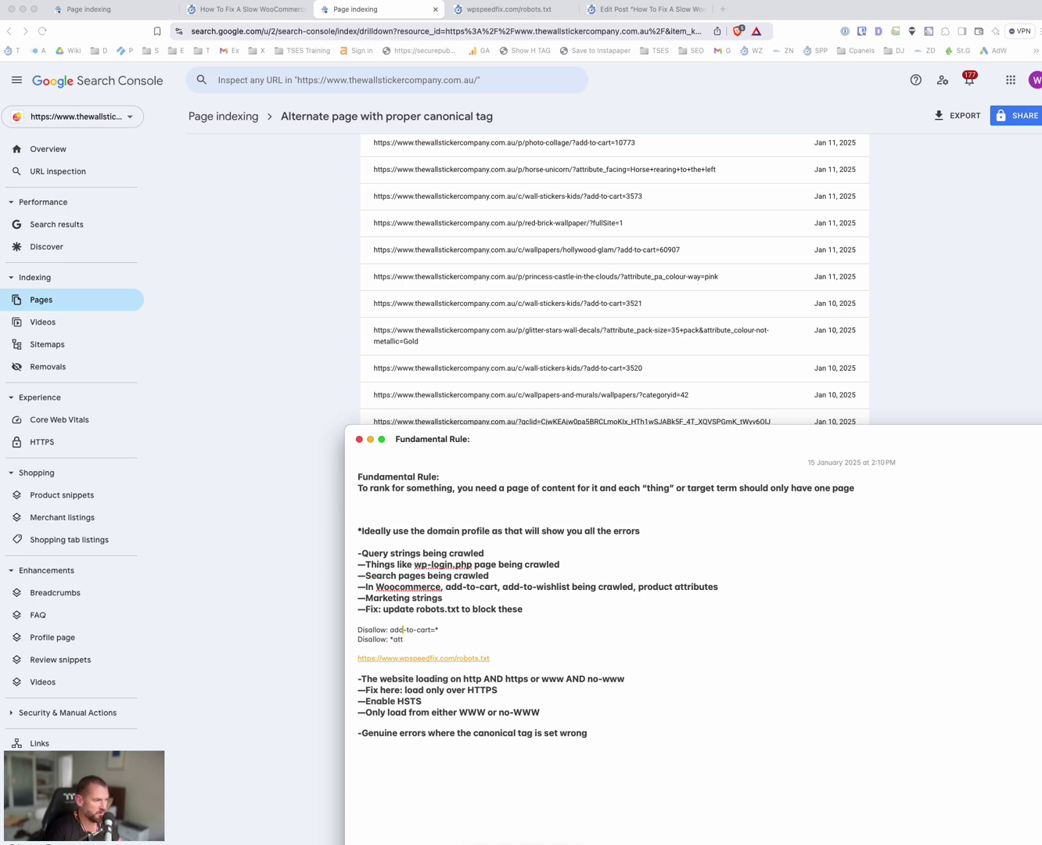
type("*")
type("ributre")
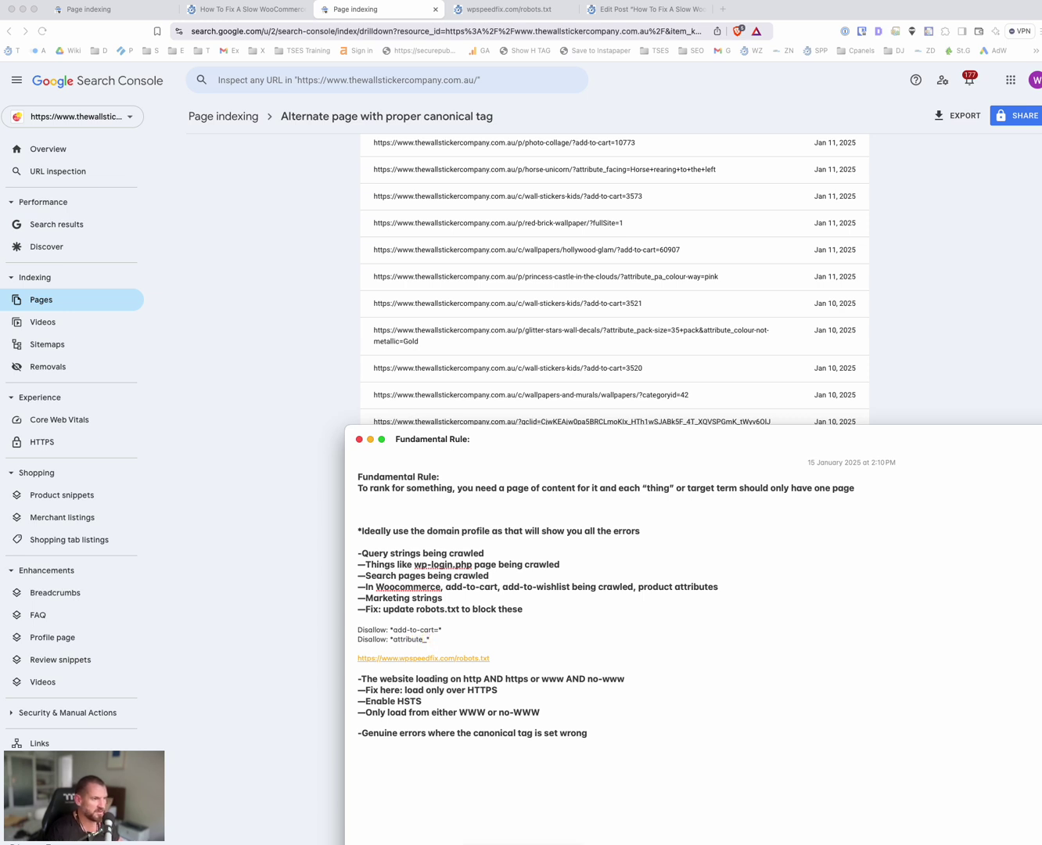
Step: Compare the report's attribute URLs with the note and highlight the "*attribute_*" pattern in the second Disallow rule
left_click(678, 349)
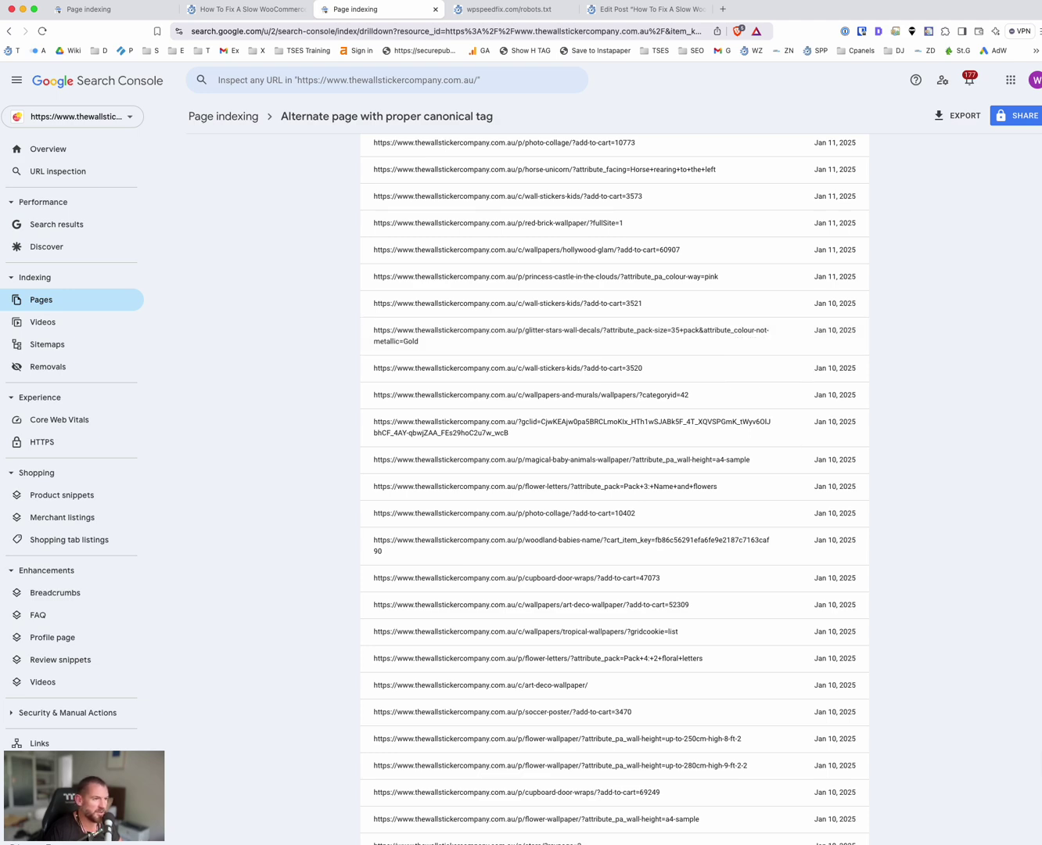
key("super+Tab")
mouse_move(437, 643)
left_mouse_down()
mouse_move(383, 642)
mouse_move(427, 637)
left_mouse_up()
left_click(408, 641)
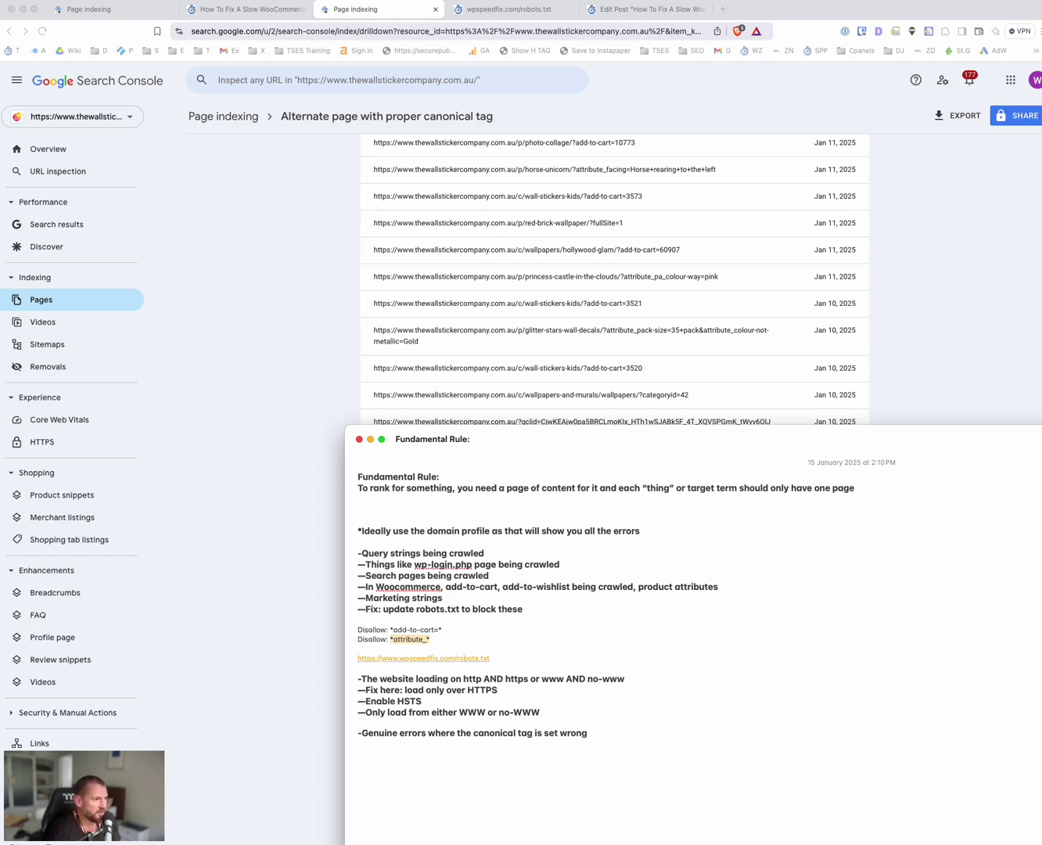
Step: Open the Crawl stats report from the settings of the thewallstickercompany.com.au property
scroll(198, 420, "down", 15)
left_click(207, 579)
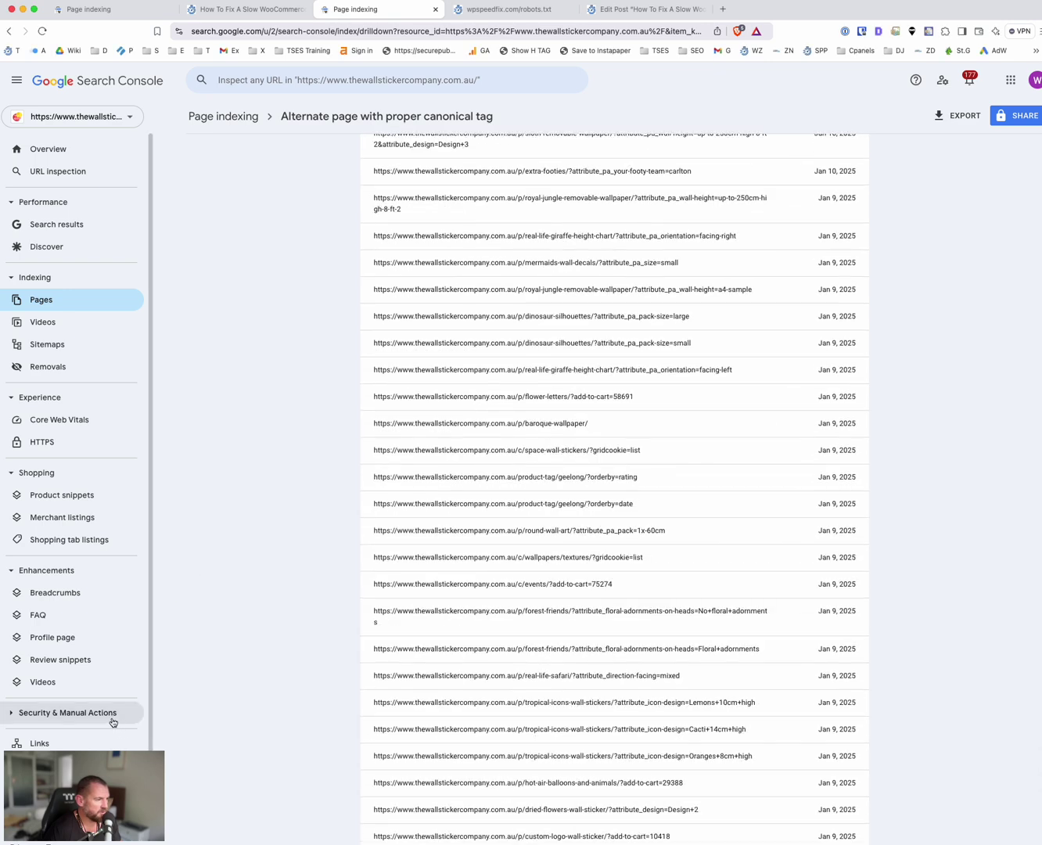
triple_click(231, 779)
left_click(231, 742)
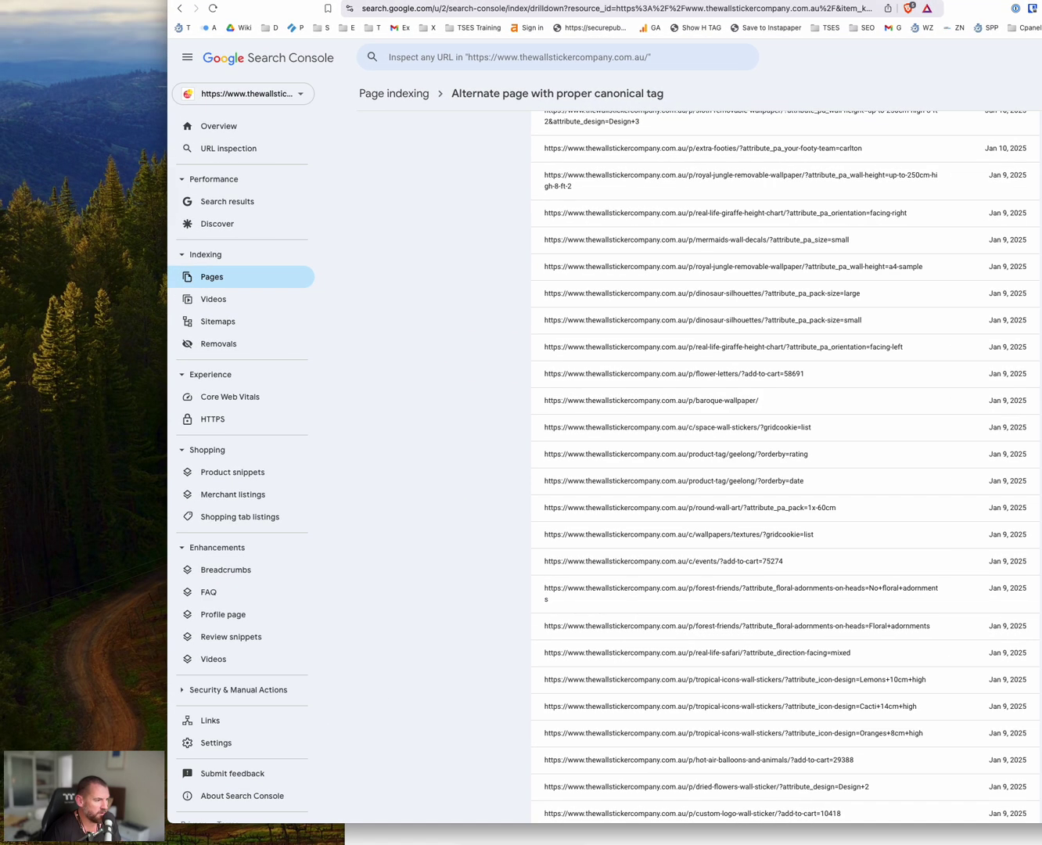
left_click(218, 743)
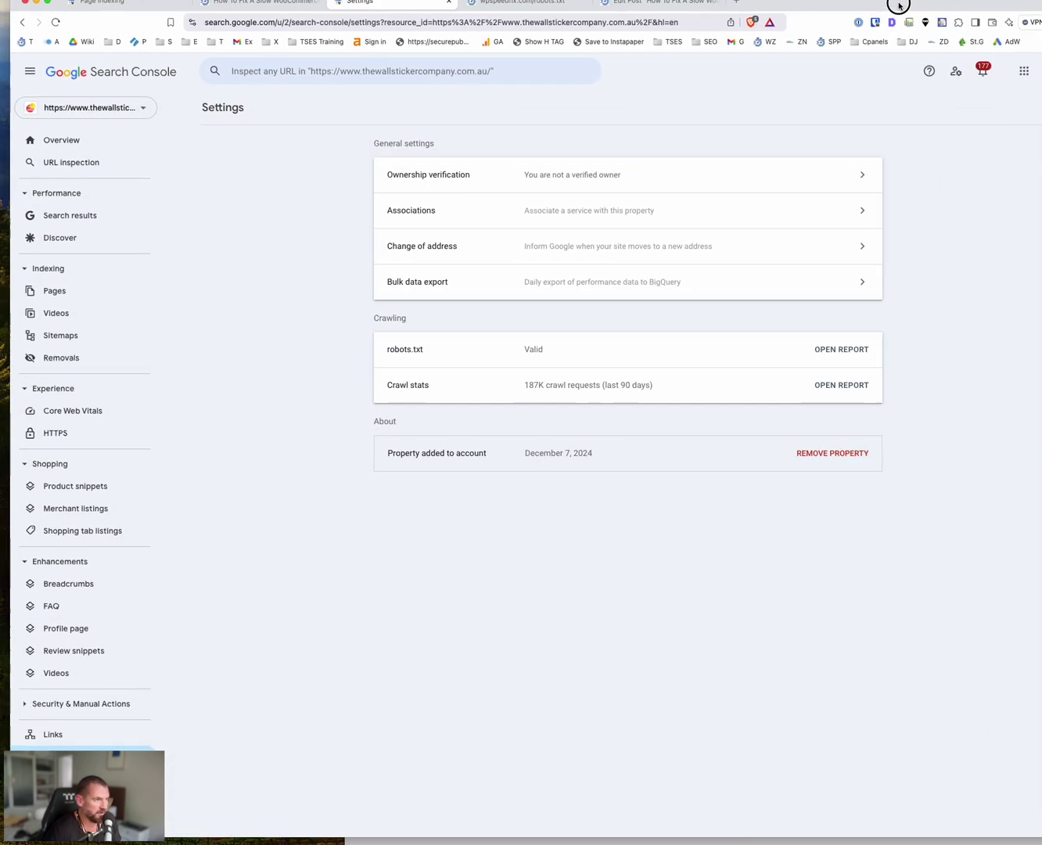
left_click(842, 393)
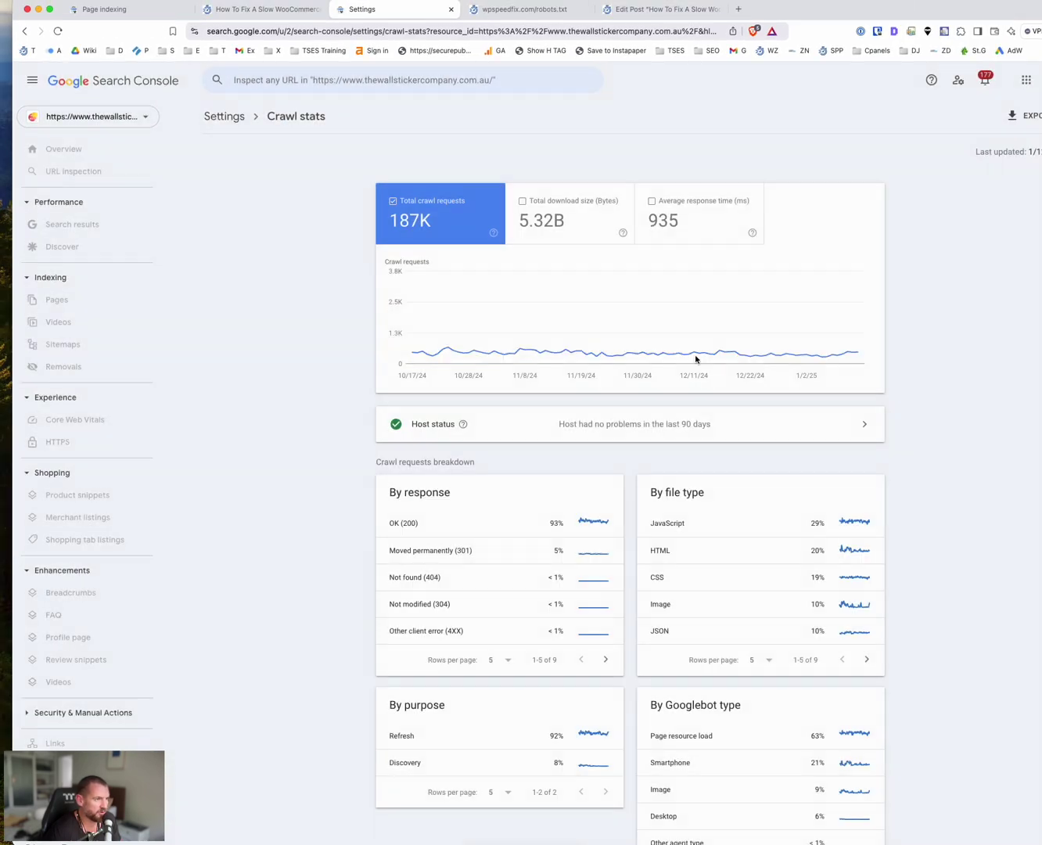
Step: Show 250 rows per page in the By response breakdown of the crawl stats
left_click(898, 13)
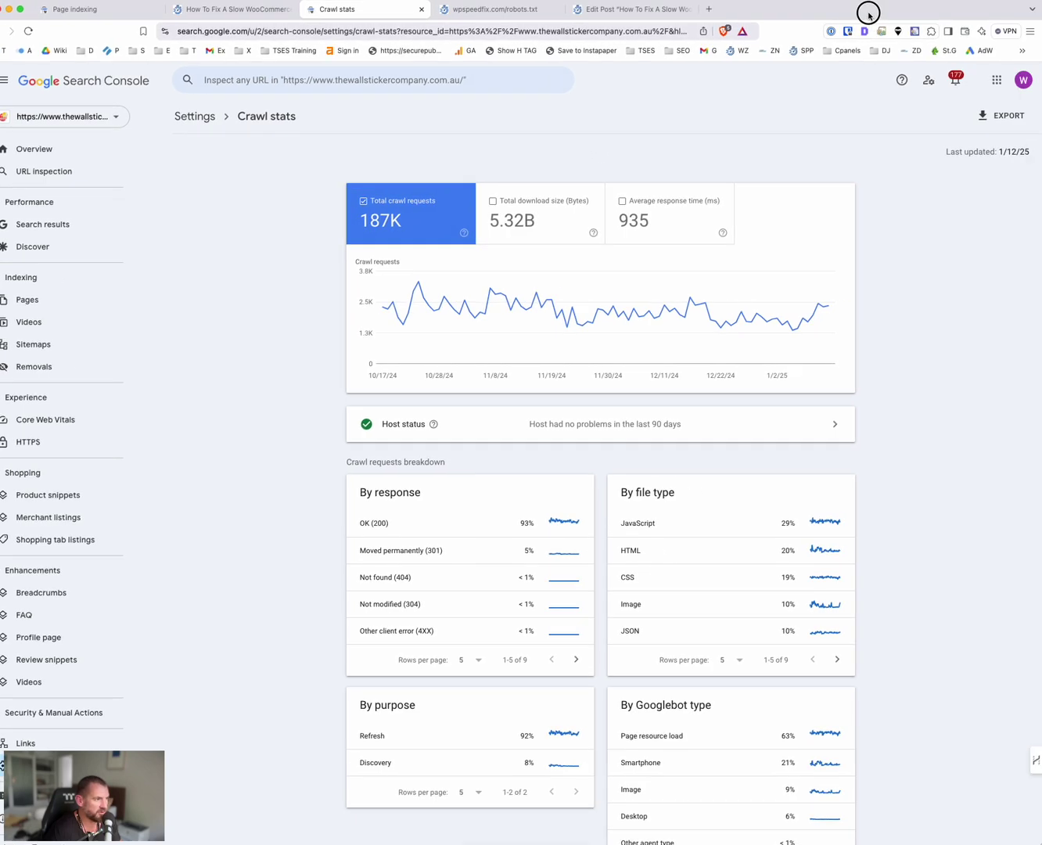
left_click(508, 661)
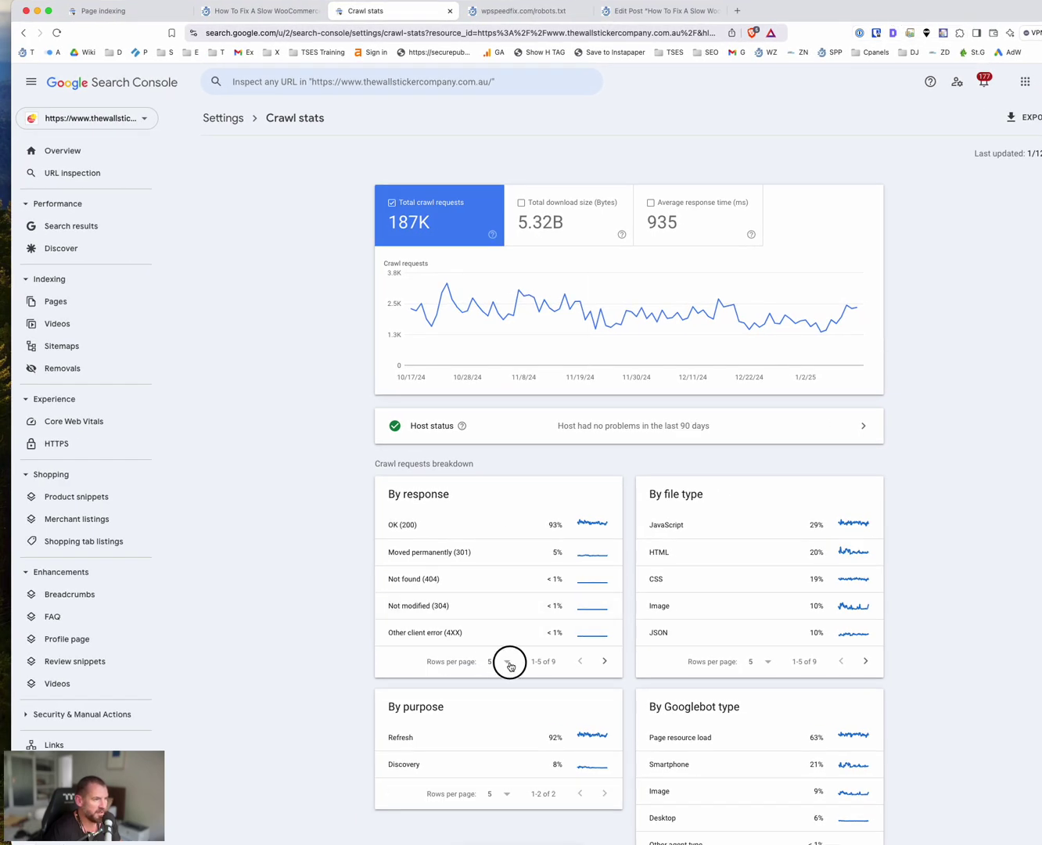
left_click(501, 755)
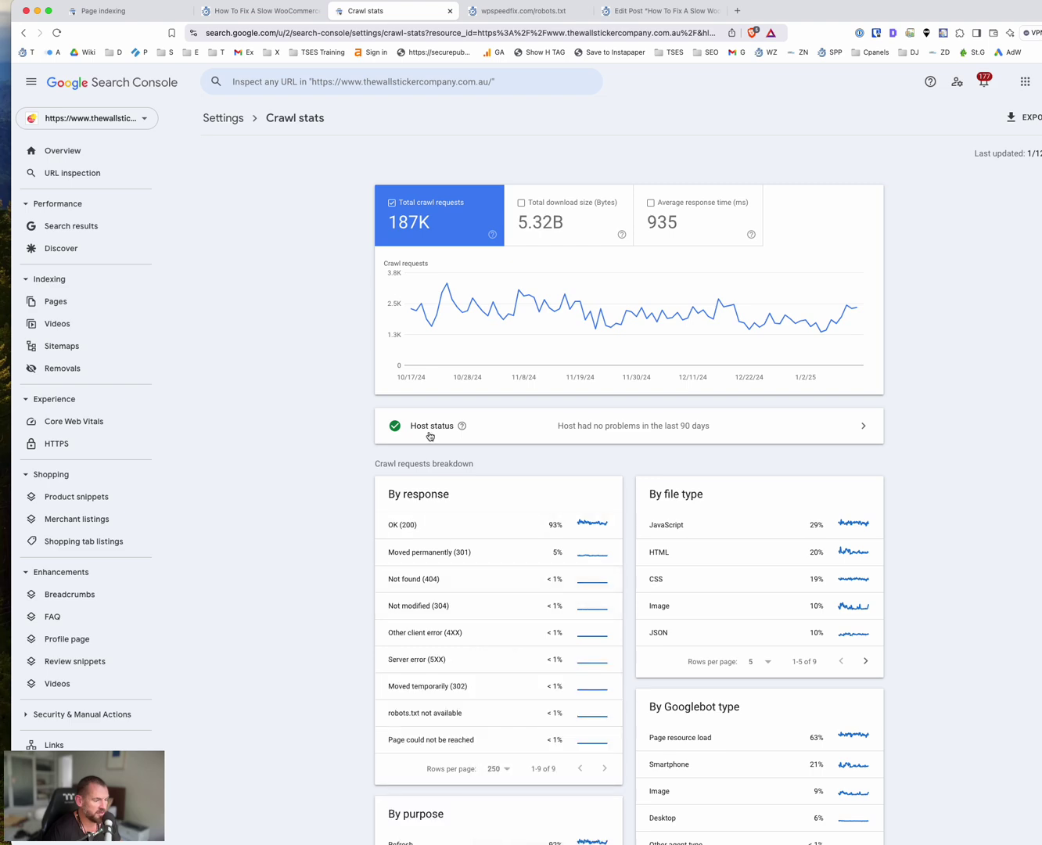
Step: Open the Not found (404) crawl requests, increase the rows per page, and look through the example URLs
left_click(482, 580)
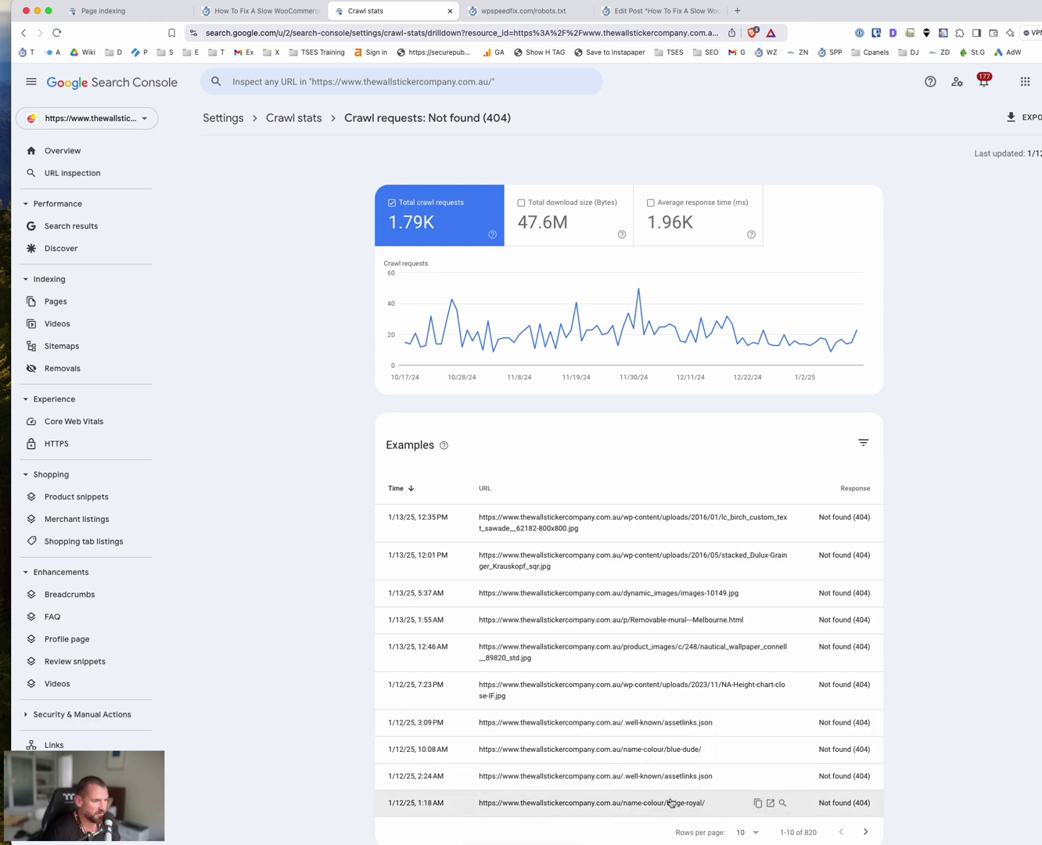
scroll(673, 802, "down", 1)
left_click(746, 797)
left_click(742, 822)
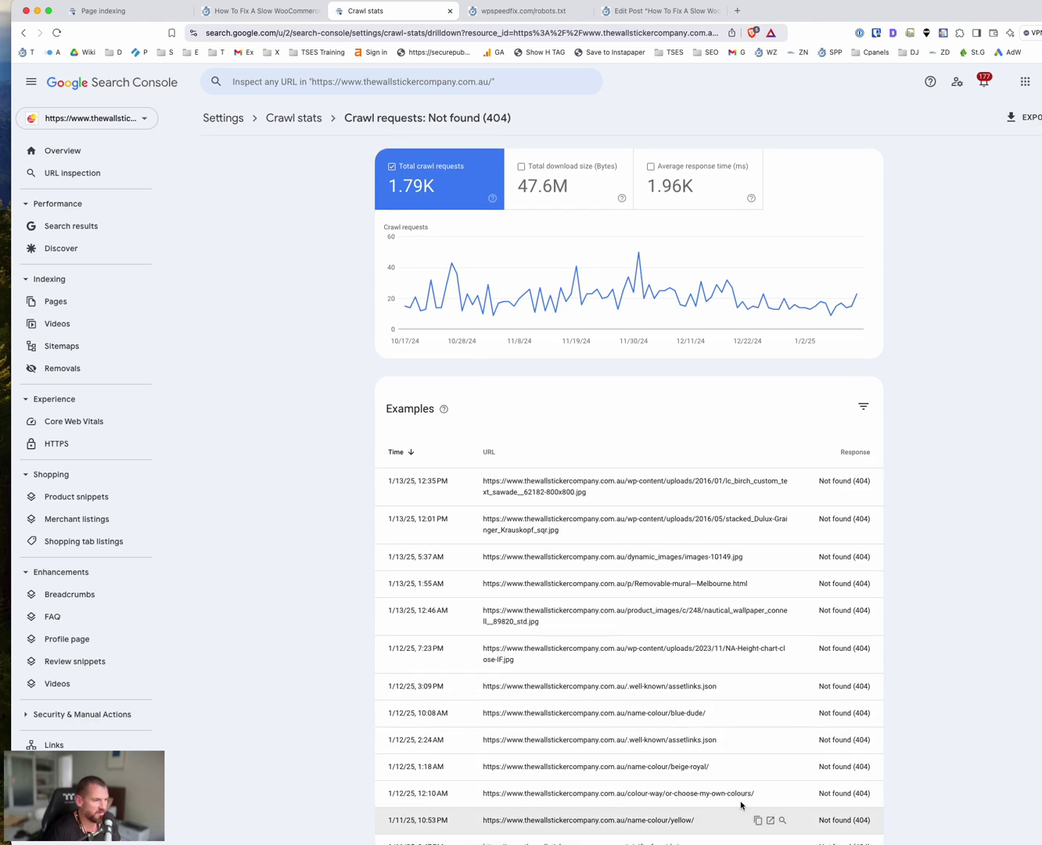
scroll(742, 512, "down", 15)
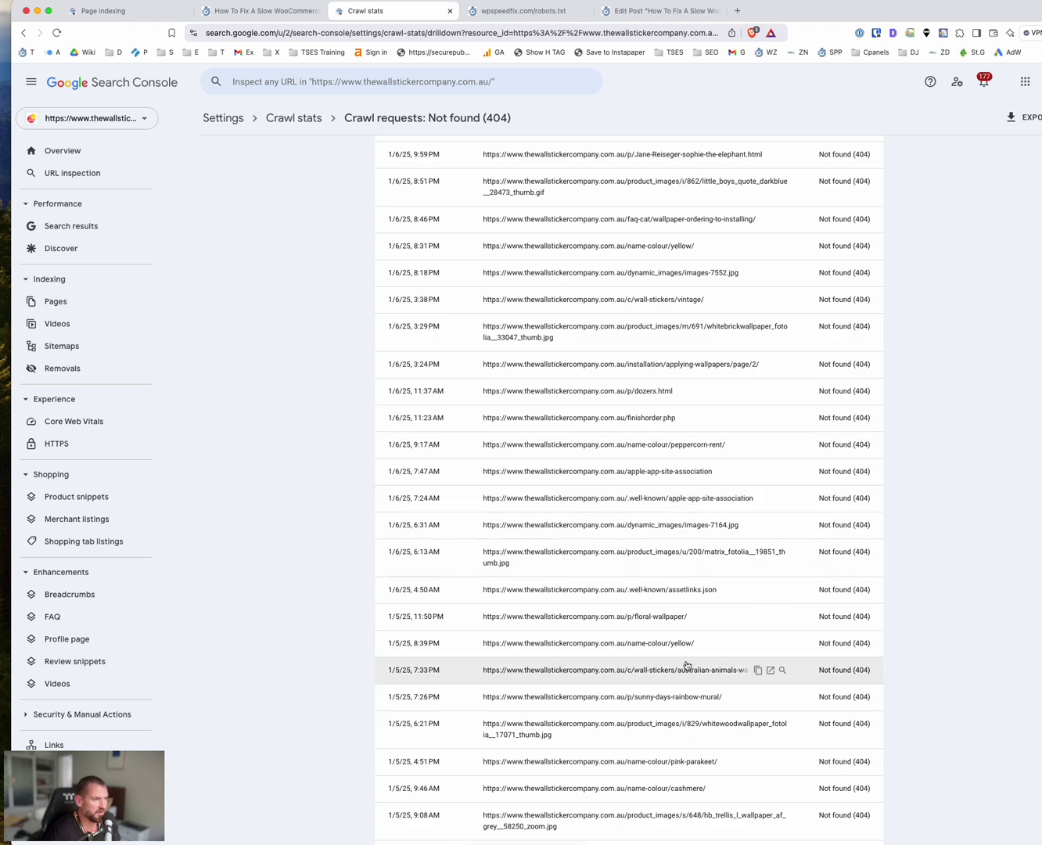
scroll(729, 547, "up", 8)
scroll(729, 515, "up", 20)
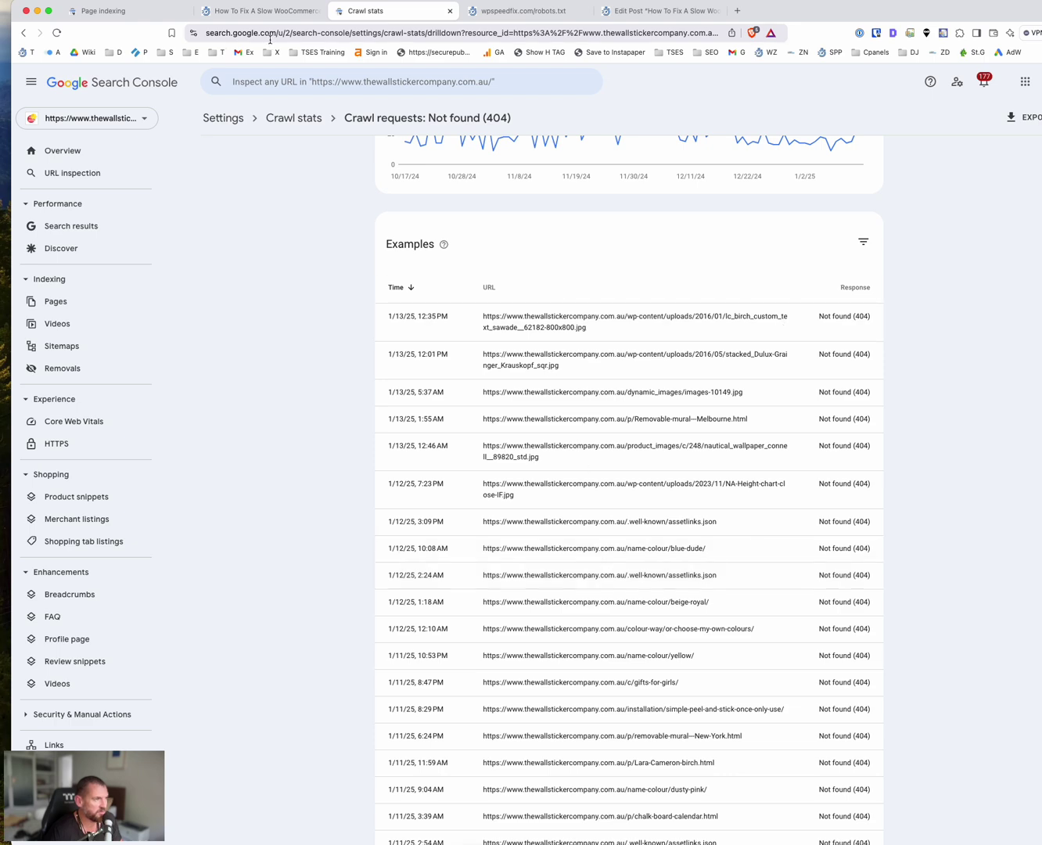
Step: Return to Crawl stats, open the JSON crawl requests by file type, and look through an expanded list of example URLs
left_click(25, 32)
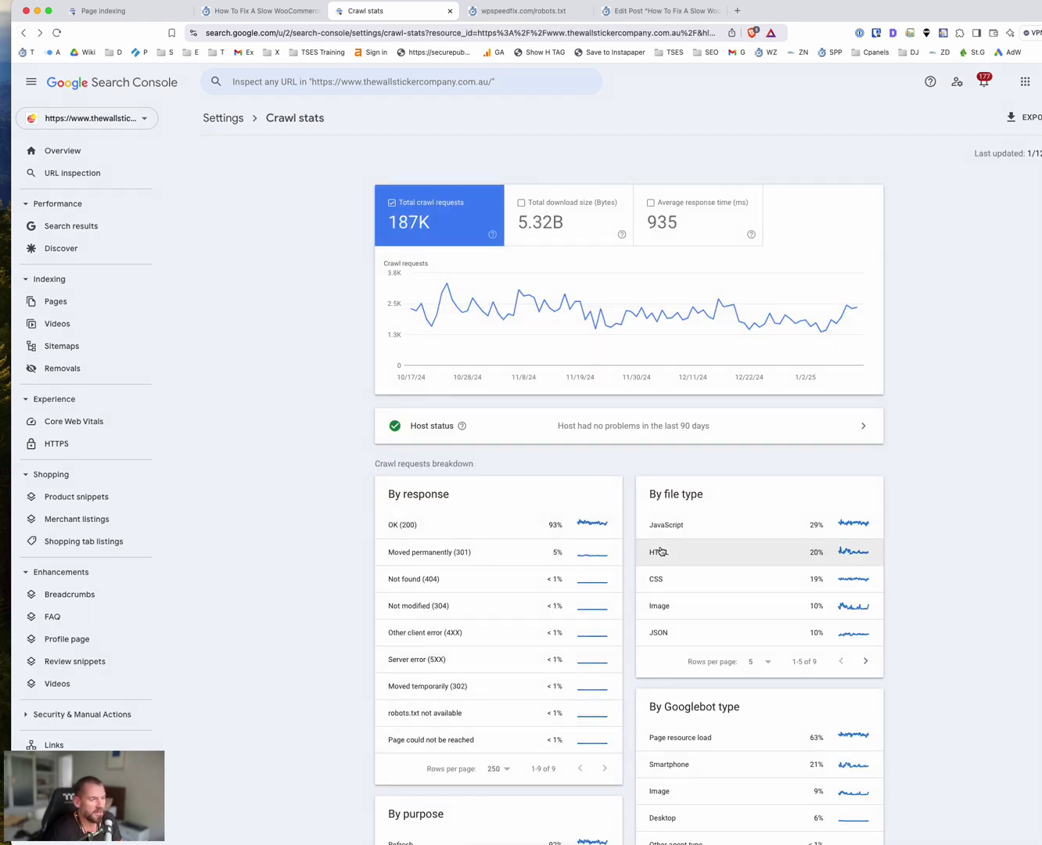
scroll(563, 369, "down", 2)
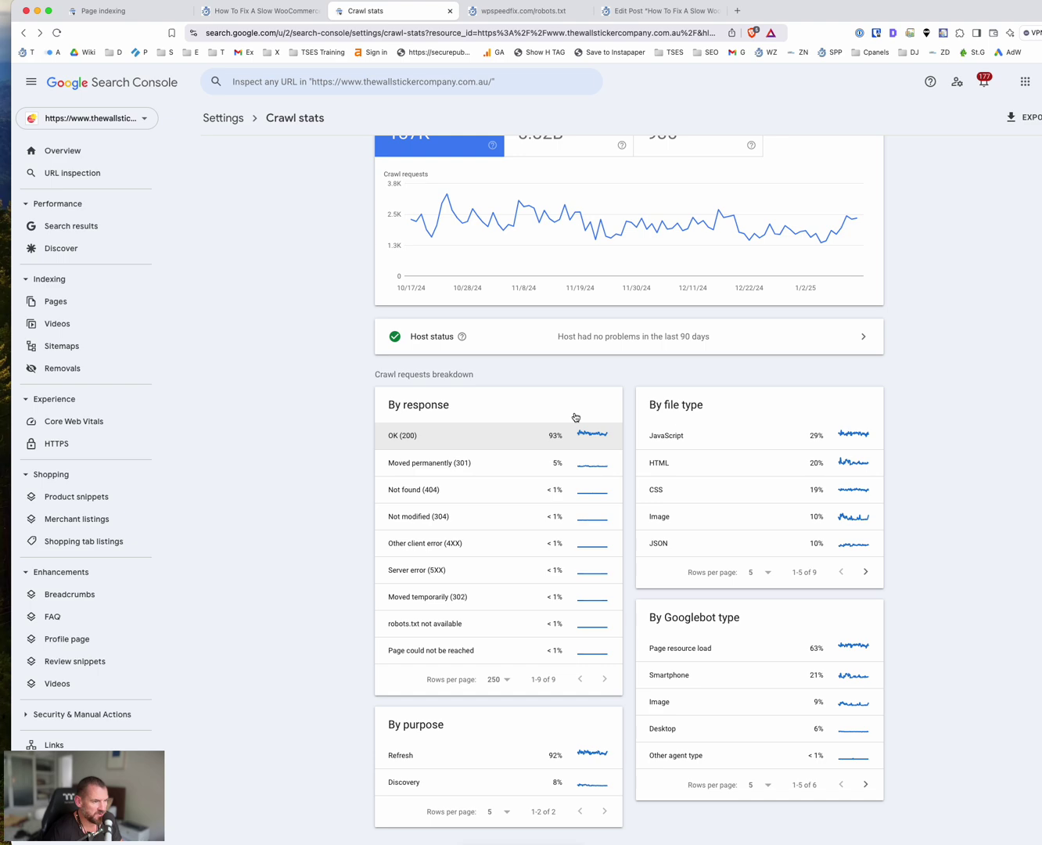
left_click(765, 544)
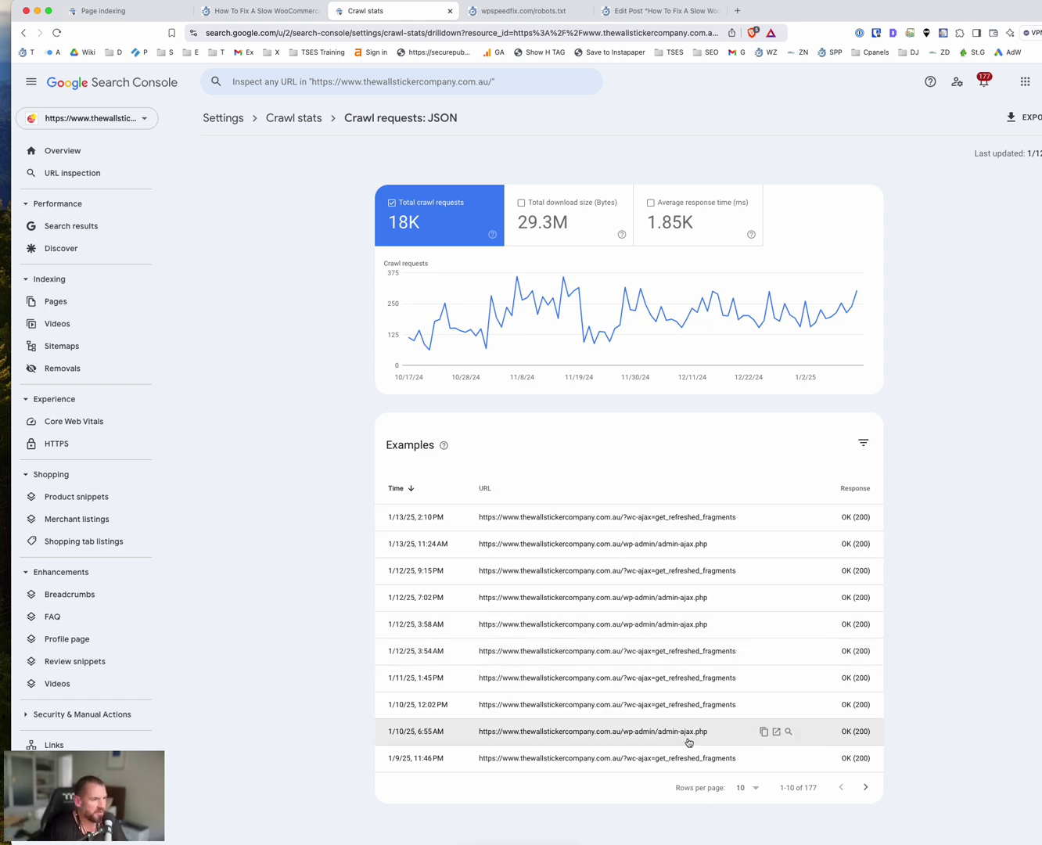
left_click(748, 789)
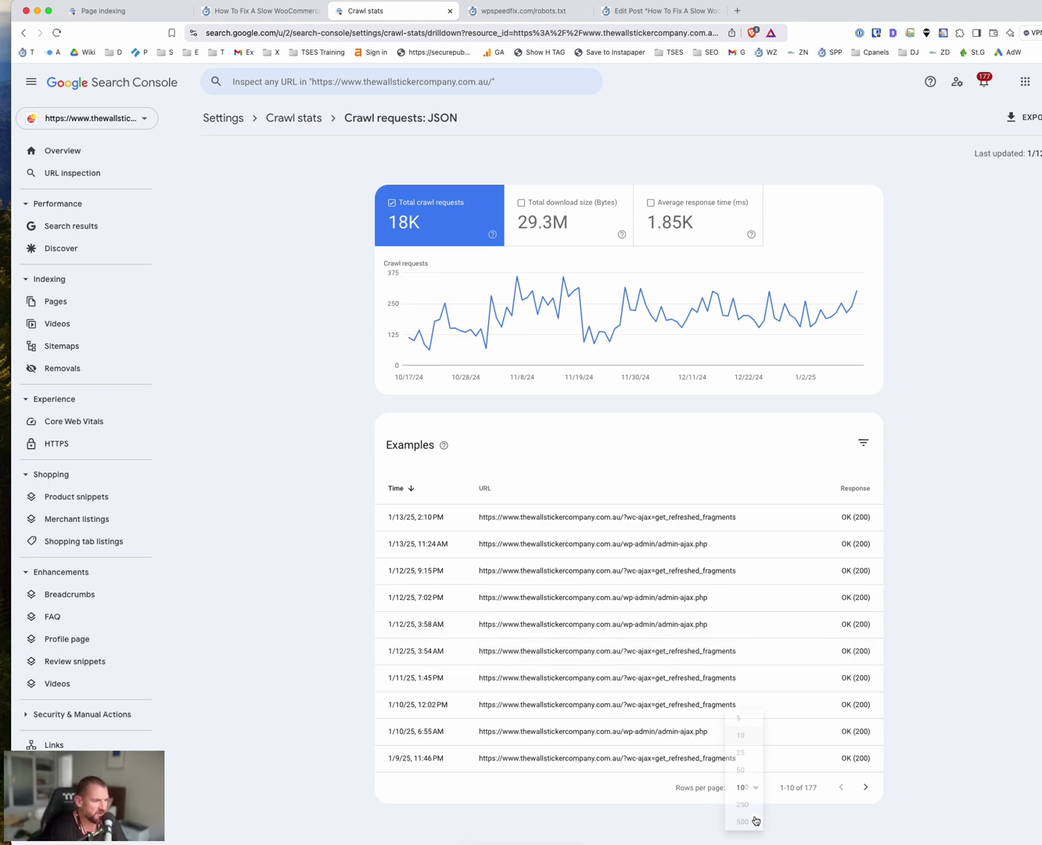
left_click(749, 807)
scroll(619, 347, "down", 10)
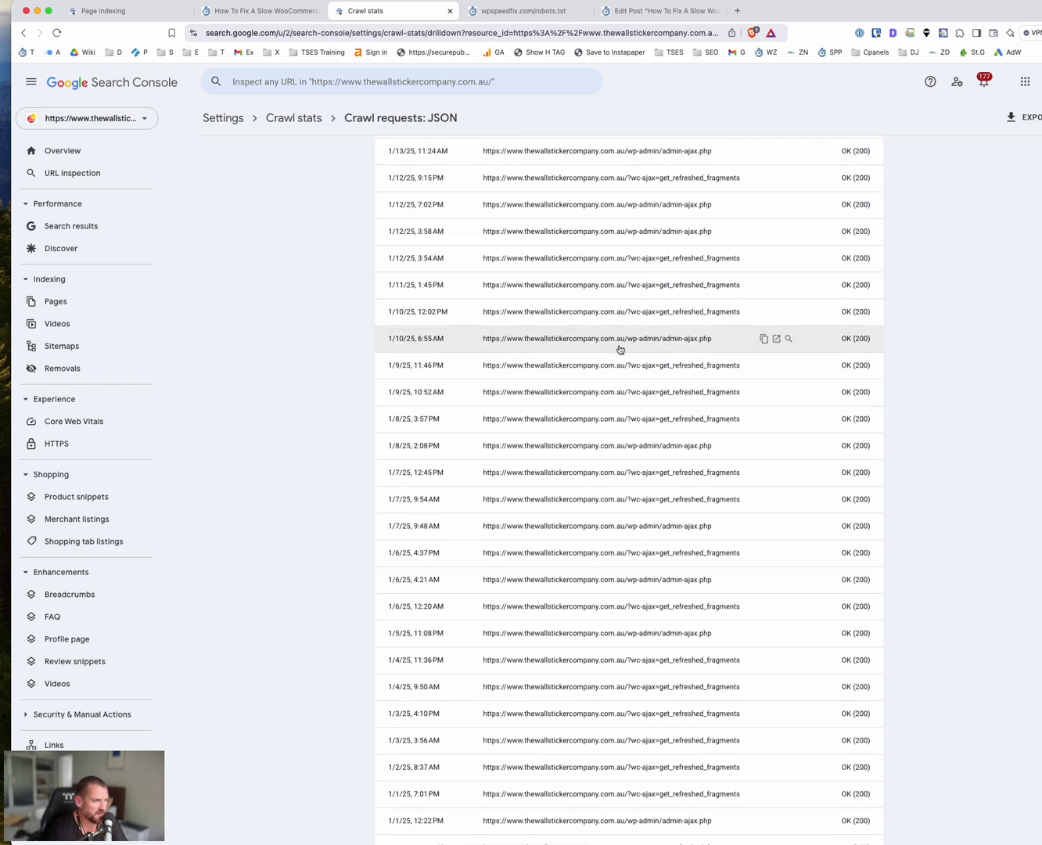
scroll(622, 361, "down", 9)
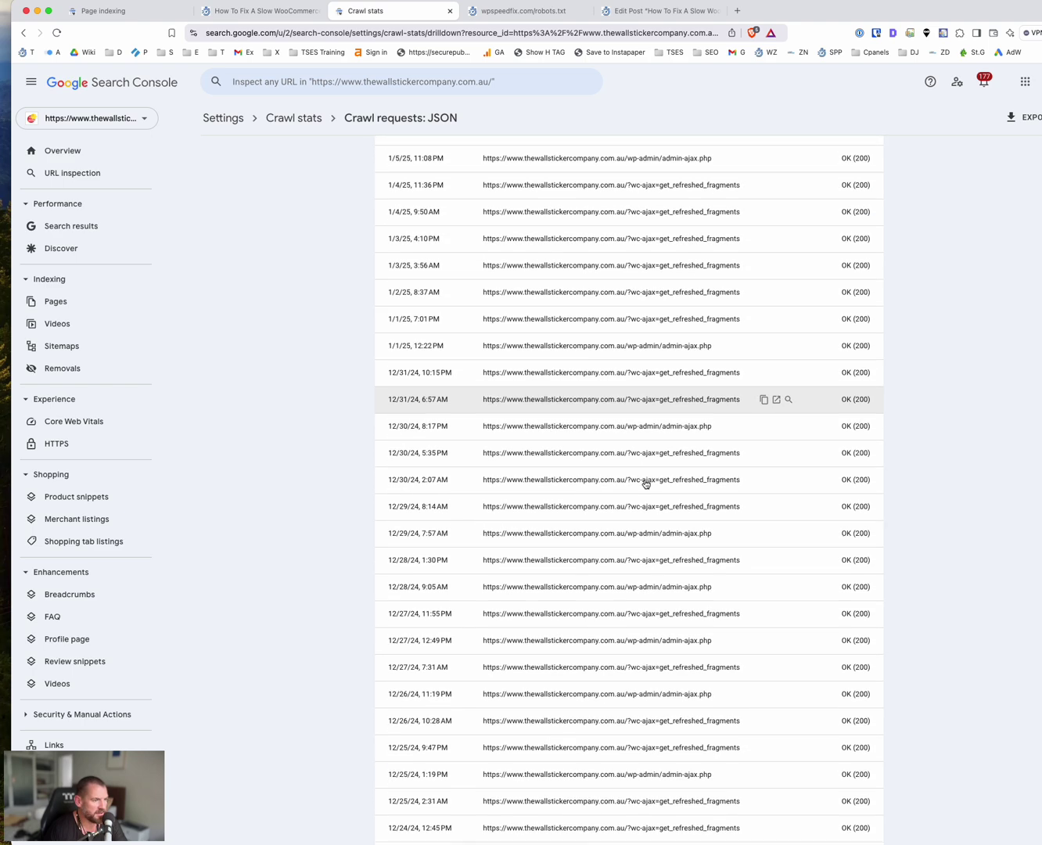
scroll(638, 480, "up", 20)
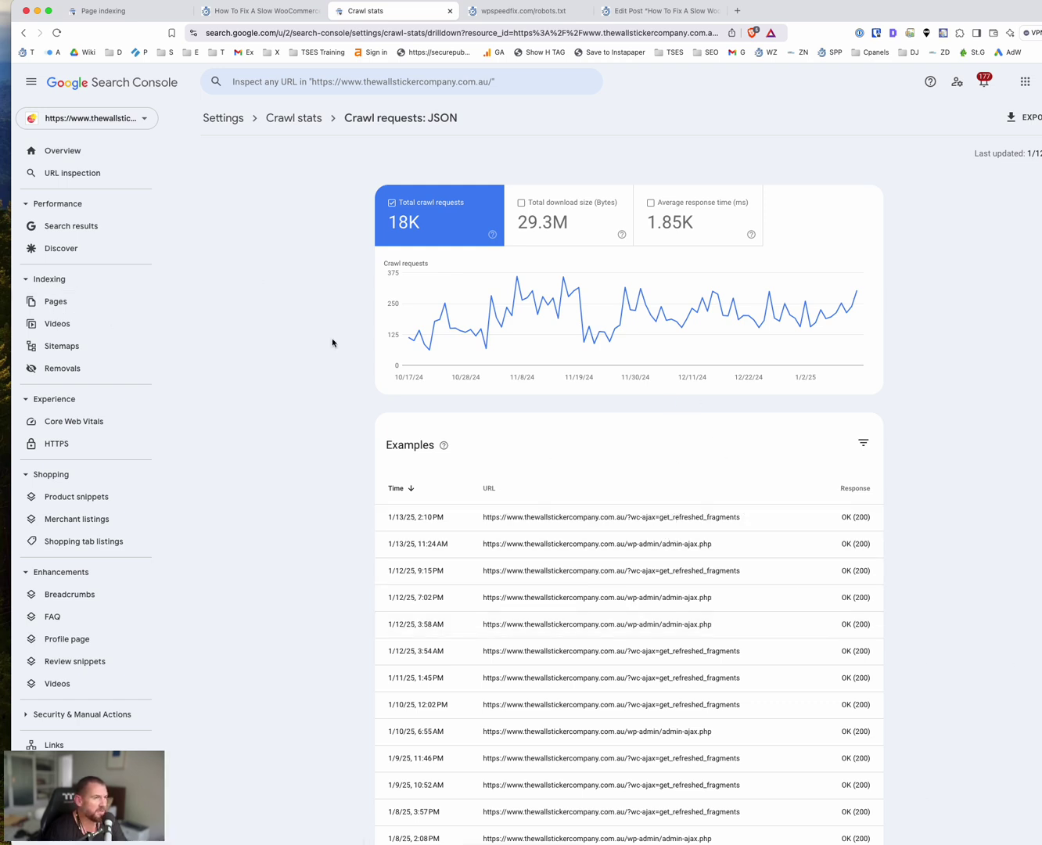
Step: Review the "Alternate page with proper canonical tag" report, then return to the list of reasons why pages aren't indexed
left_click(91, 302)
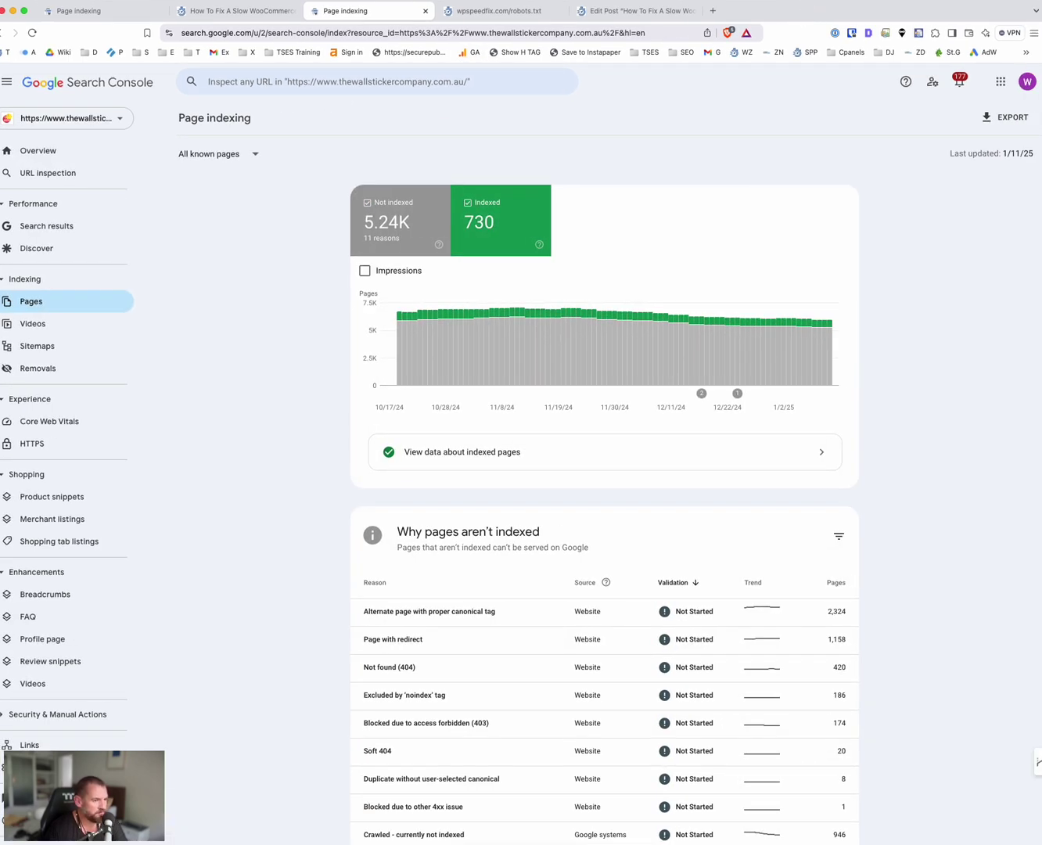
left_click(510, 610)
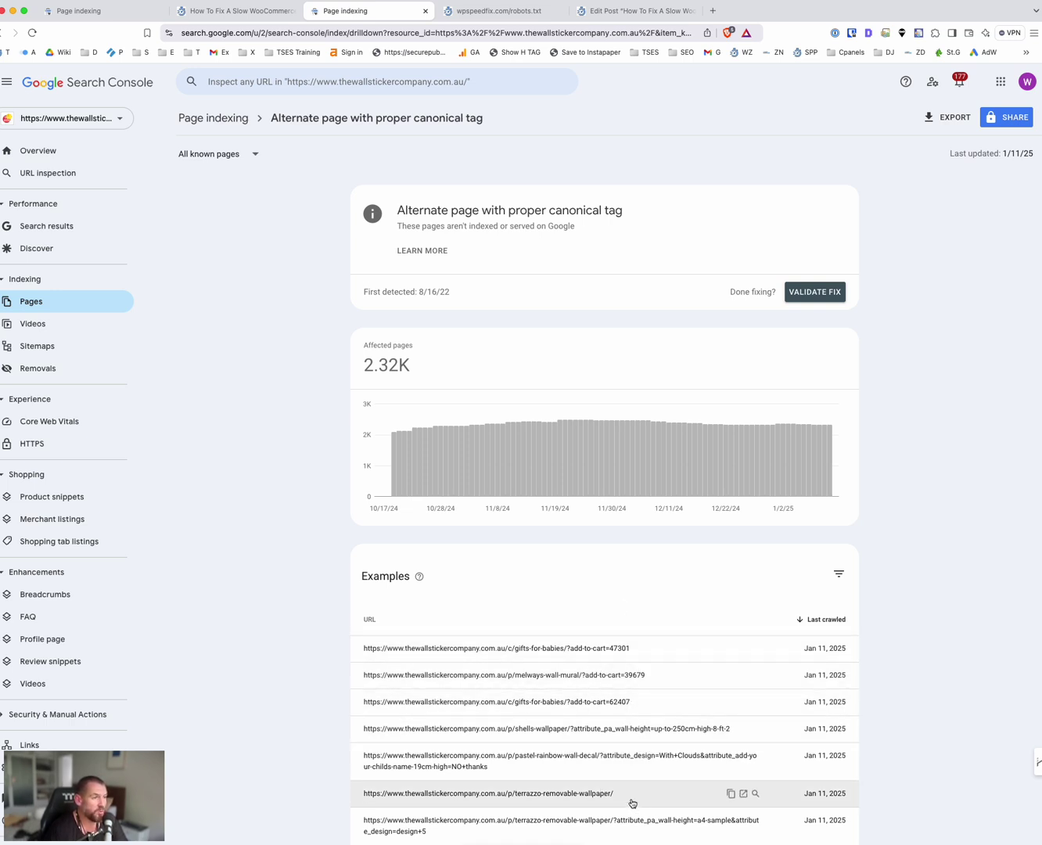
left_click(238, 118)
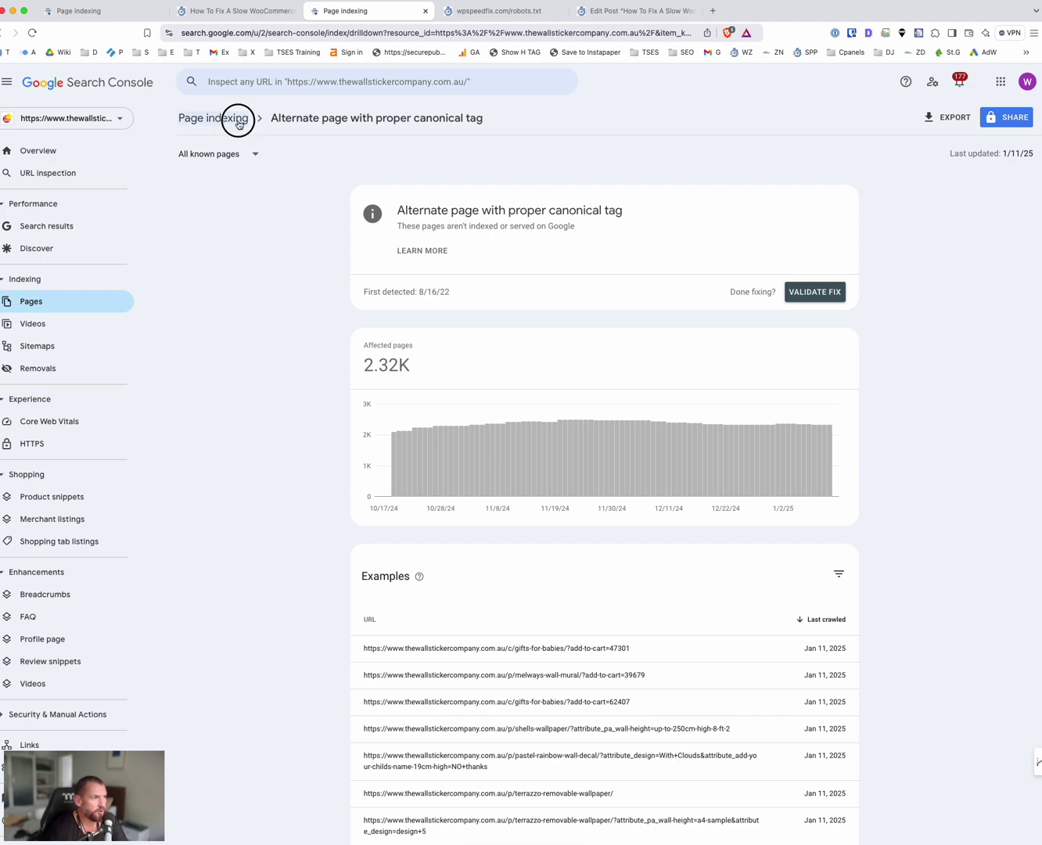
scroll(463, 705, "down", 3)
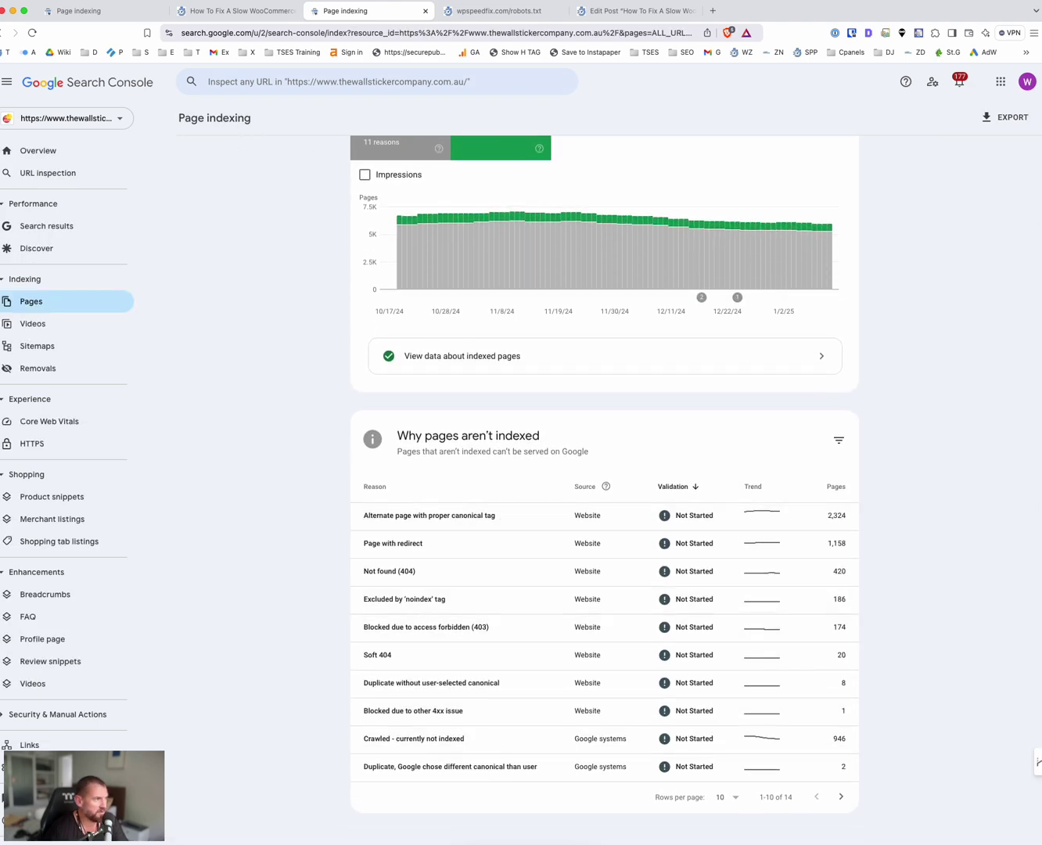
Step: Switch to the wpspeedfix.com property and examine its "Blocked by robots.txt" example URLs in the page indexing report
left_click(69, 13)
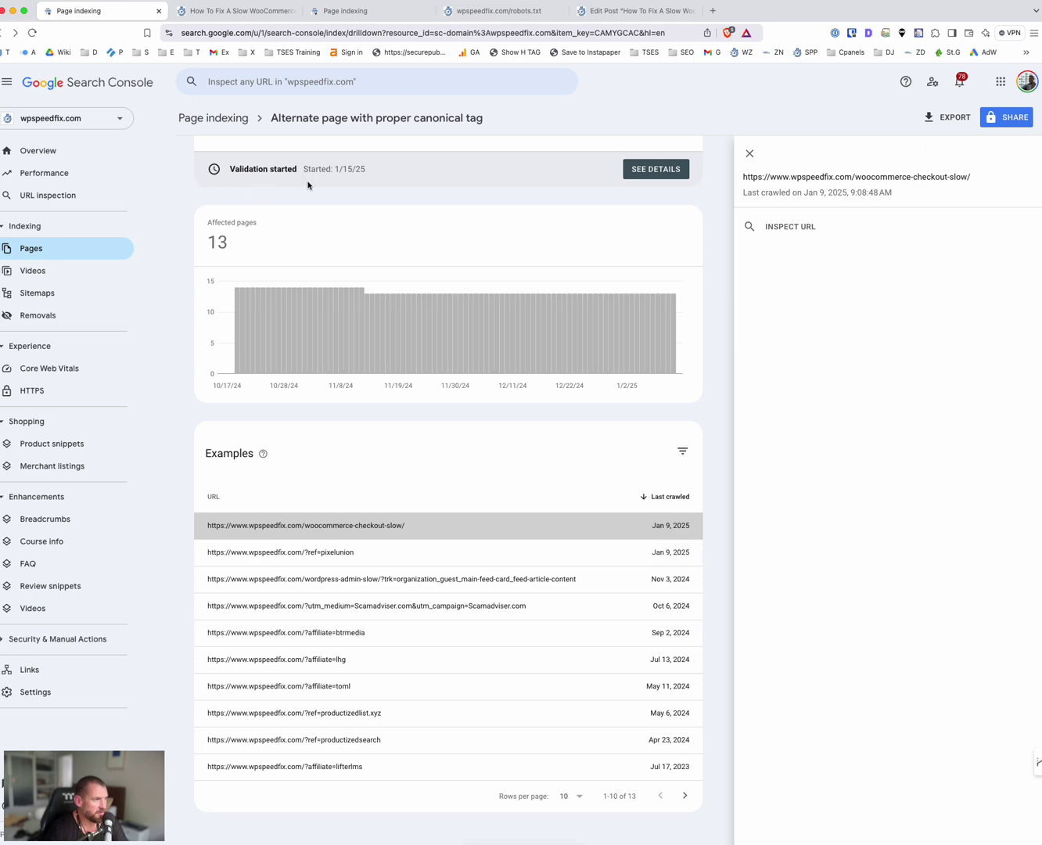
left_click(752, 155)
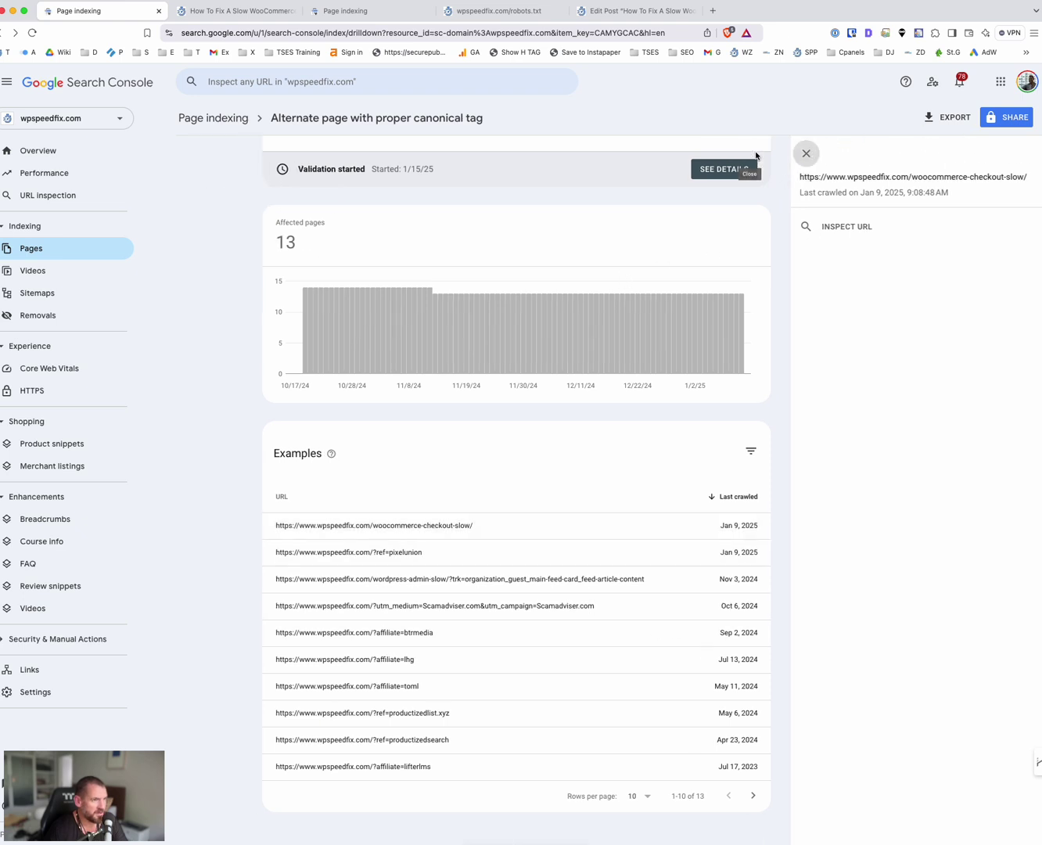
scroll(786, 182, "up", 3)
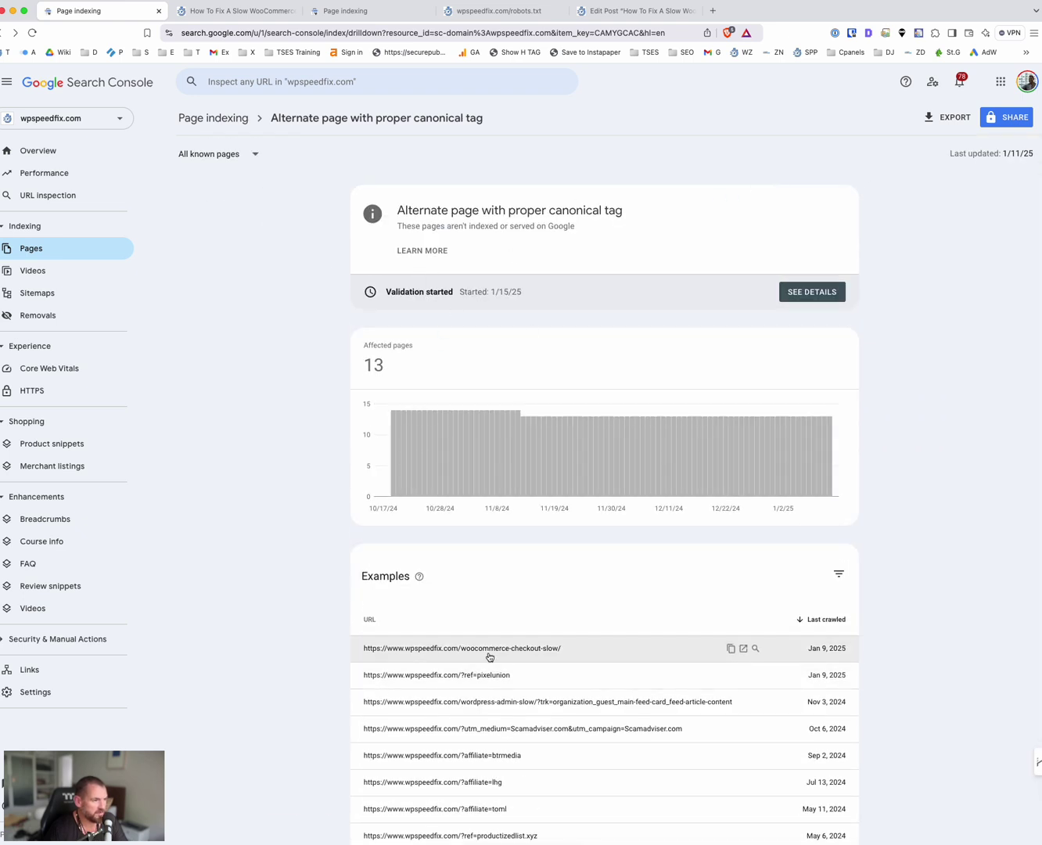
left_click(216, 120)
scroll(516, 728, "down", 2)
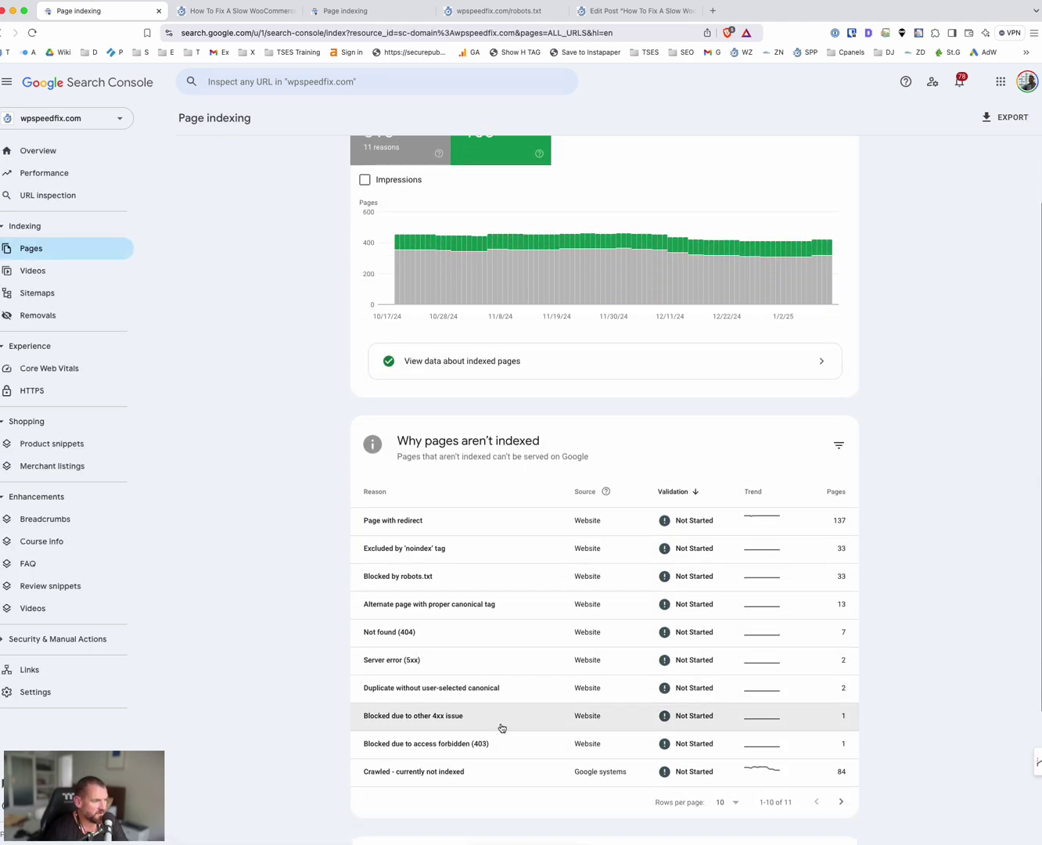
left_click(474, 573)
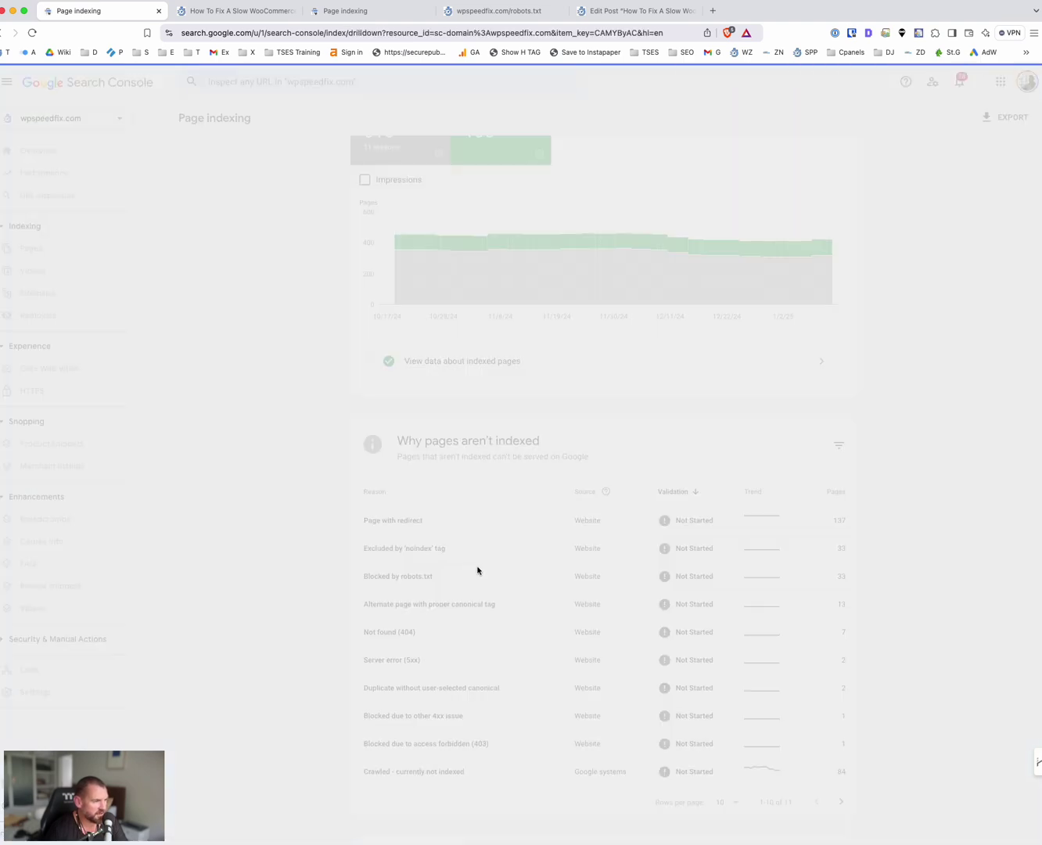
scroll(613, 606, "down", 2)
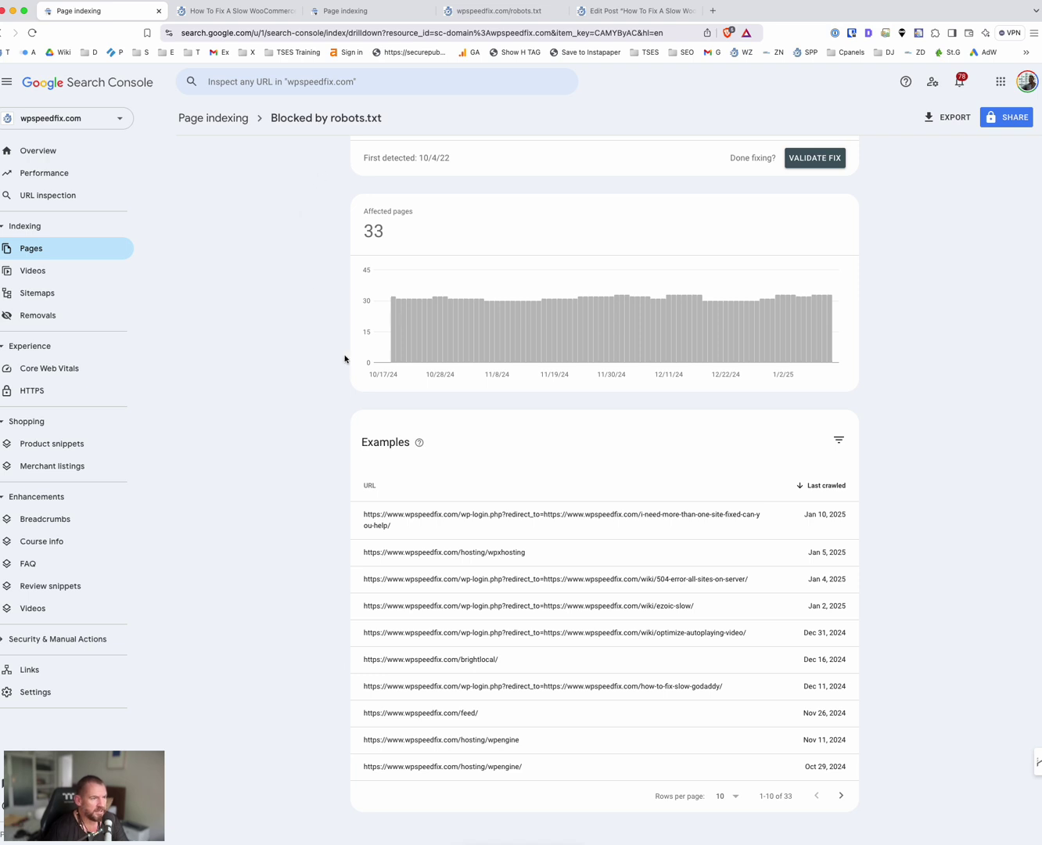
Step: Bring up the "Fundamental Rule" note over the report, review its HTTPS, HSTS and www fixes, and return to the browser
key("super+Tab")
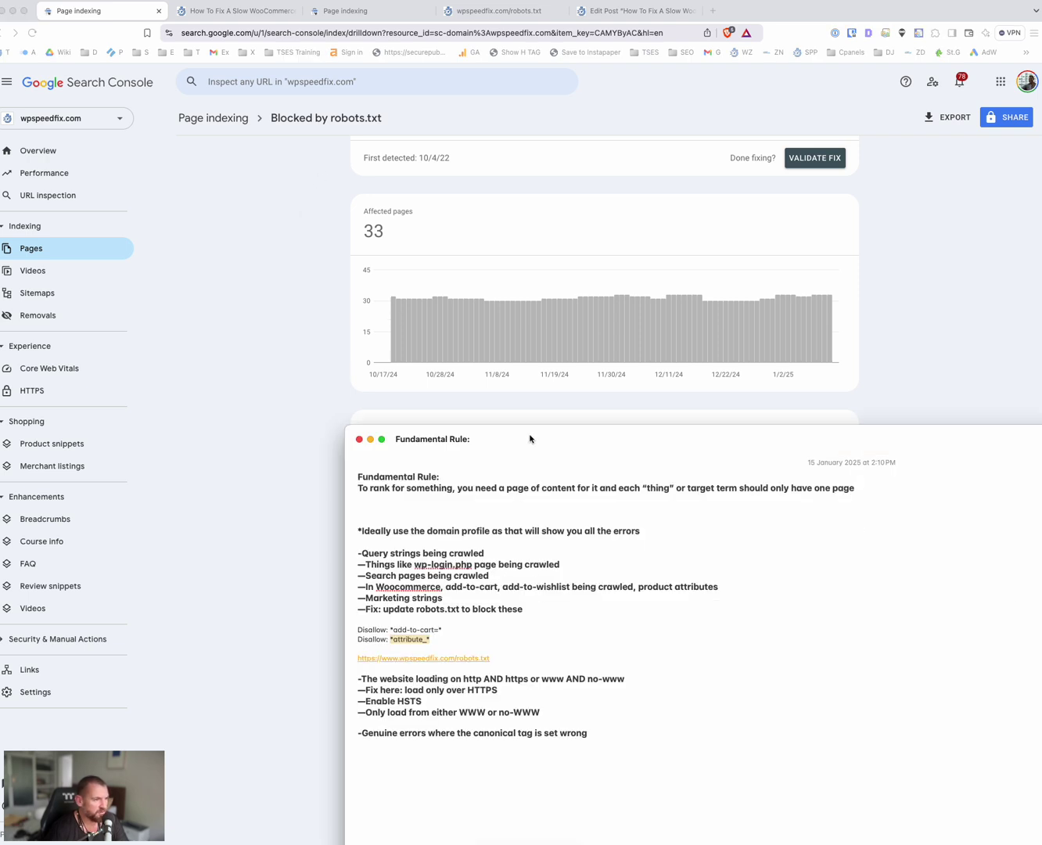
left_click_drag(530, 439, 513, 331)
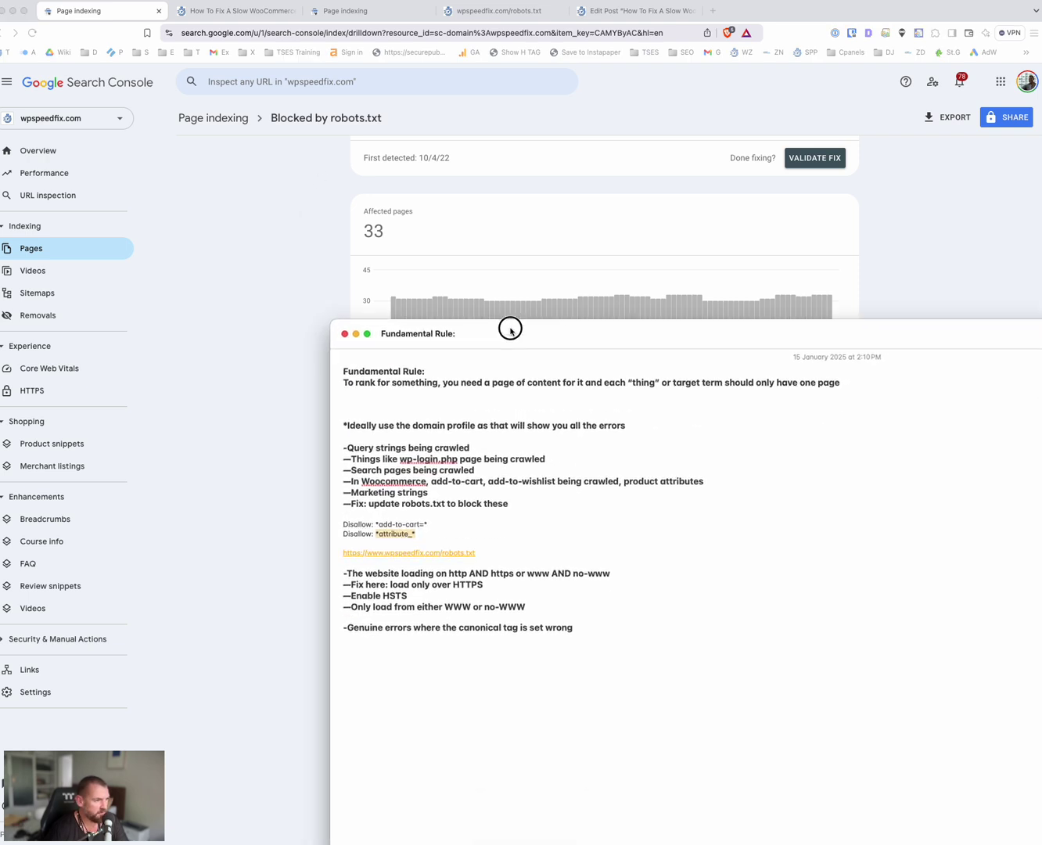
left_click(626, 644)
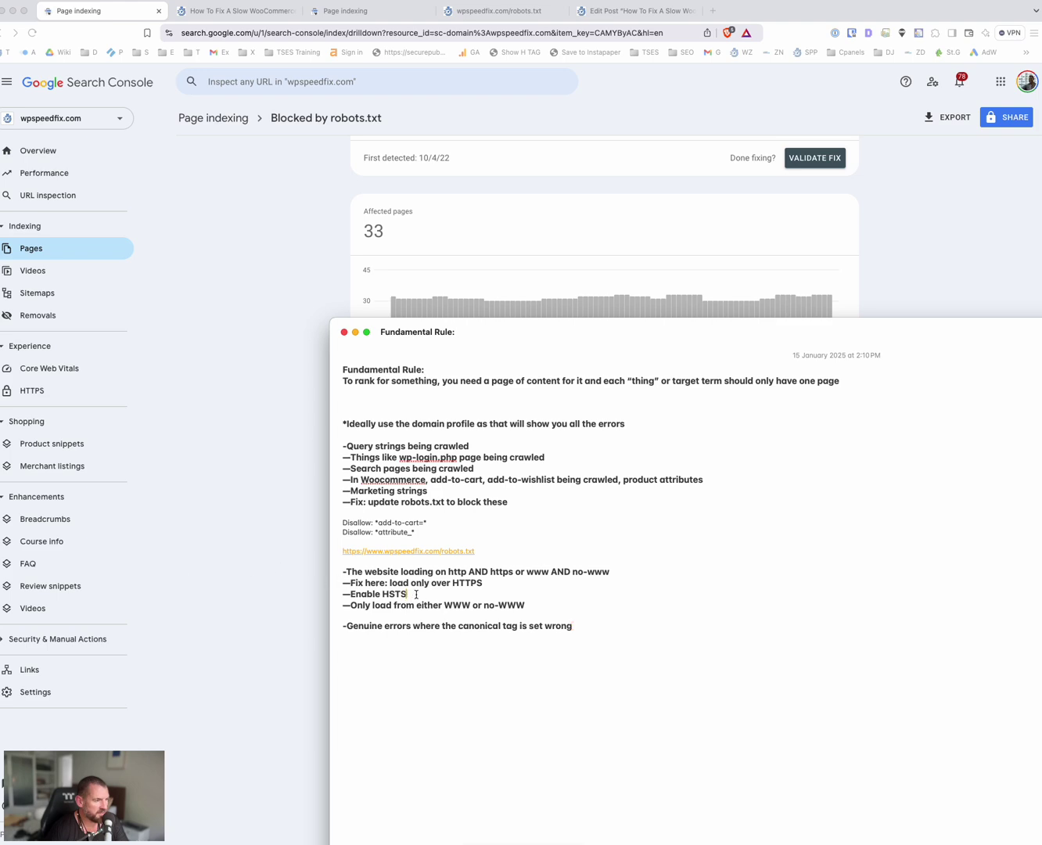
left_click(324, 244)
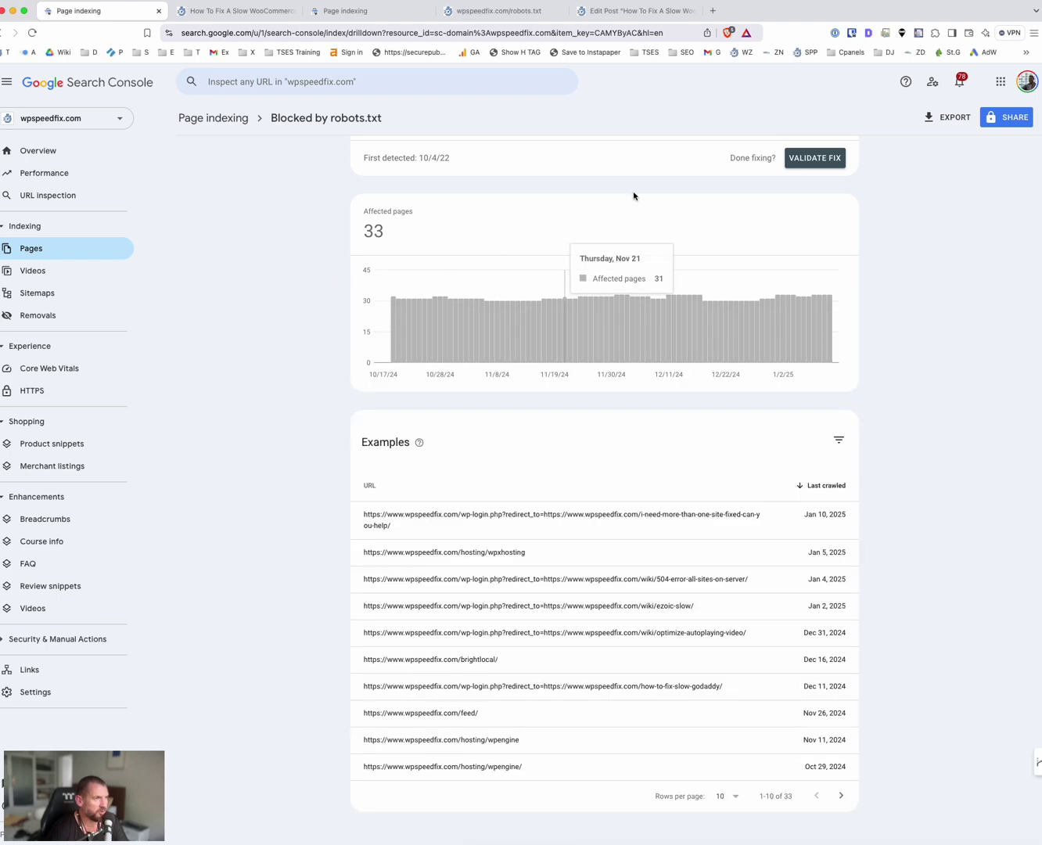
Step: Open the wpspeedfix.com homepage in a new browser tab
left_click(713, 9)
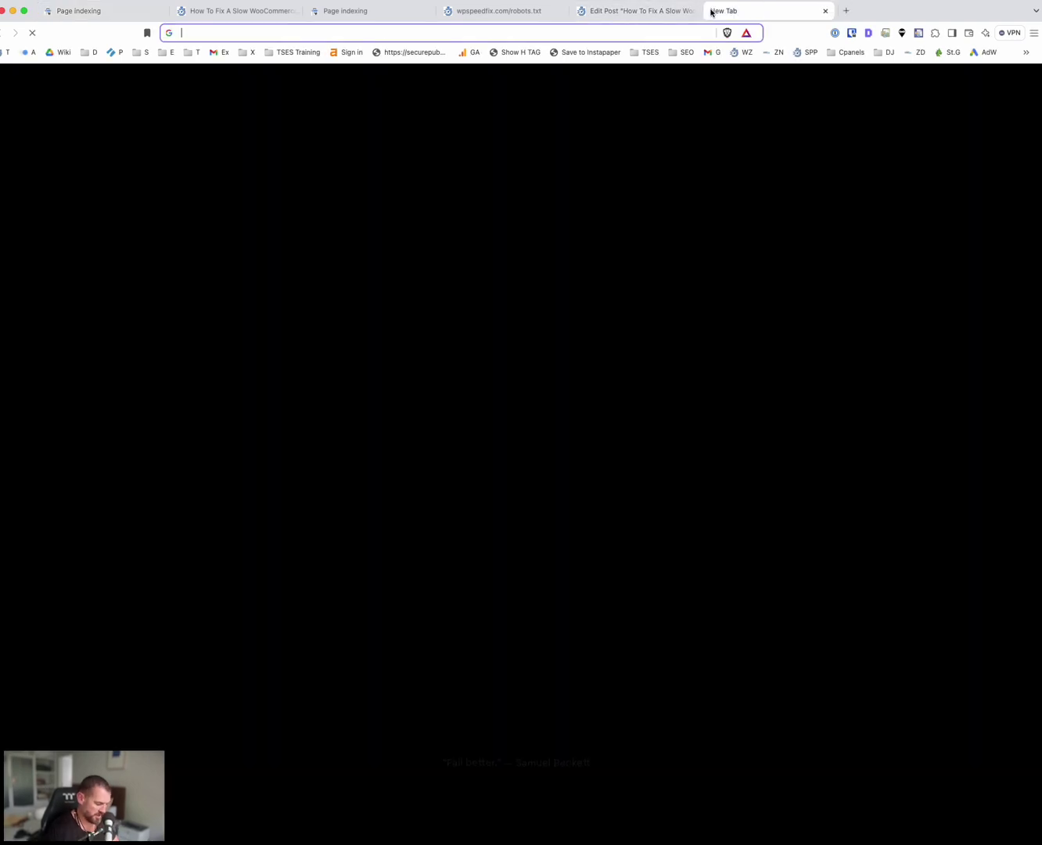
type("wpspeedfix")
key("Return")
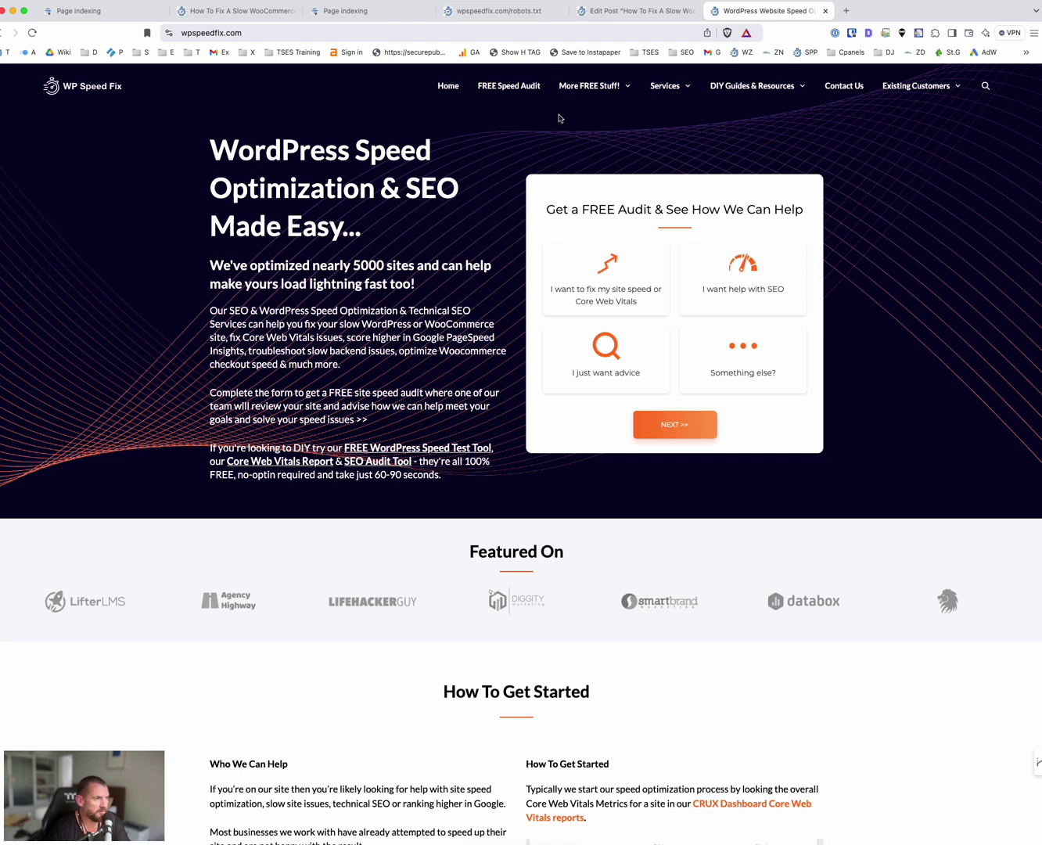
Step: Open the FREE SEO Audit, Core Web Vitals Report and Site Speed Test pages in separate tabs and display the SEO Audit page
mouse_move(587, 87)
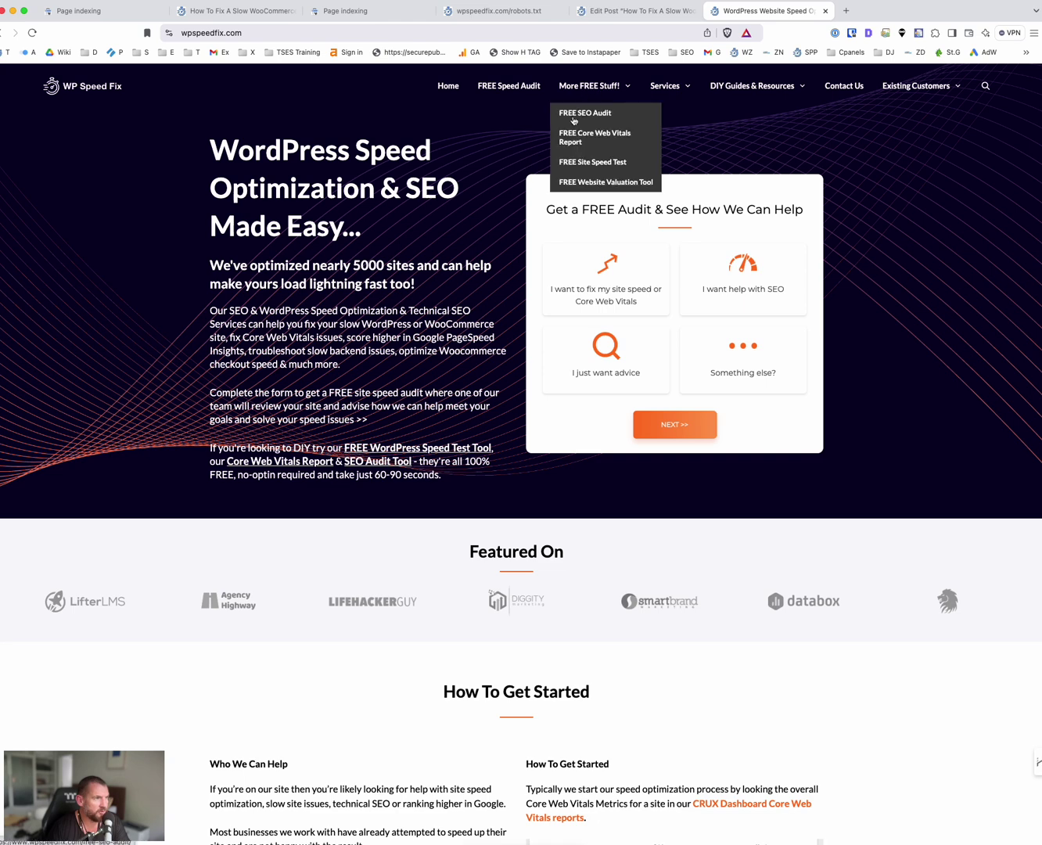
right_click(574, 121)
left_click(583, 123)
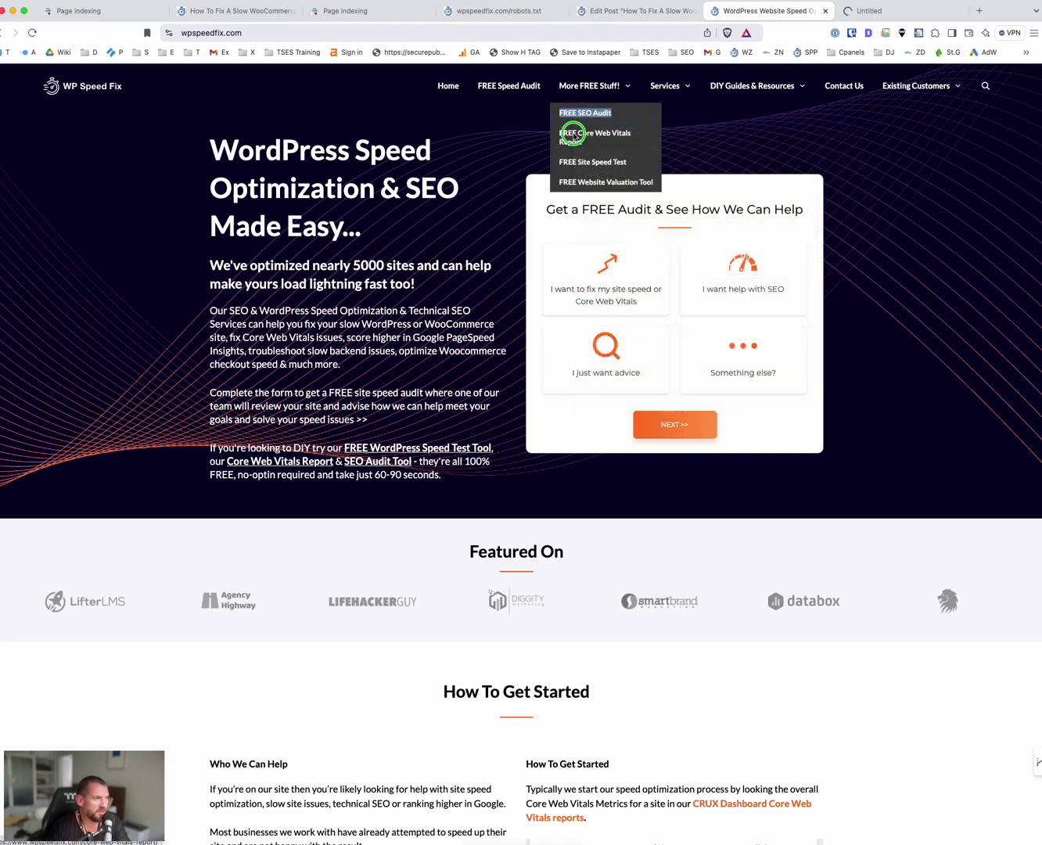
right_click(574, 135)
left_click(595, 141)
right_click(574, 135)
left_click(594, 140)
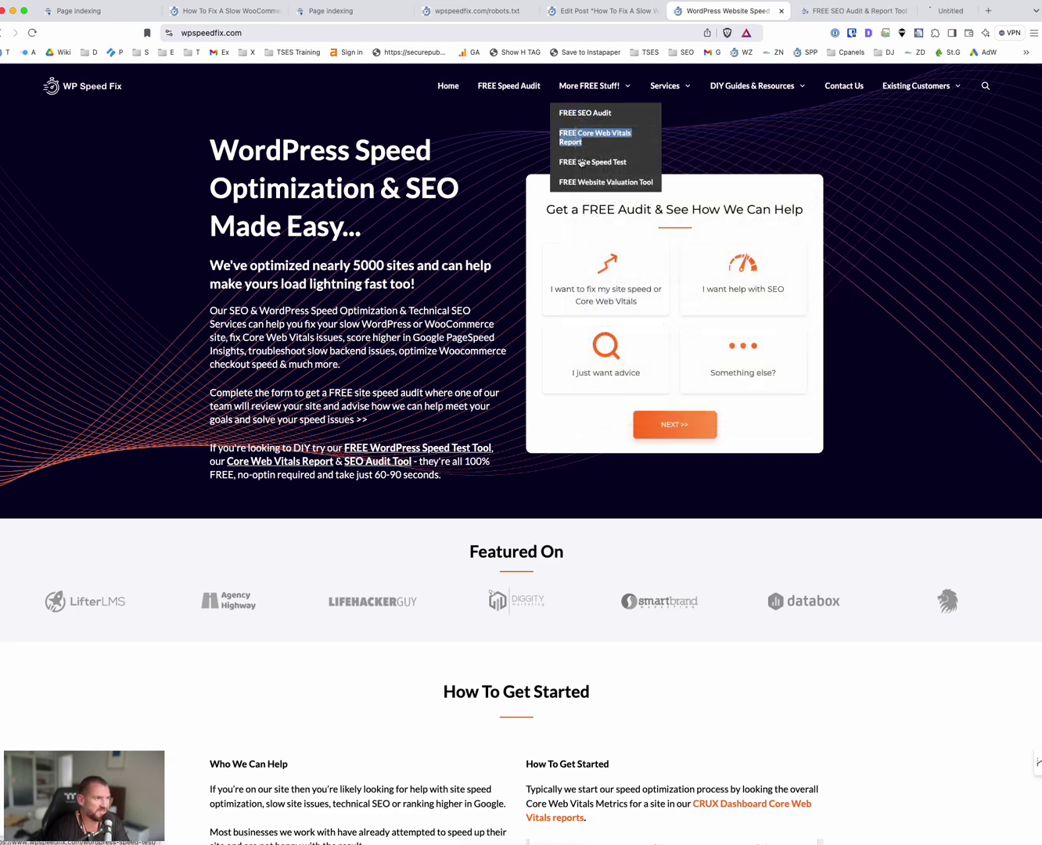
right_click(581, 163)
left_click(602, 168)
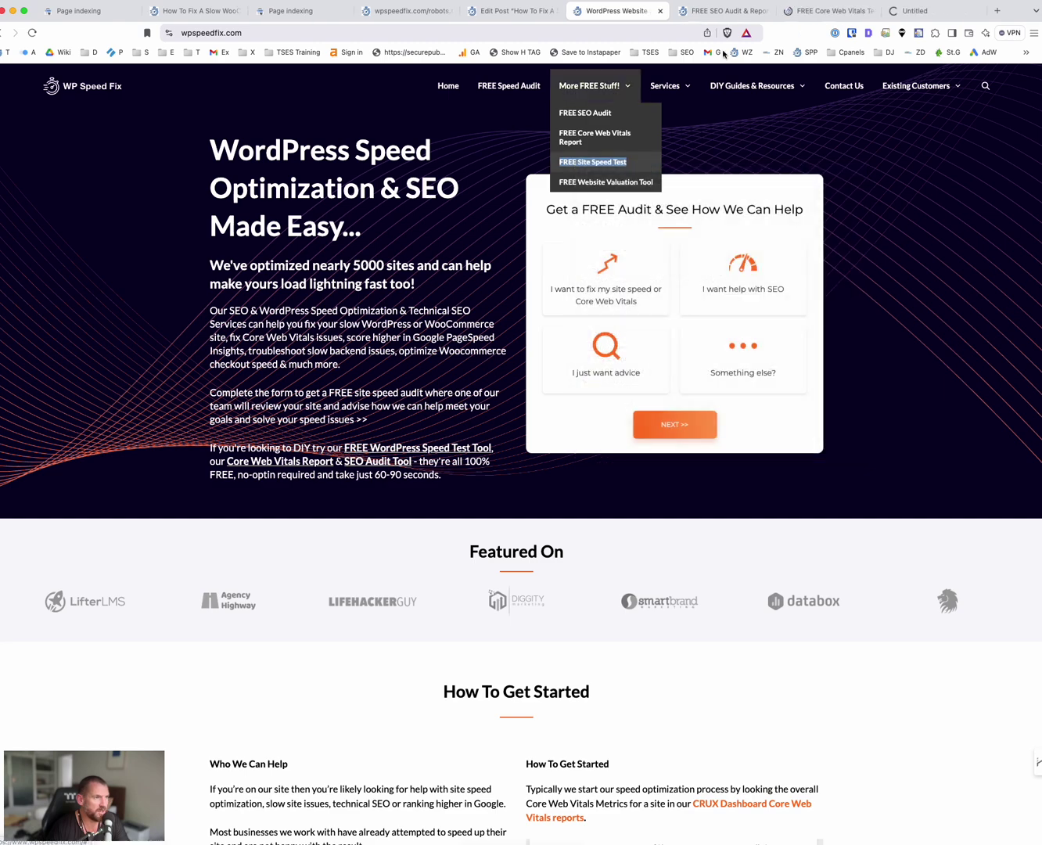
left_click(724, 11)
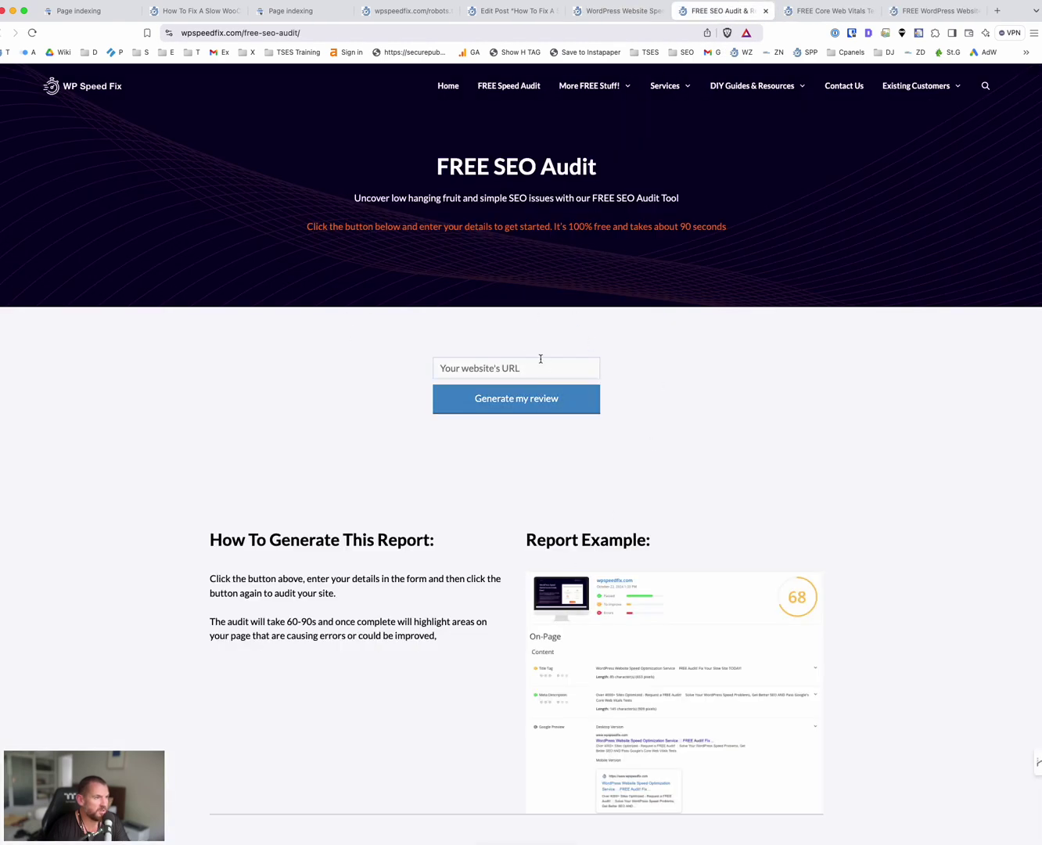
Step: Review the FREE SEO Audit page and its report example, the Core Web Vitals report page, and the WordPress Site Speed Test page
scroll(517, 360, "down", 4)
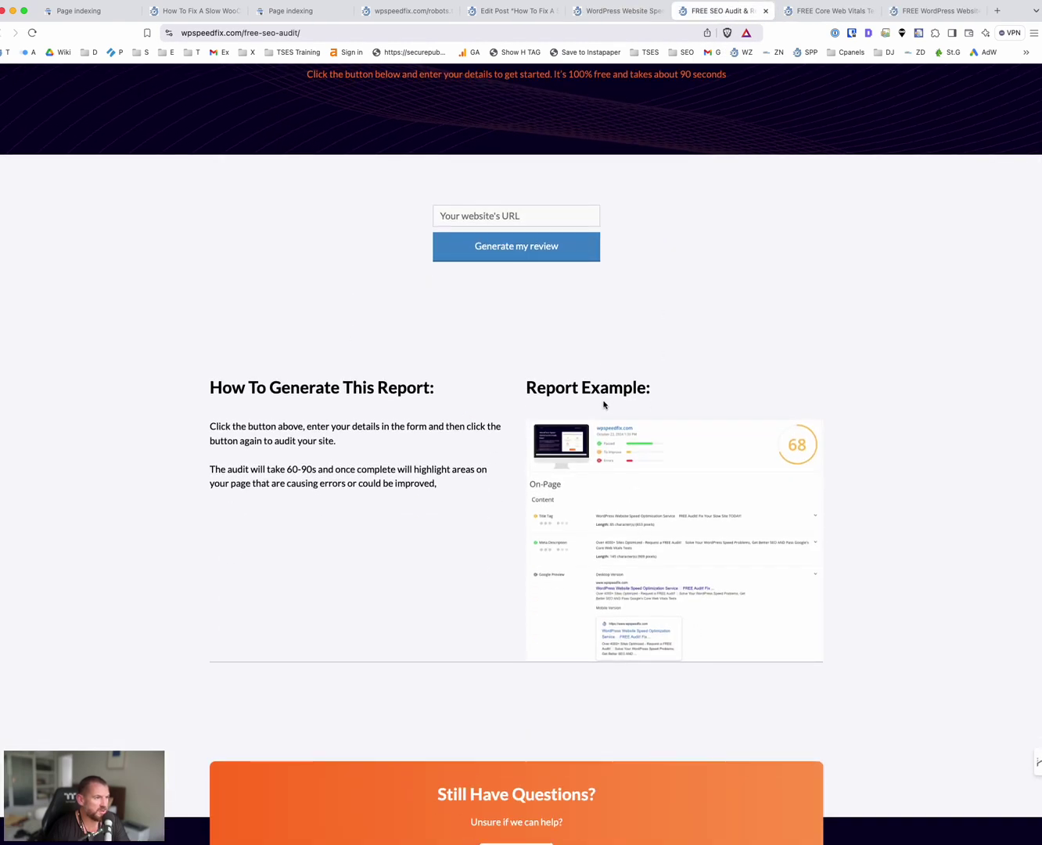
scroll(563, 286, "up", 2)
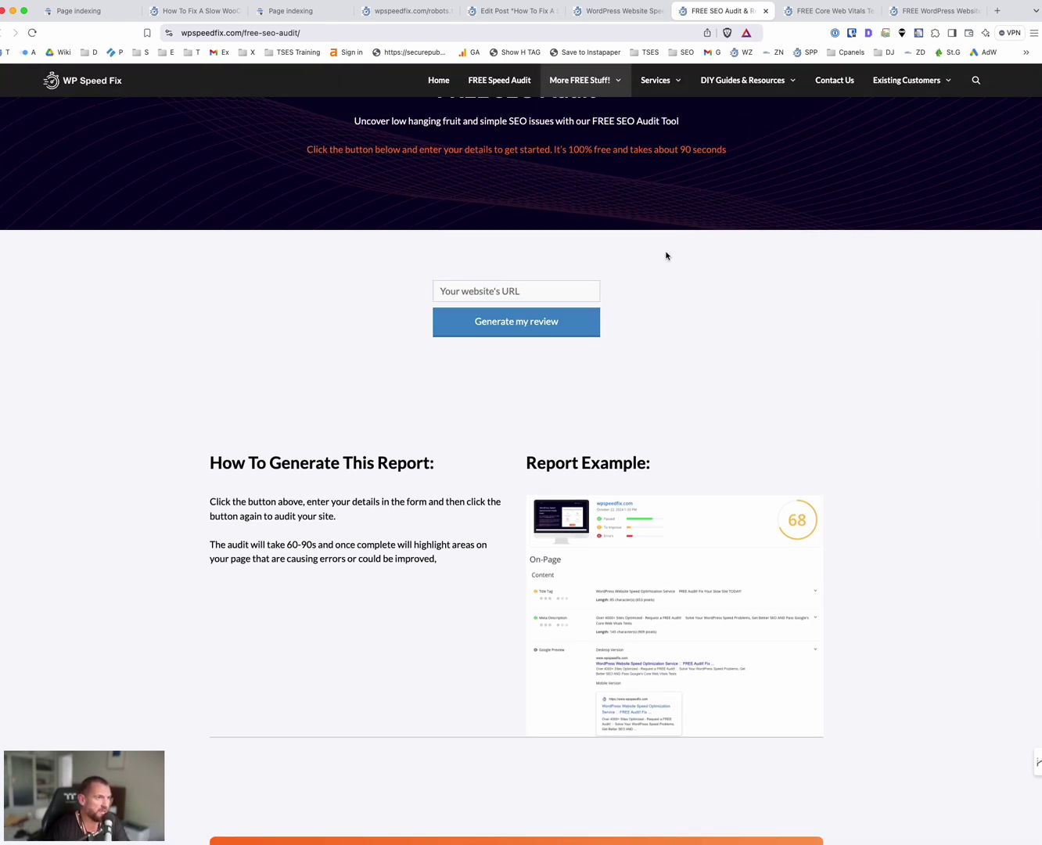
left_click(796, 9)
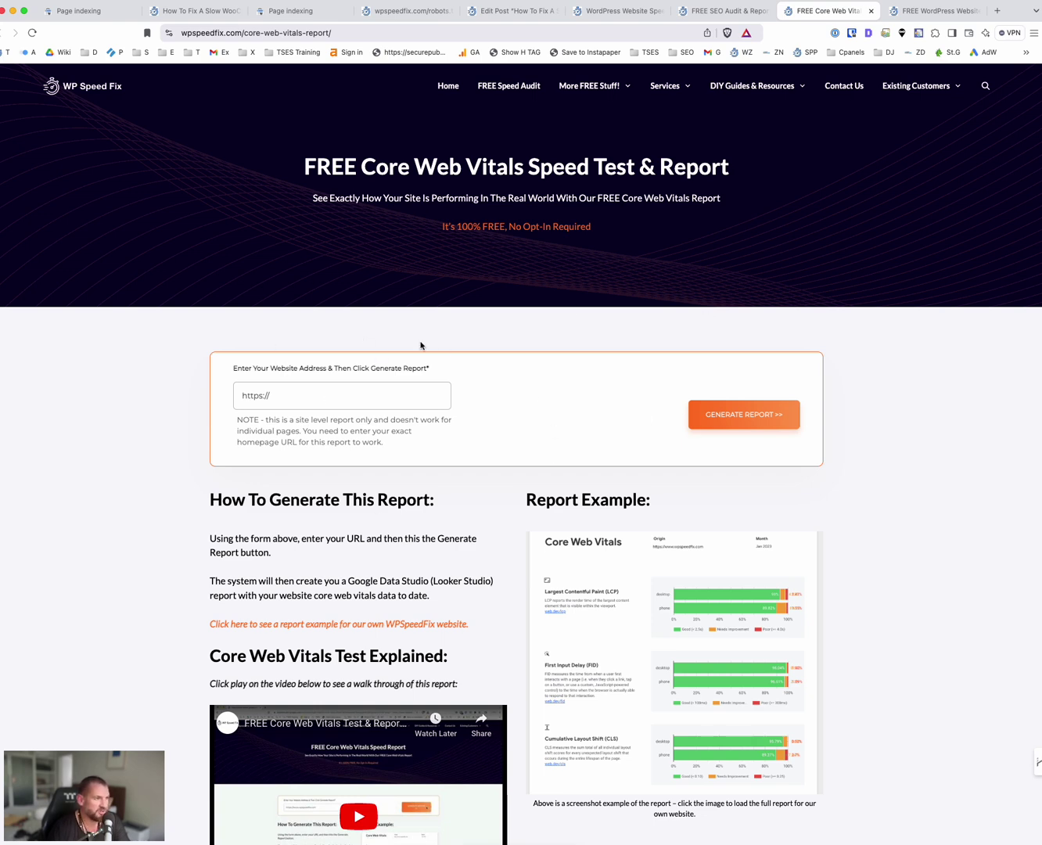
scroll(649, 430, "down", 3)
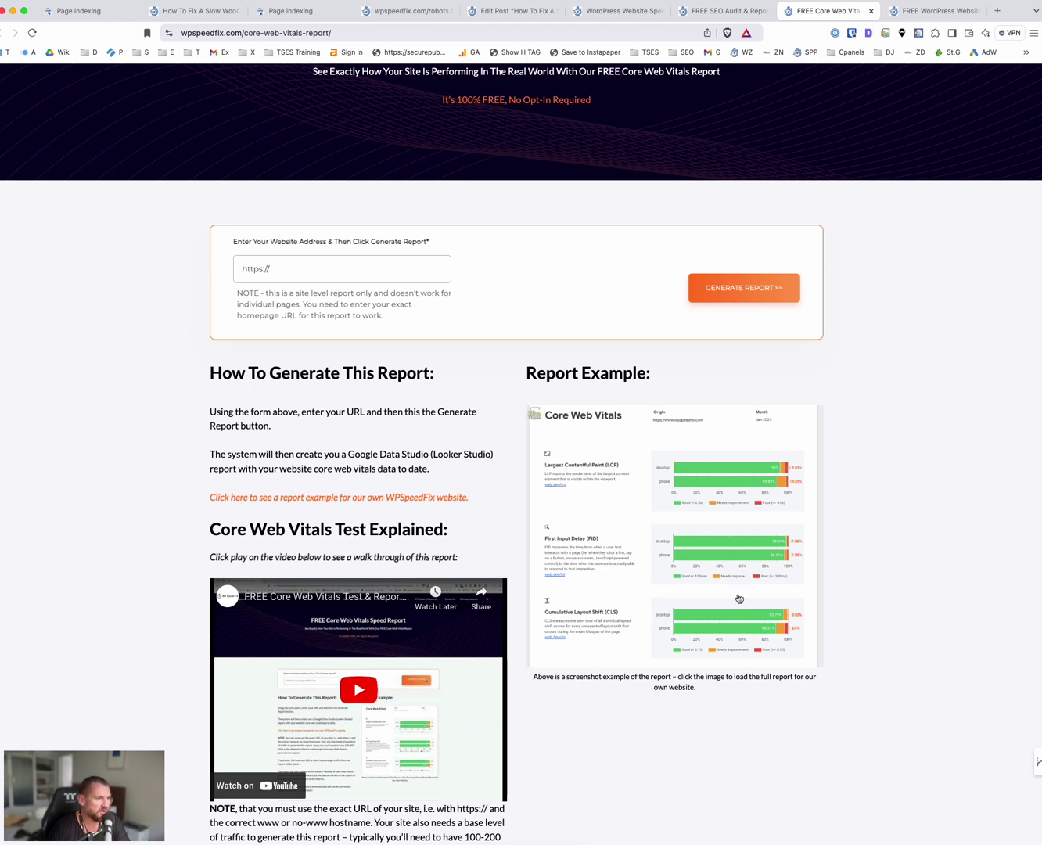
left_click(932, 11)
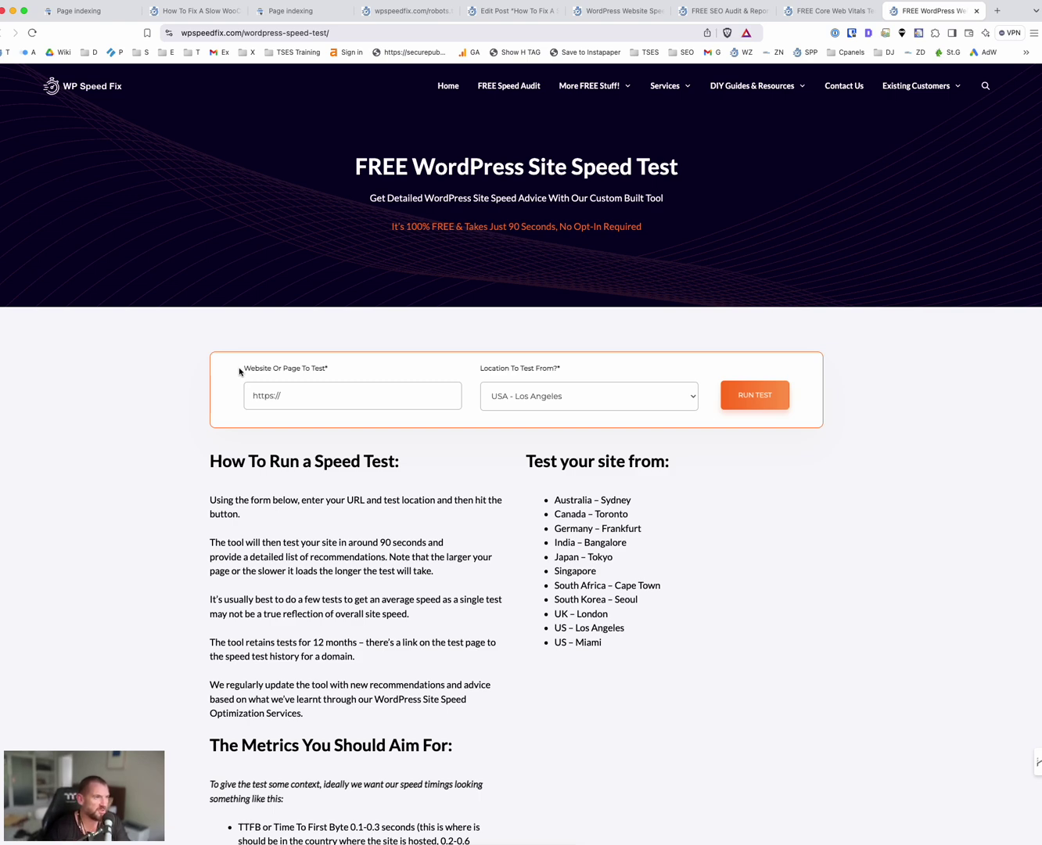
Step: From the FREE SEO Audit page, open the full technical SEO Audit Service page, review its offer and report examples, and return to the homepage
left_click(716, 10)
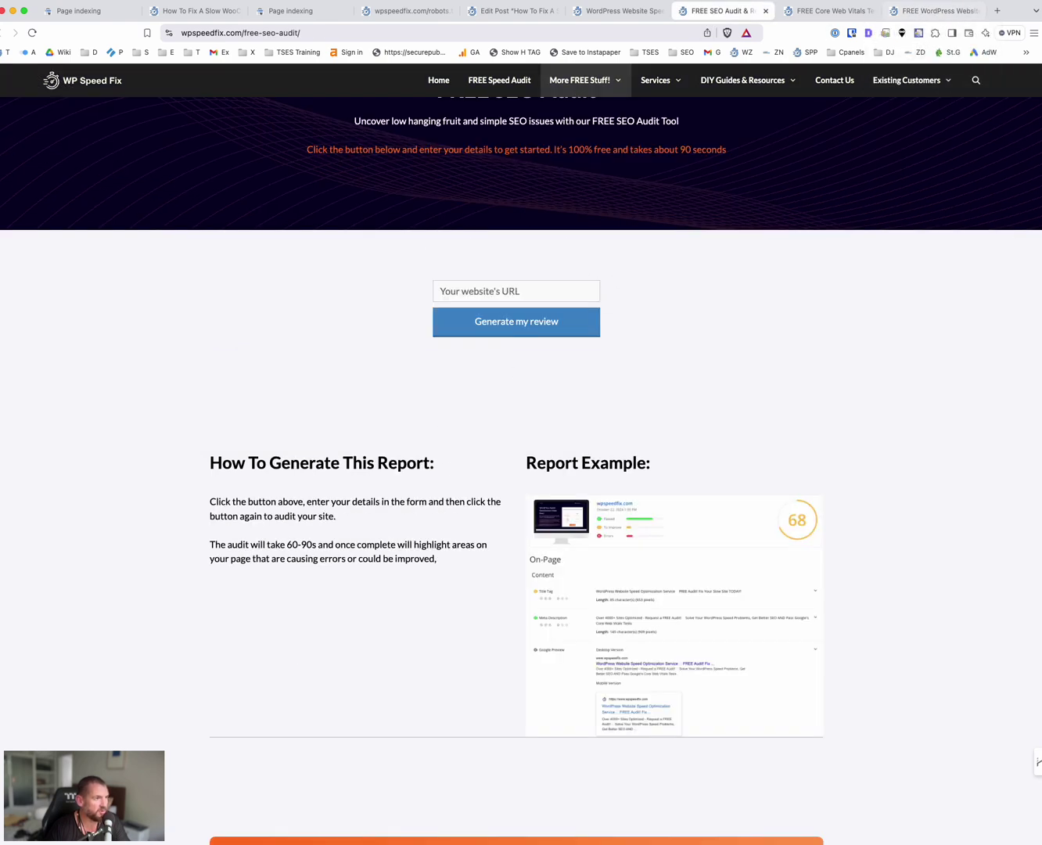
scroll(672, 296, "up", 2)
mouse_move(677, 88)
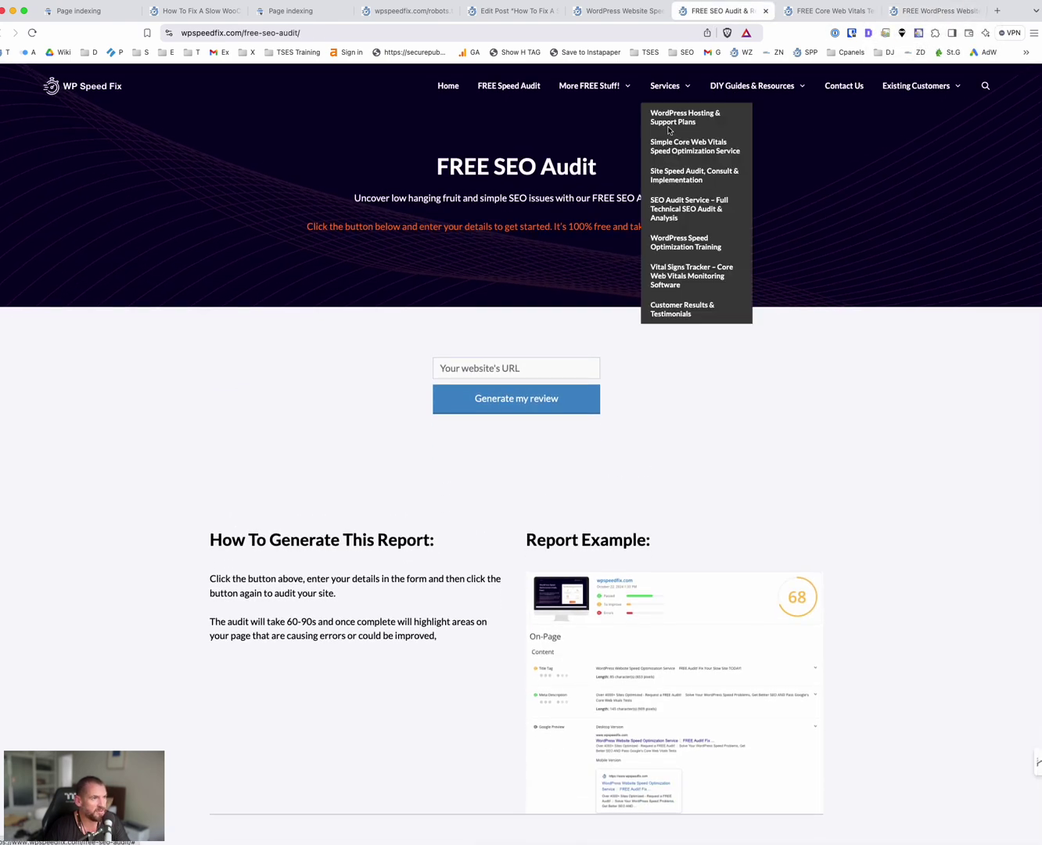
left_click(679, 207)
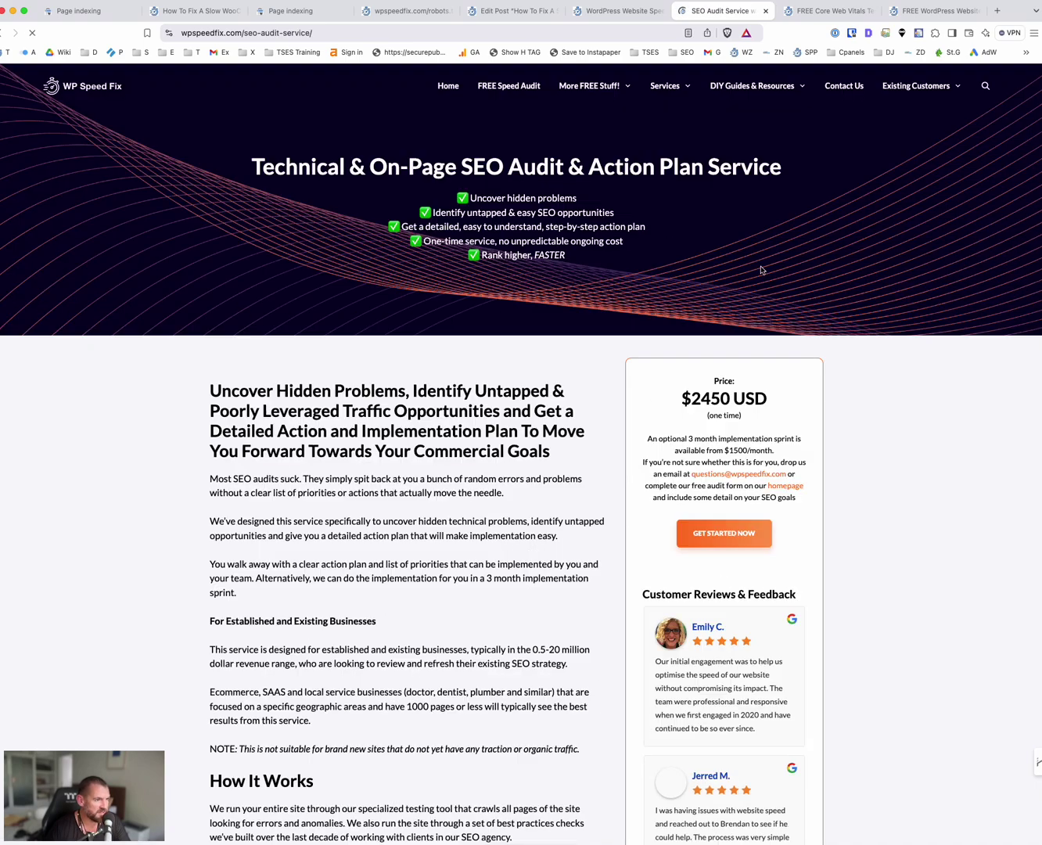
scroll(328, 303, "down", 15)
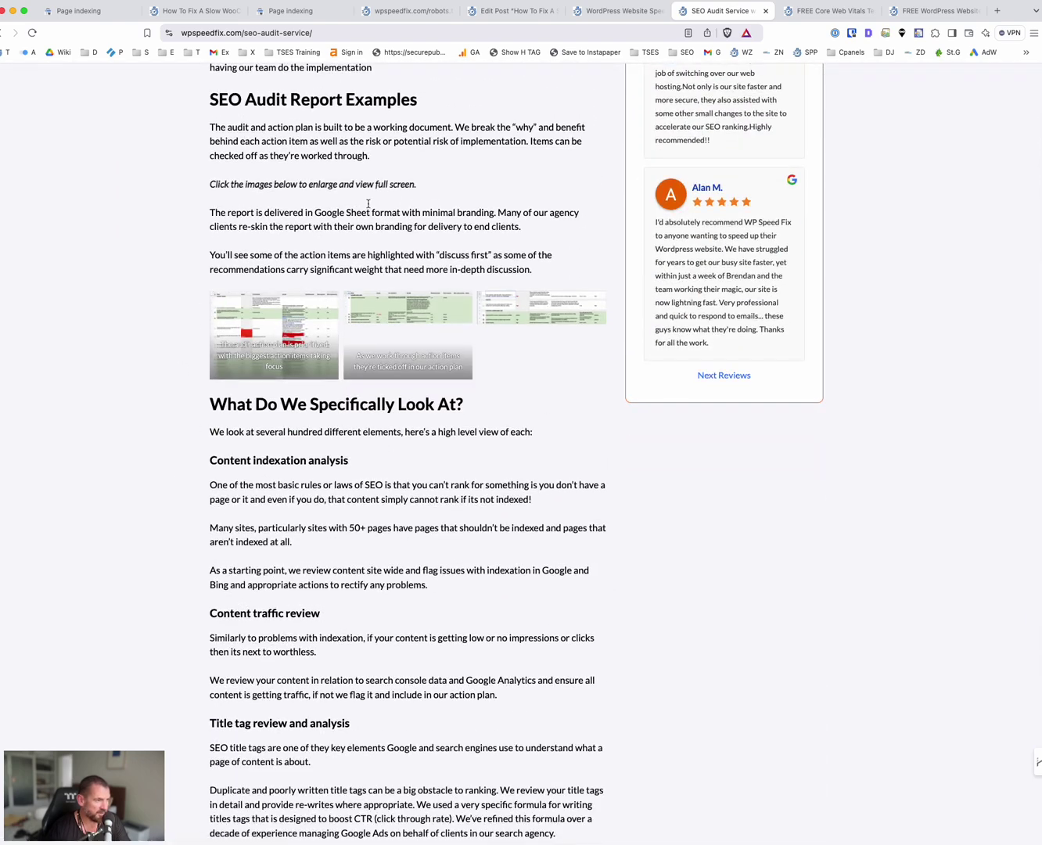
scroll(288, 255, "up", 15)
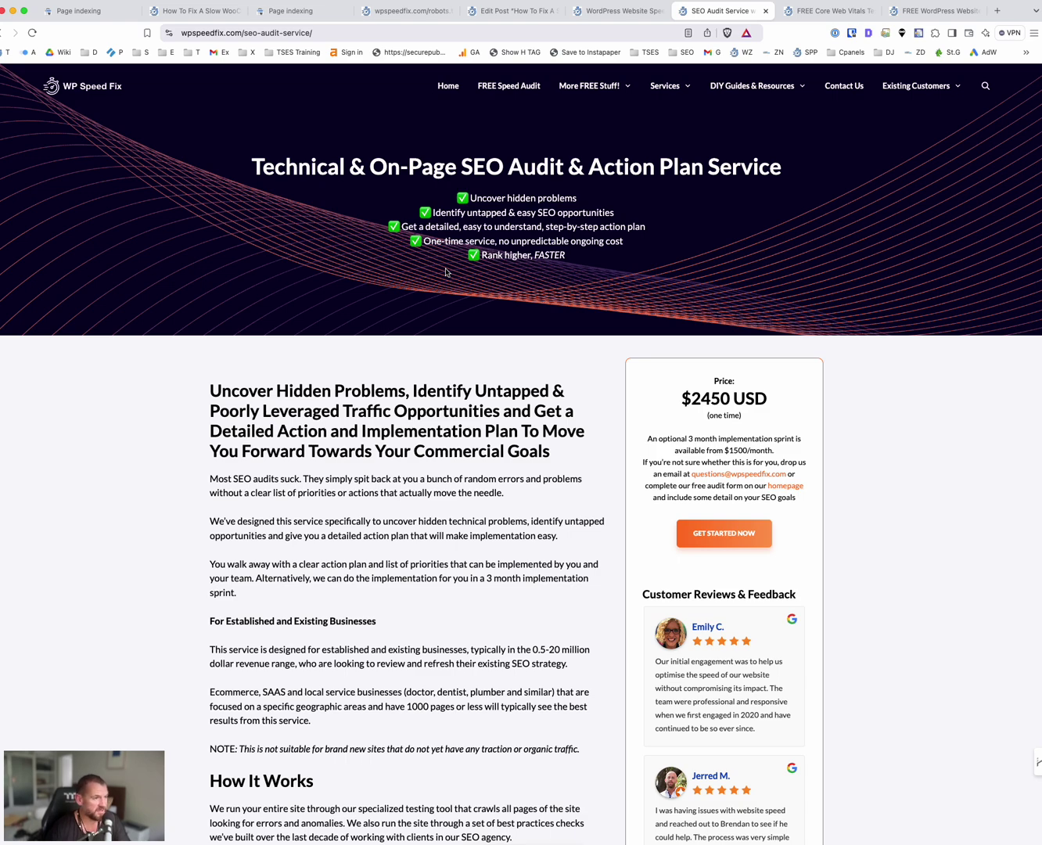
left_click(109, 88)
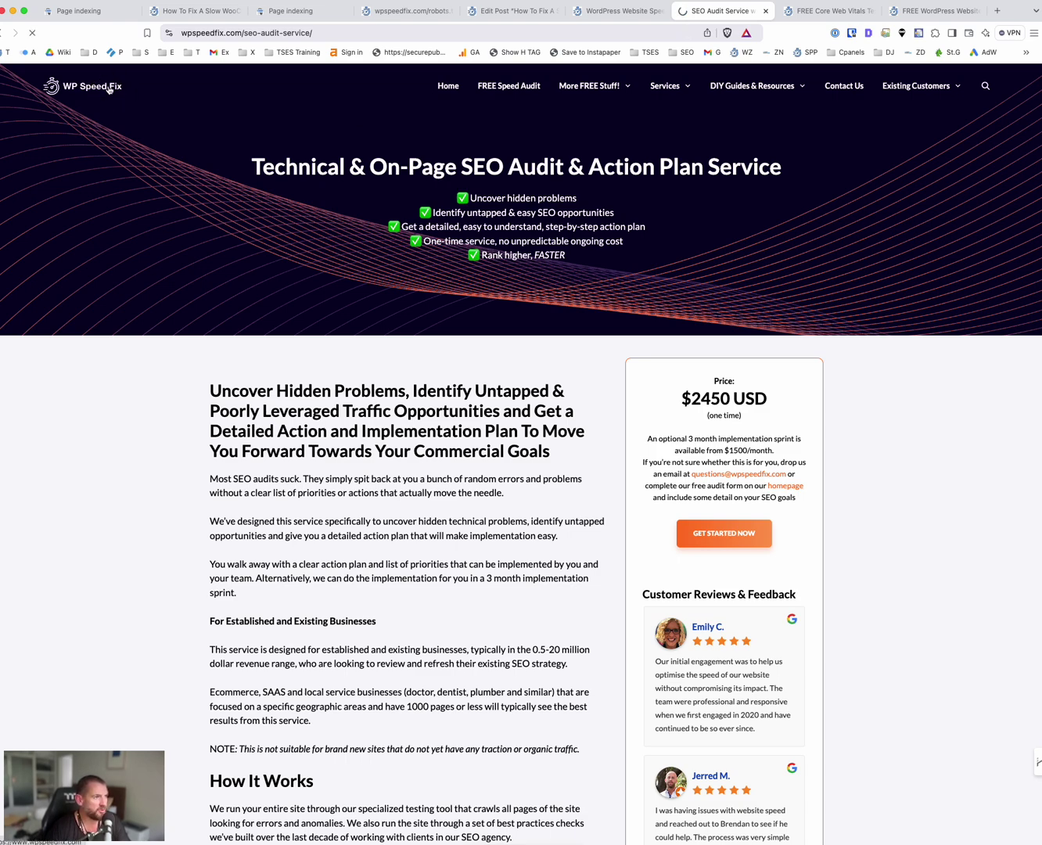